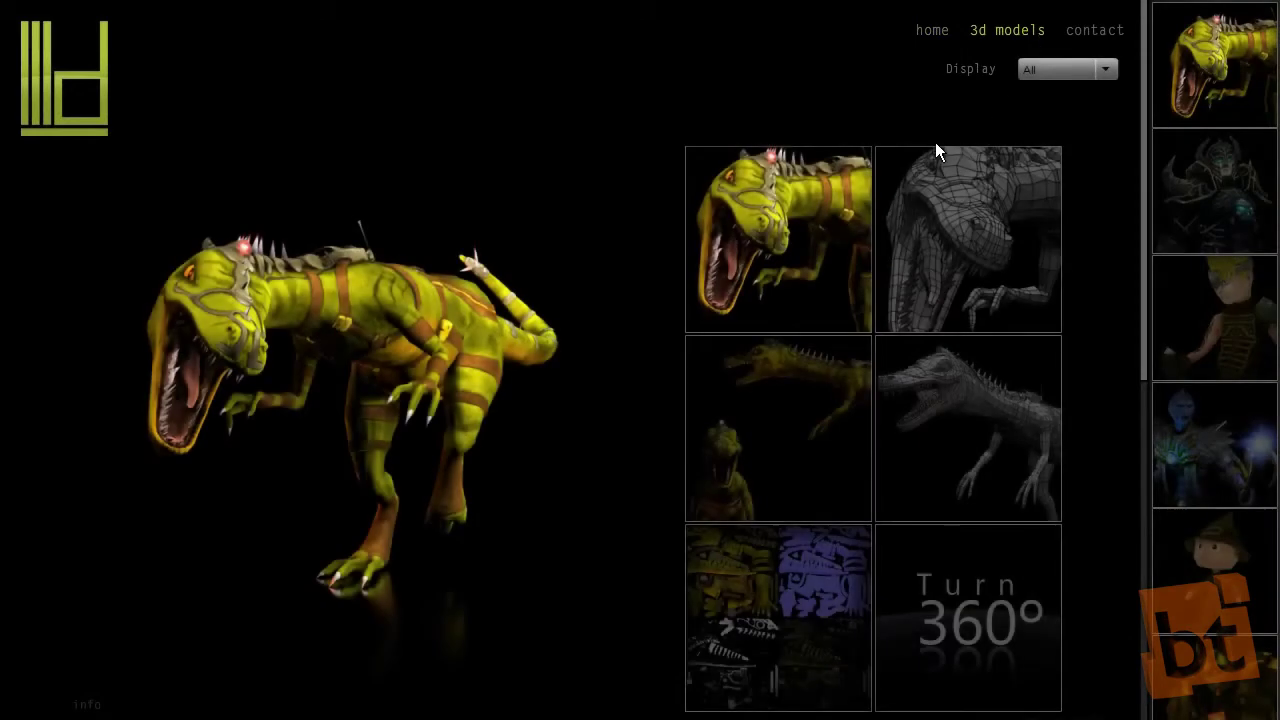
Step: Scroll the portfolio page and show the Eoraptor model's wireframe render in the main view
scroll(488, 339, "down", 1)
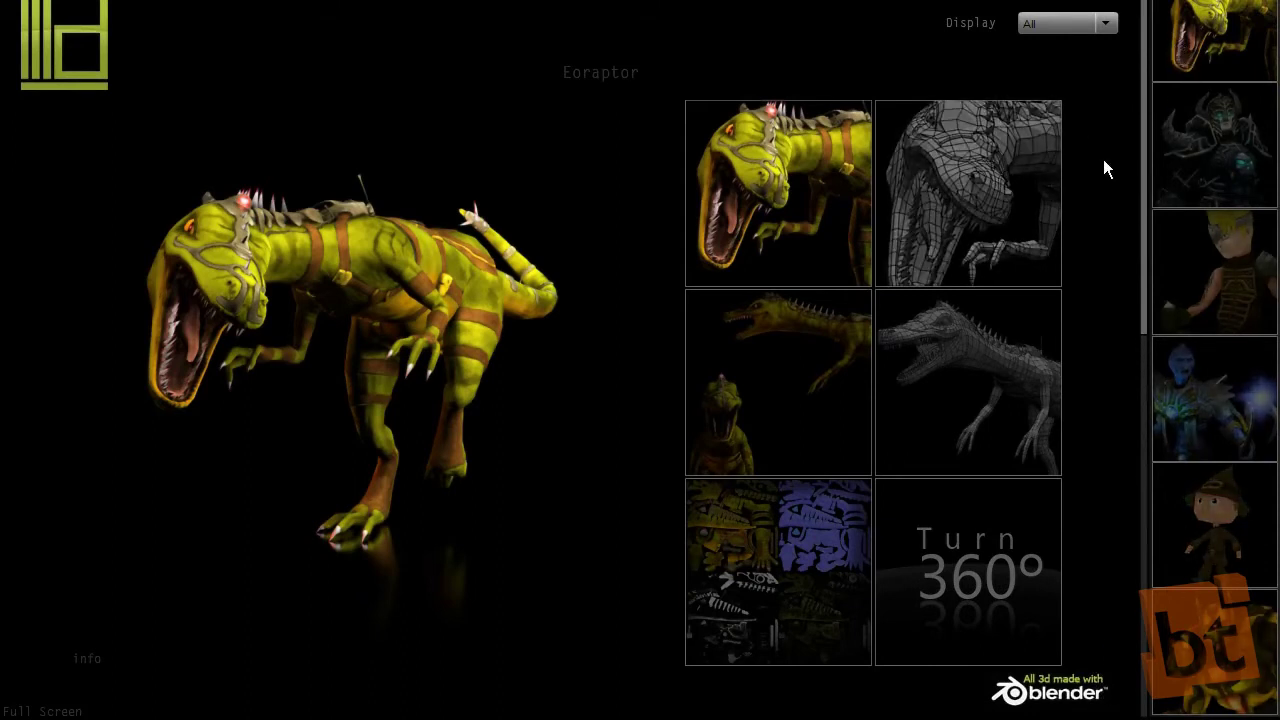
left_click(995, 193)
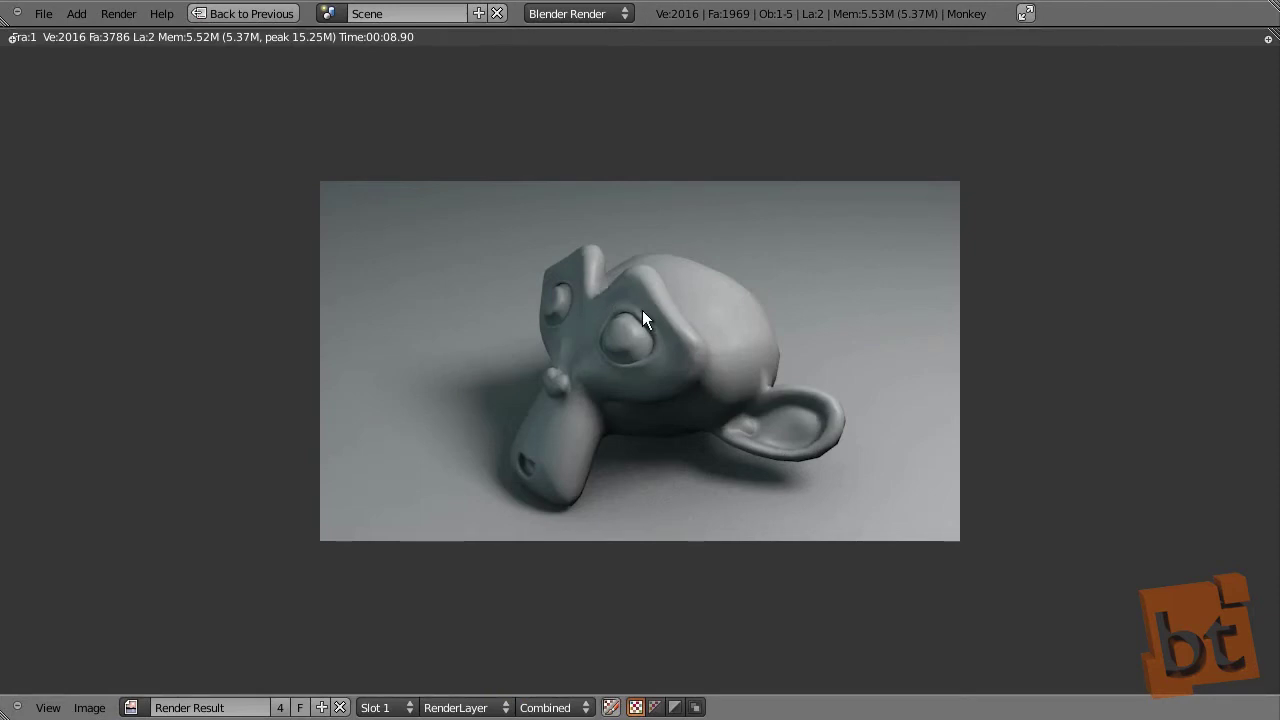
key("Escape")
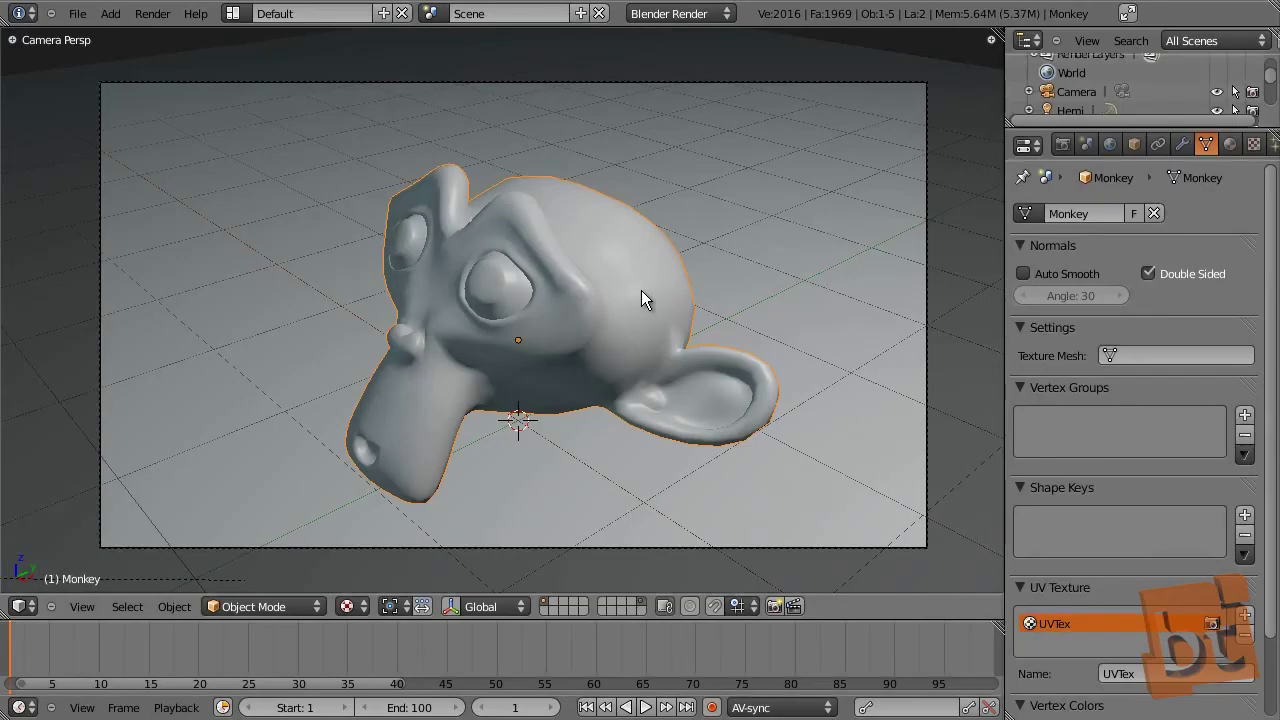
Step: Lower the monkey's Solid Mat specular intensity from 0.500 to 0.000
left_click(1230, 145)
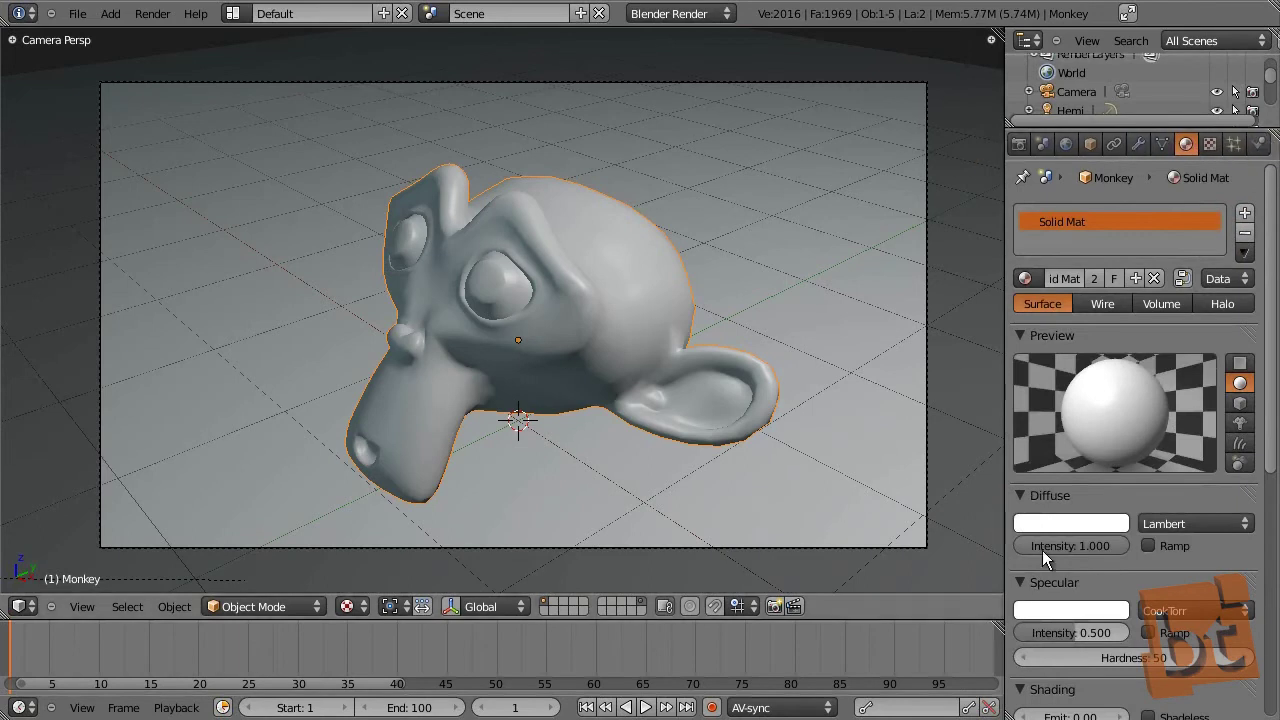
scroll(1082, 520, "down", 2)
left_click_drag(1068, 559, 984, 554)
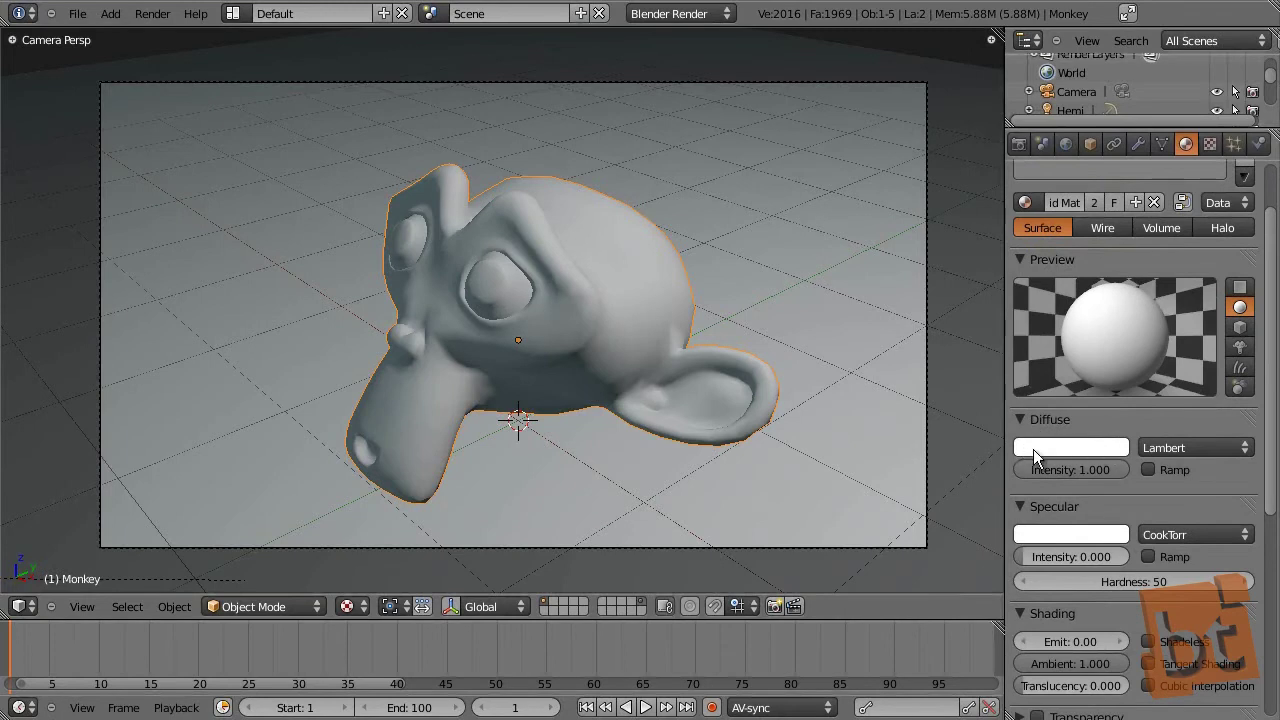
scroll(1104, 475, "down", 2)
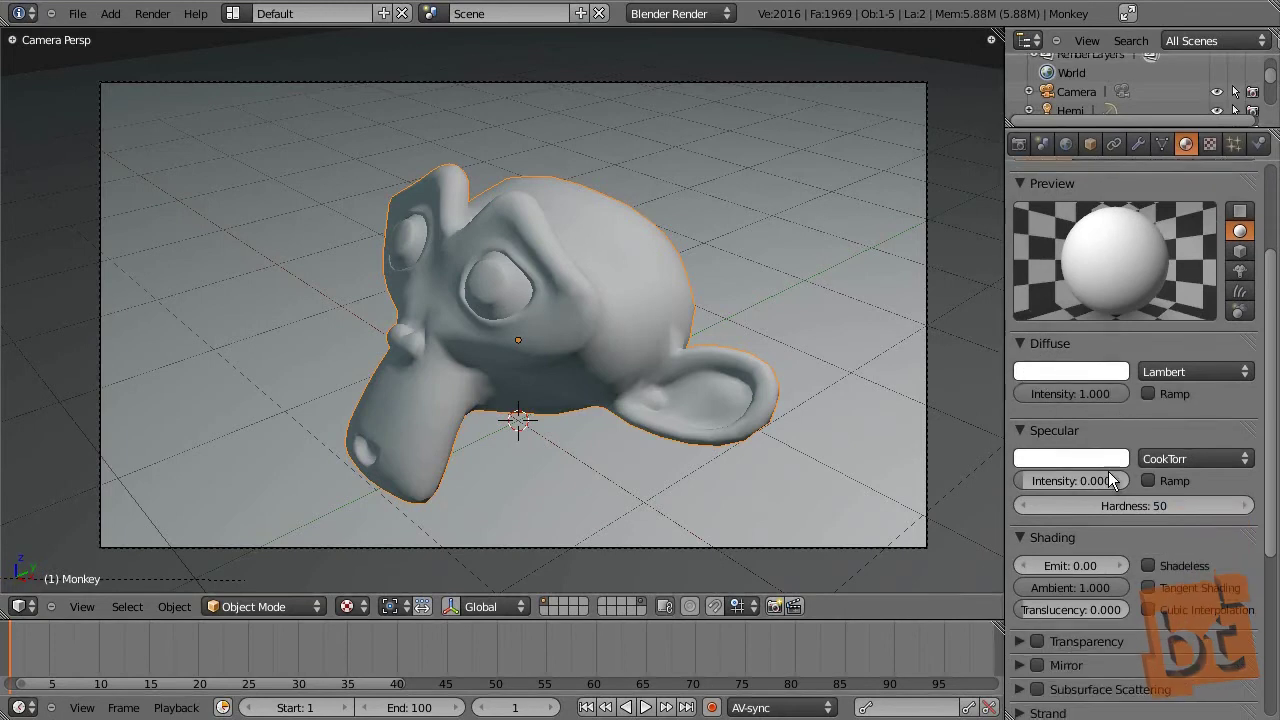
scroll(1112, 503, "up", 2)
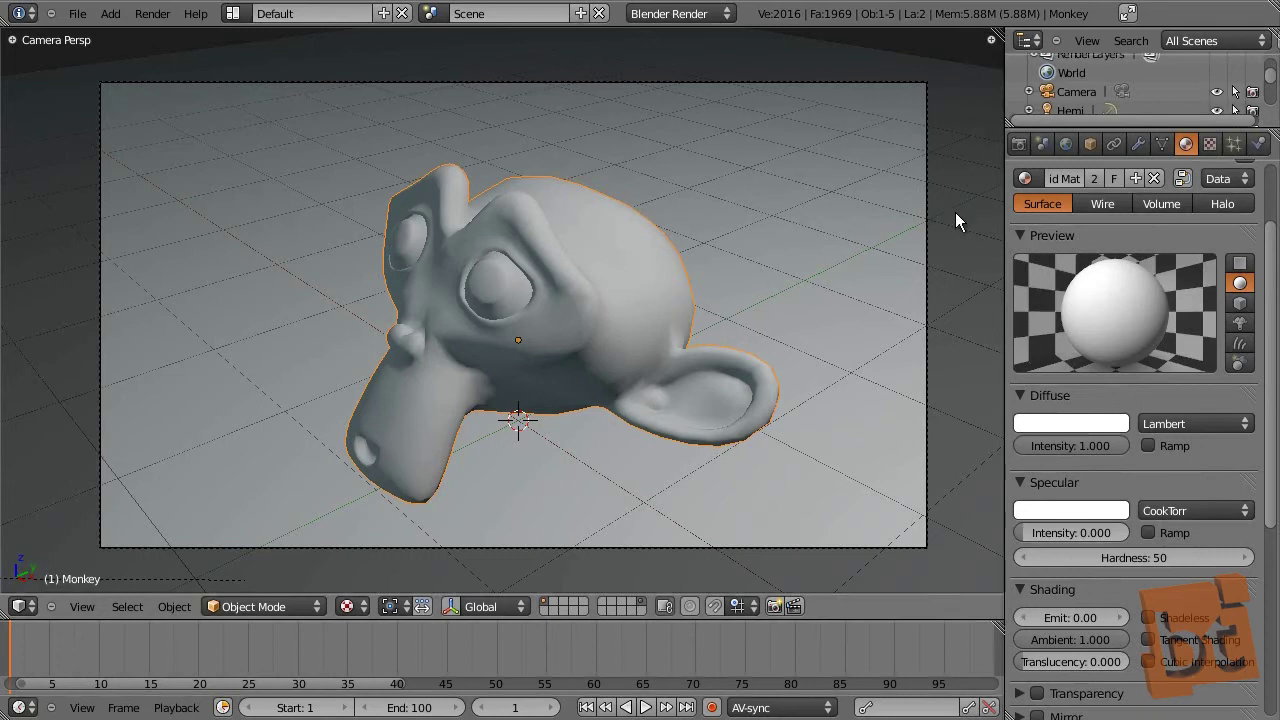
scroll(1148, 188, "up", 2)
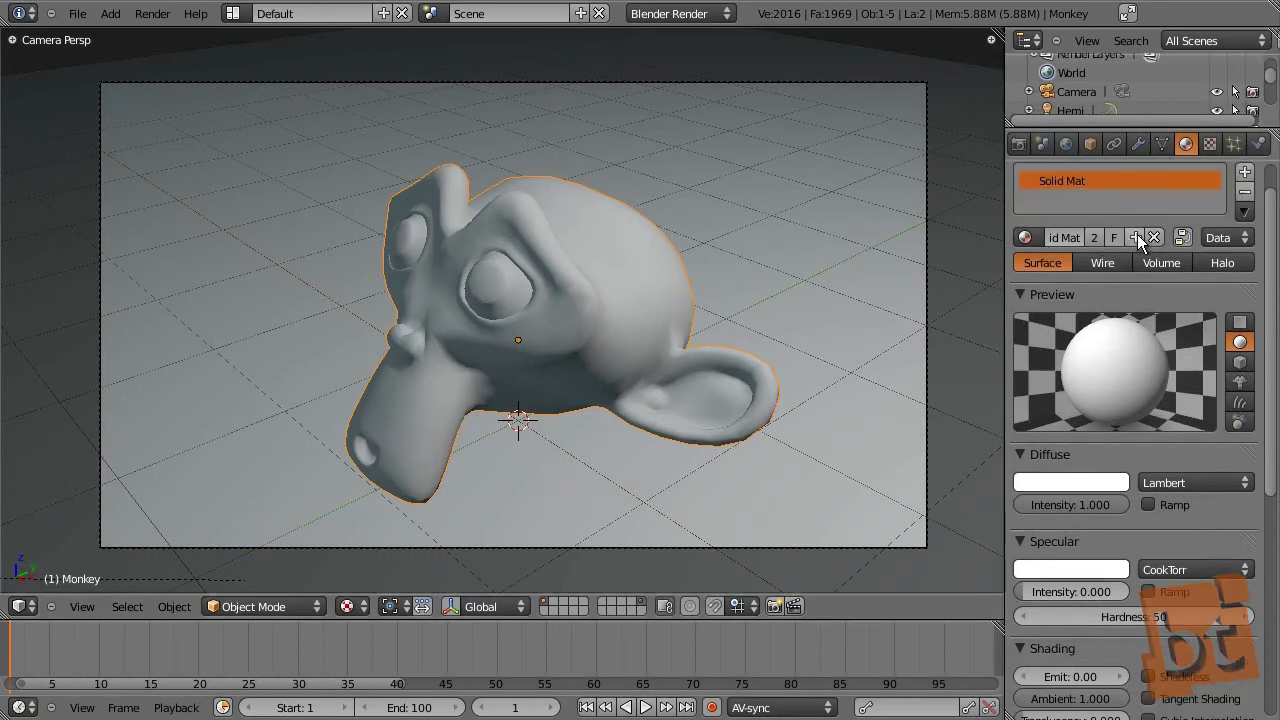
Step: Keep the shared Solid Mat material and duplicate the monkey with Shift+D
left_click(1137, 237)
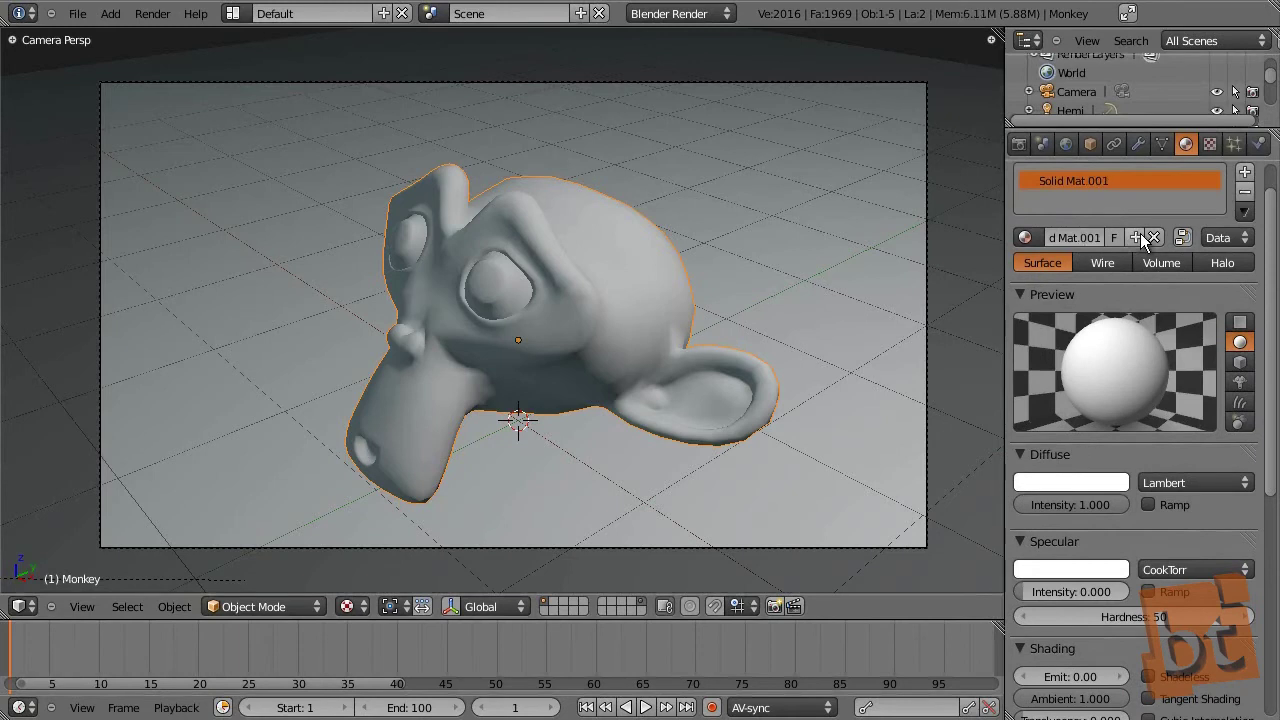
key("ctrl+z")
left_click(1025, 237)
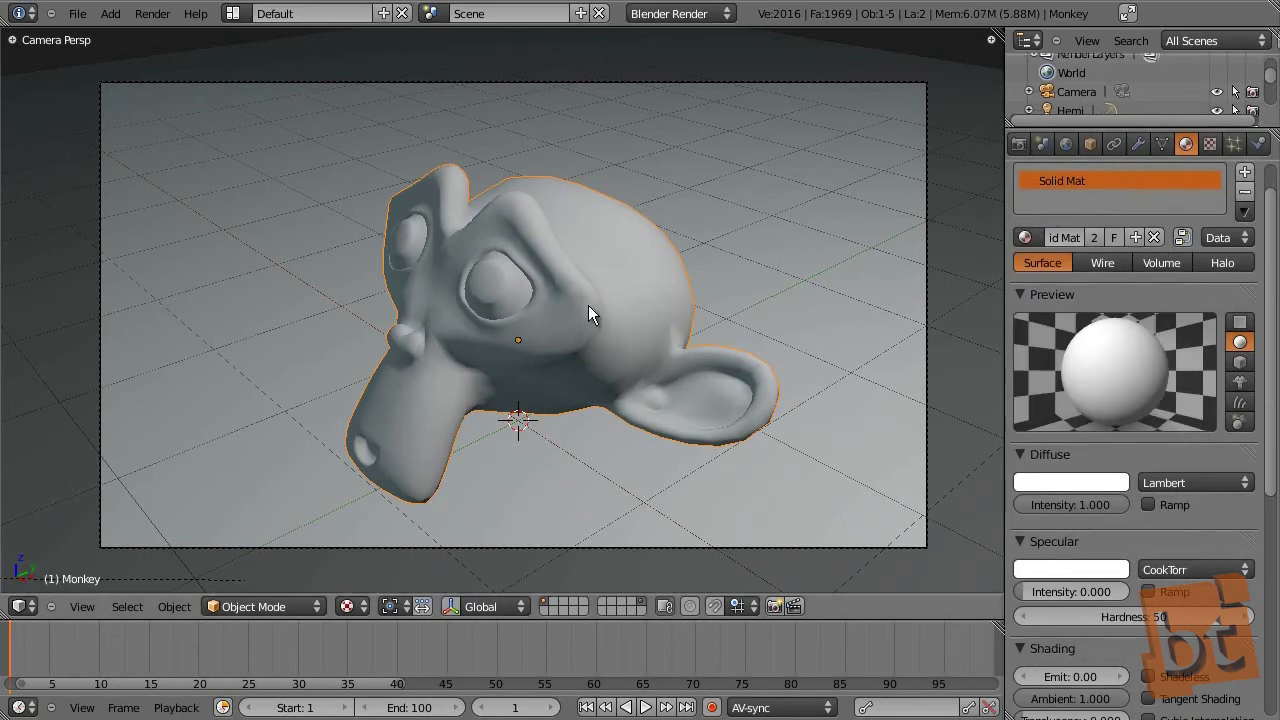
middle_click_drag(588, 305, 582, 255)
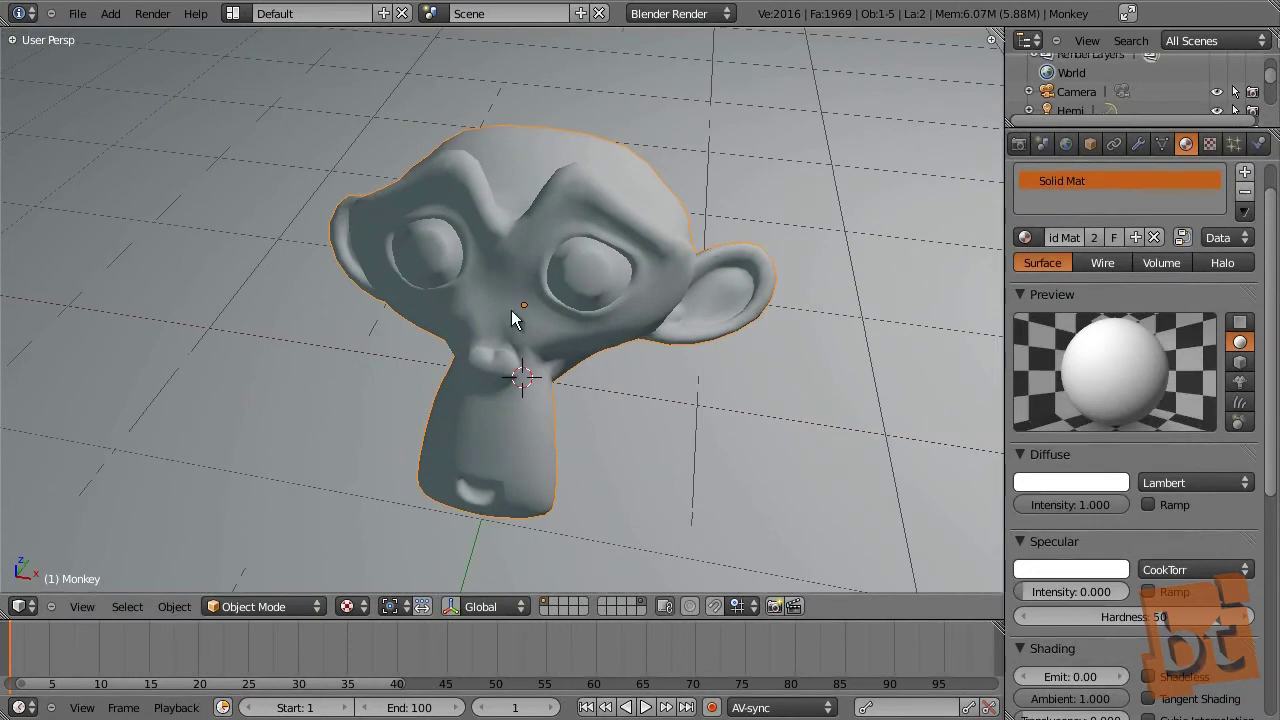
key("shift+d")
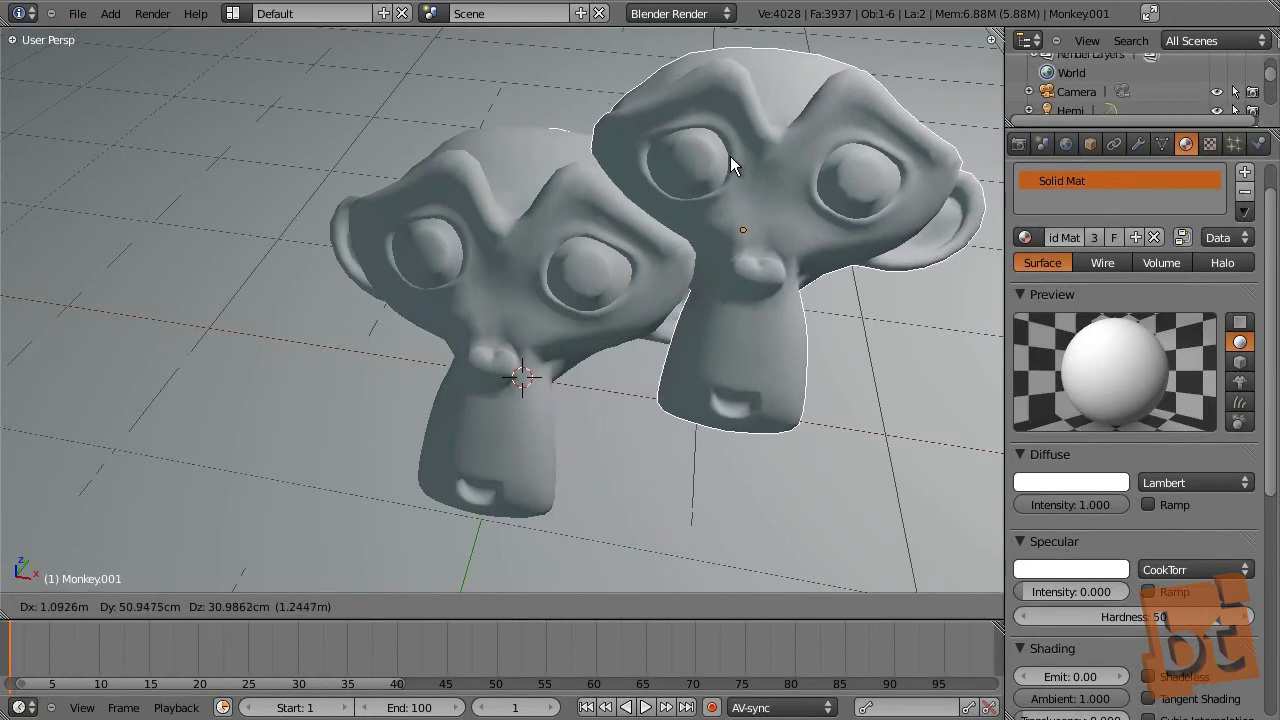
Step: Leave the duplicate on the original, enter Edit Mode, and set its display type to Wire
right_click(736, 148)
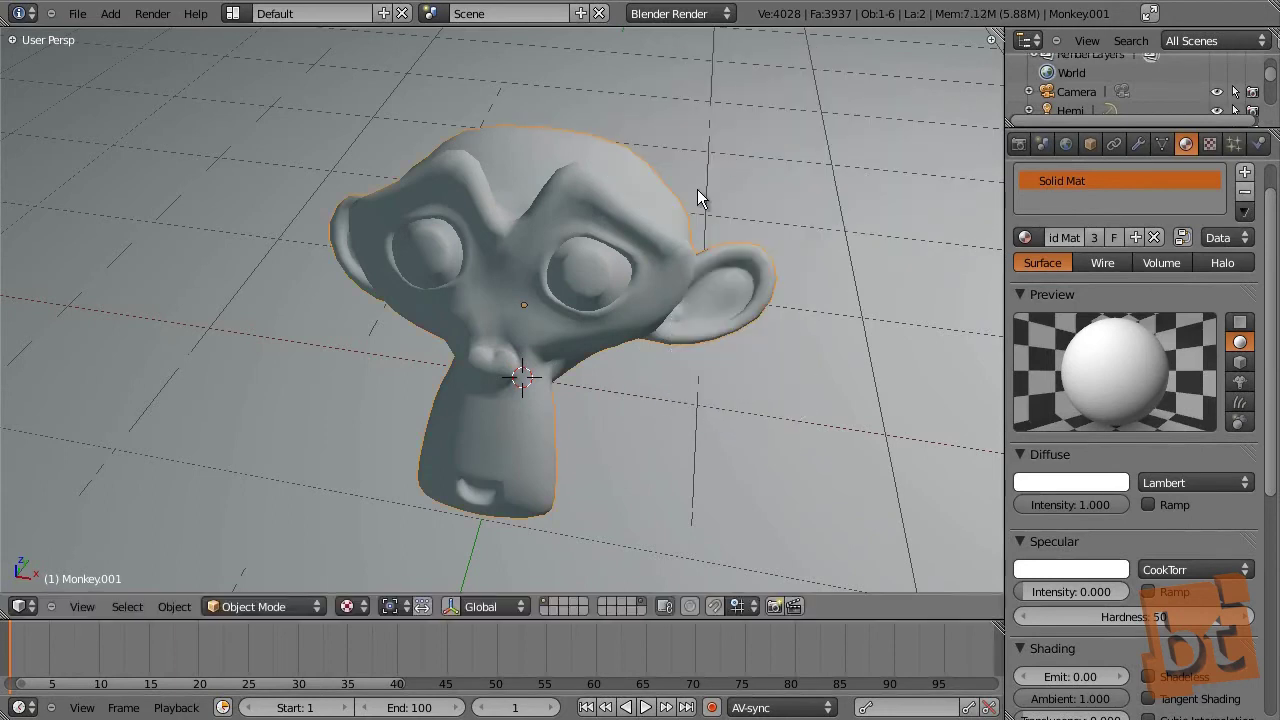
key("Tab")
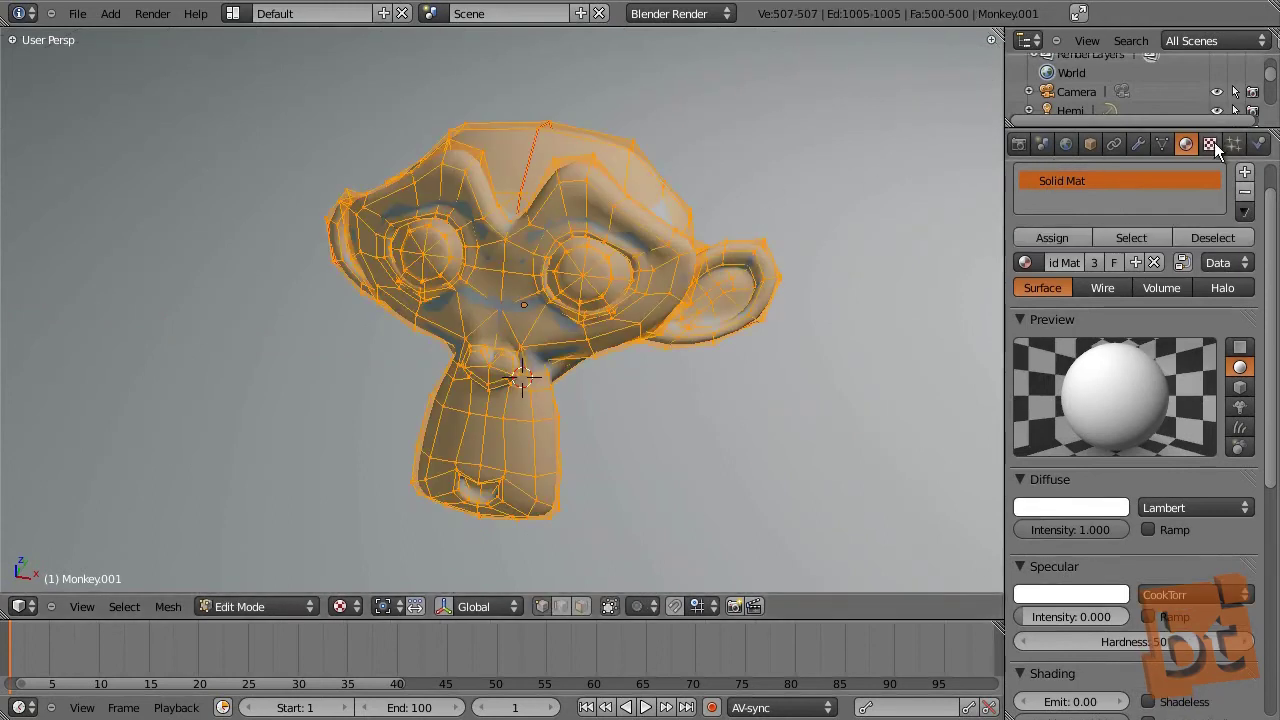
left_click(1101, 146)
scroll(1050, 500, "down", 3)
left_click(1040, 578)
left_click(1043, 579)
left_click(1094, 509)
left_click(1045, 465)
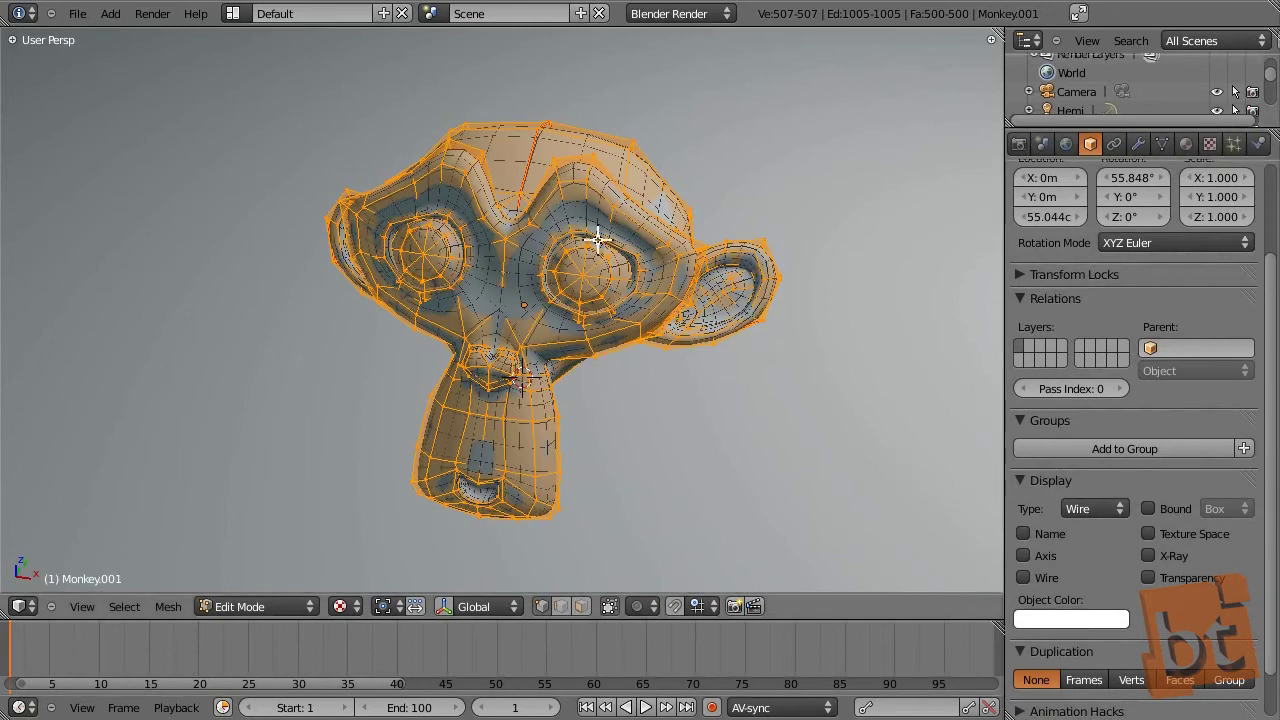
Step: Briefly pull the duplicate's mesh aside to inspect it, then view its Subdivision Surface settings
key("g")
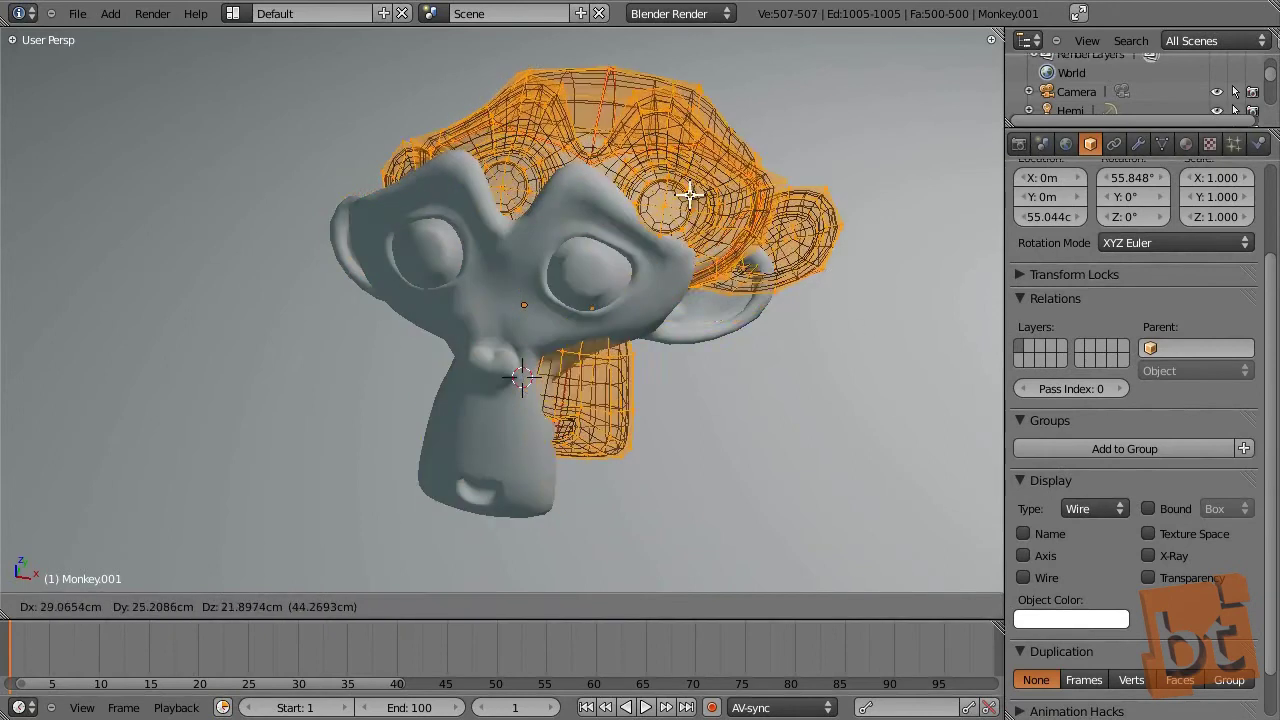
right_click(688, 230)
scroll(1147, 206, "up", 3)
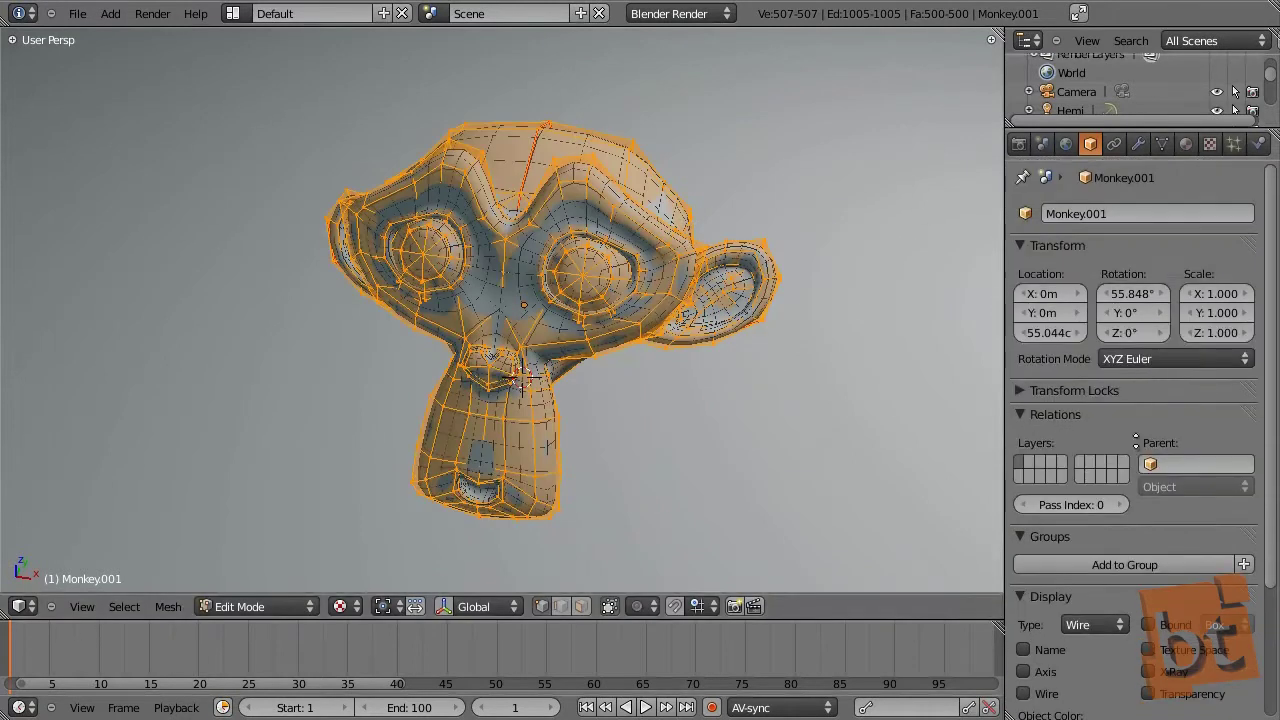
left_click(1140, 144)
Step: Enable on-cage for the Subsurf modifier and fatten the mesh by about 0.003
left_click(1172, 269)
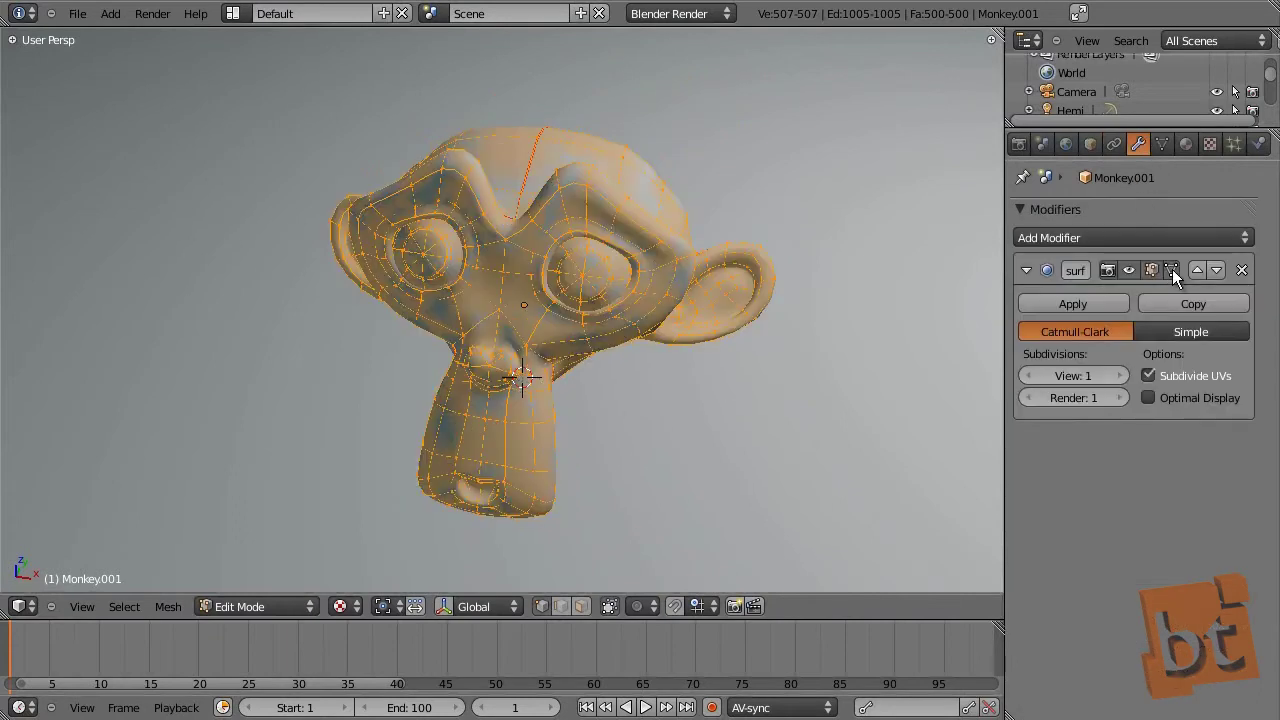
scroll(600, 297, "up", 5)
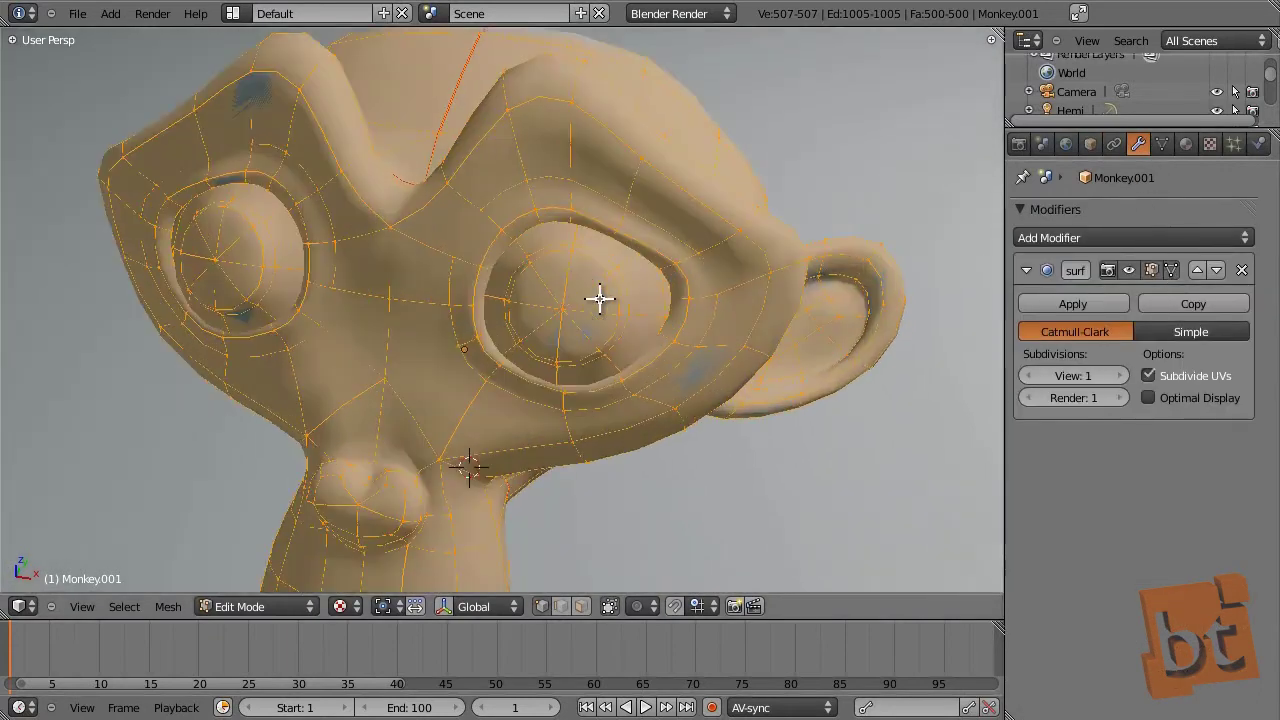
middle_click_drag(600, 340, 608, 320)
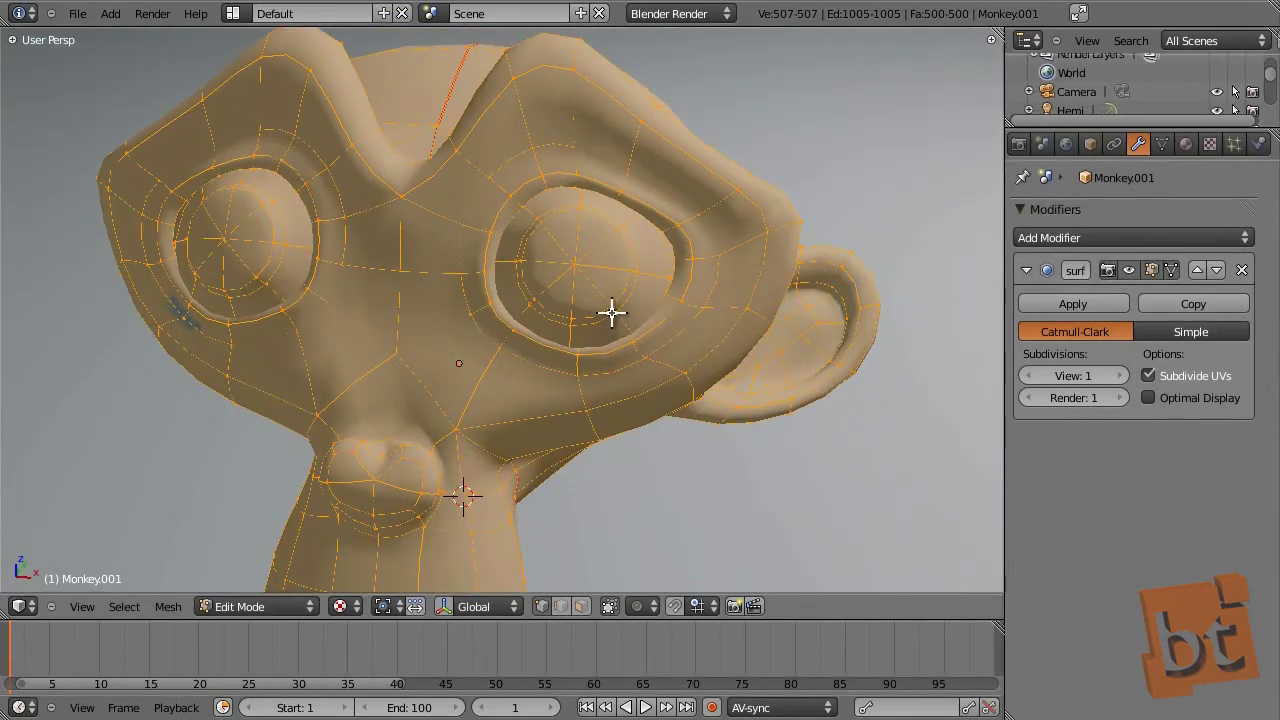
key("alt+s")
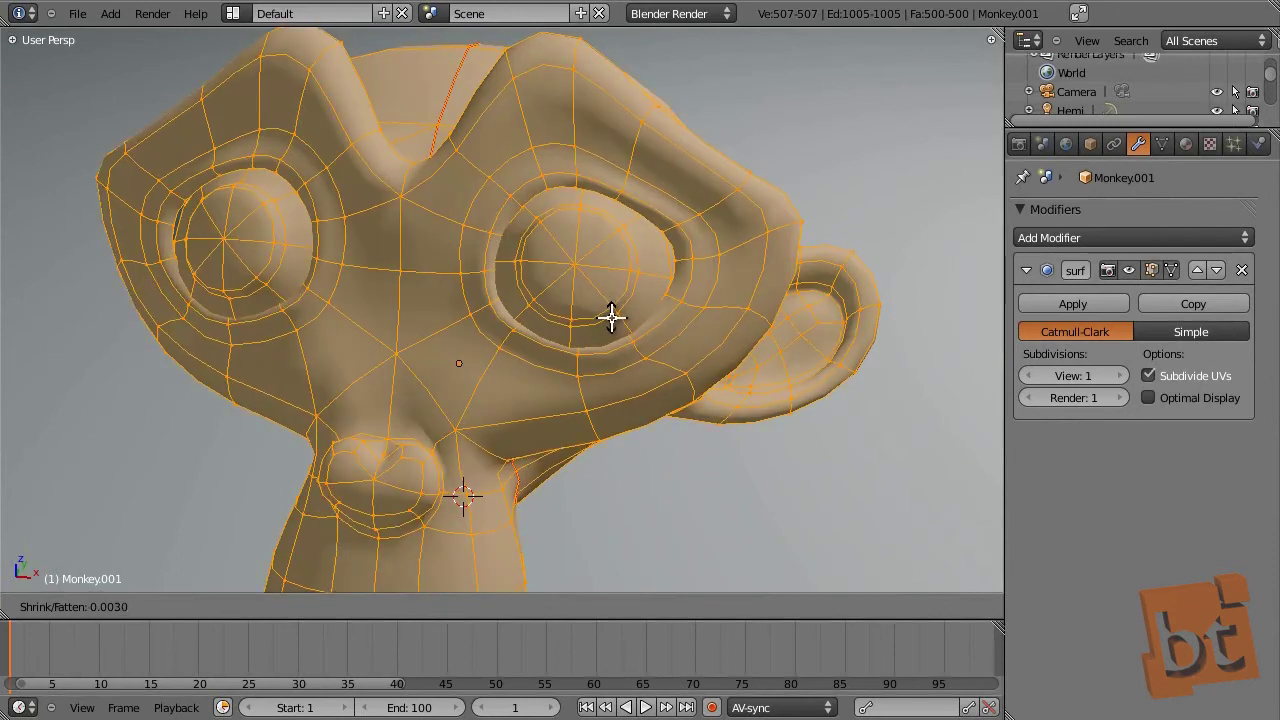
left_click(612, 318)
Step: Inspect the fattened wire cage around the monkey and return to Object Mode
middle_click_drag(609, 314, 846, 240)
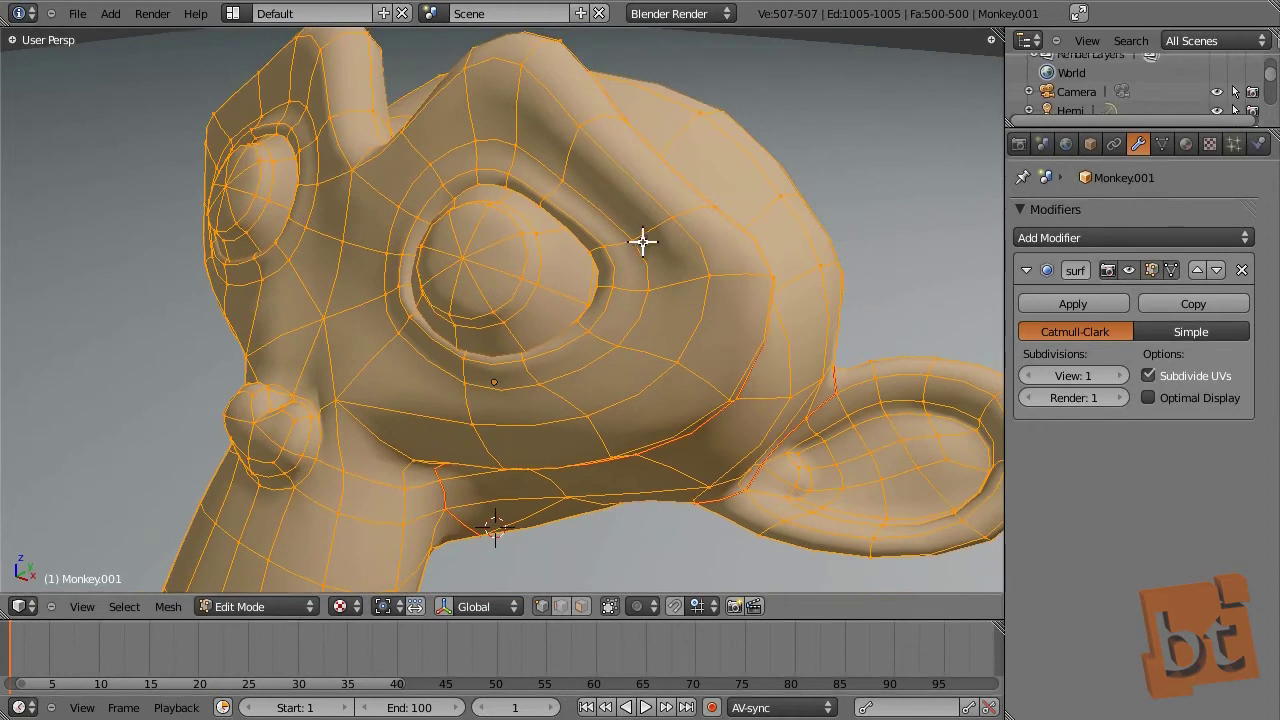
middle_click_drag(641, 298, 643, 297)
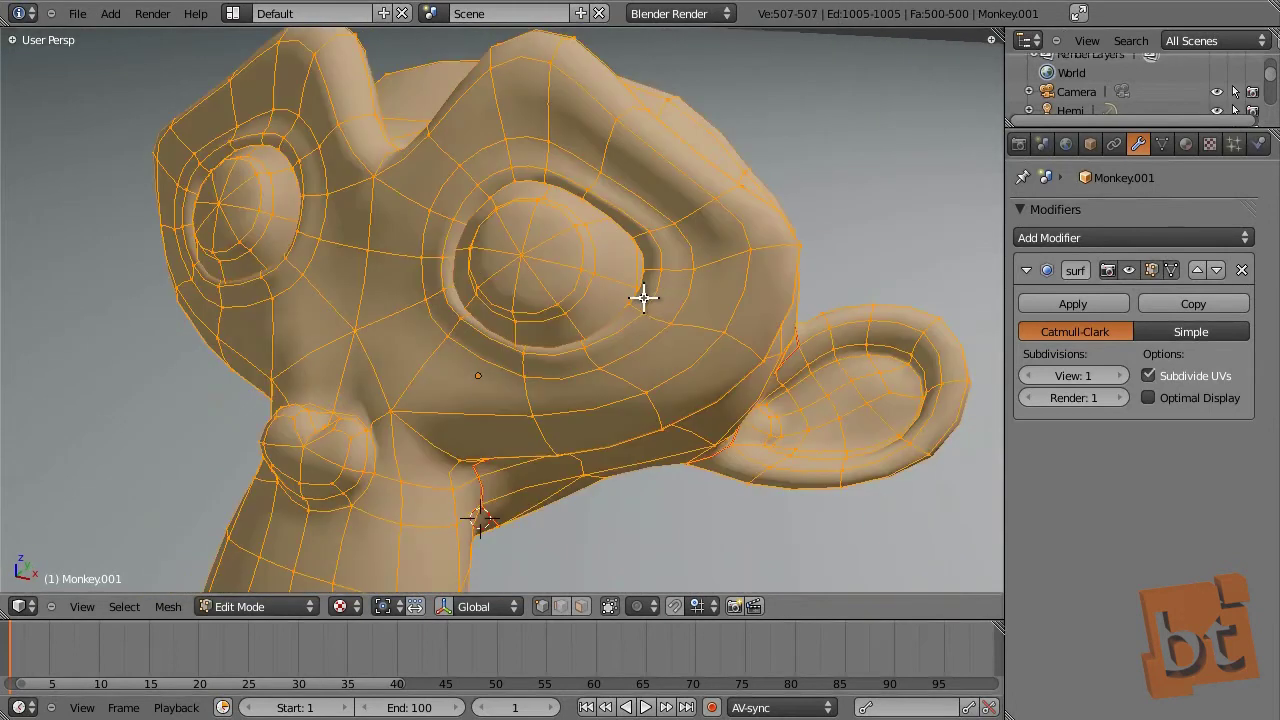
key("alt+s")
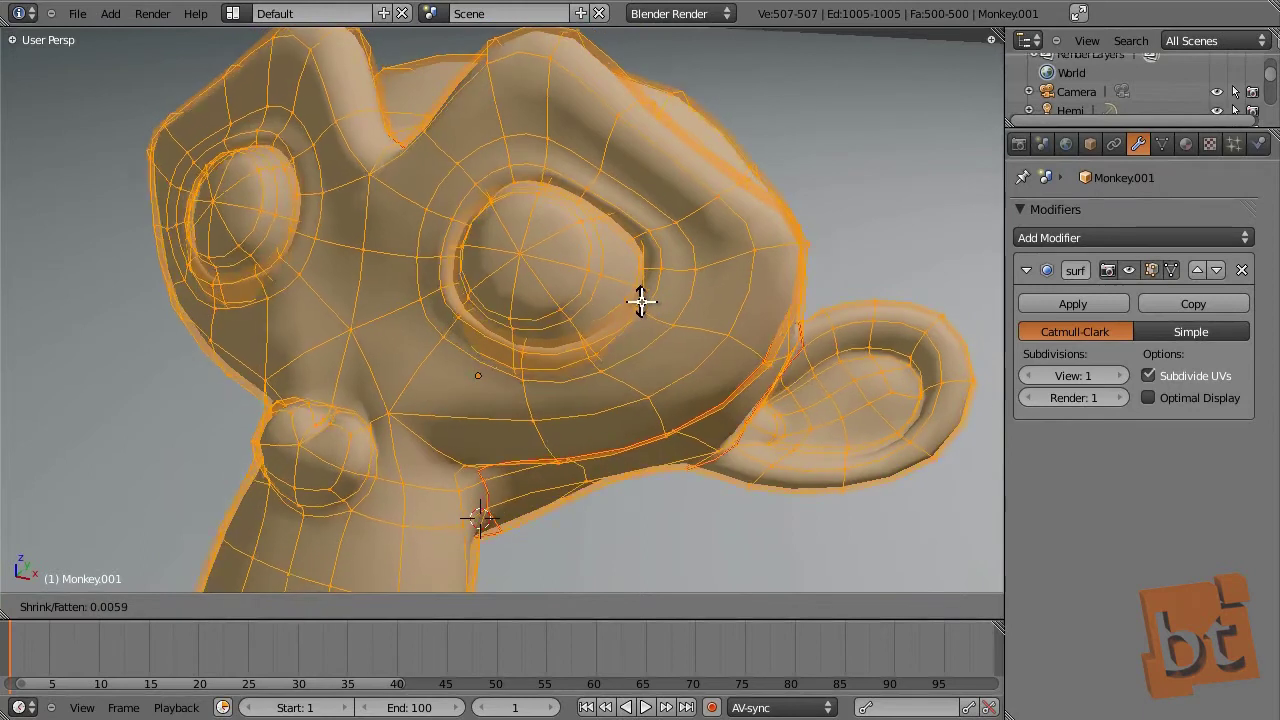
right_click(643, 300)
key("Tab")
scroll(624, 366, "down", 5)
Step: Give the duplicate its own new material named 'Wireframe Mat'
middle_click_drag(682, 429, 720, 400)
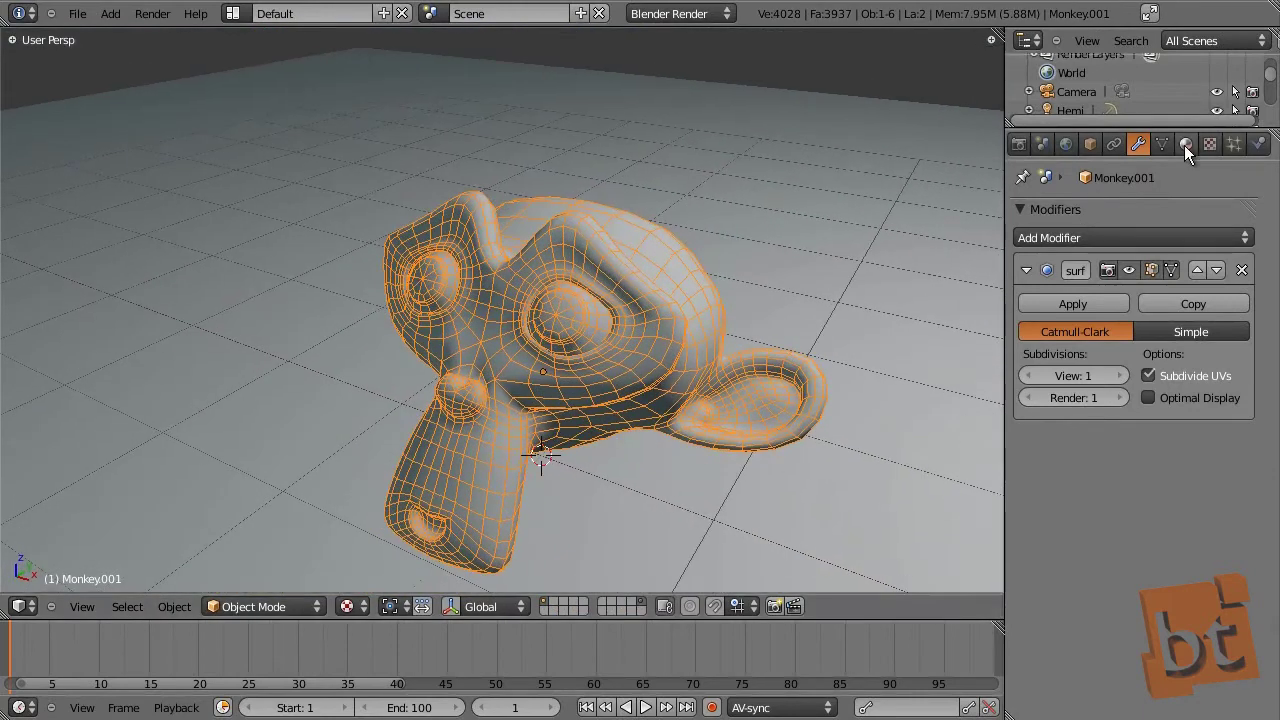
left_click(1185, 145)
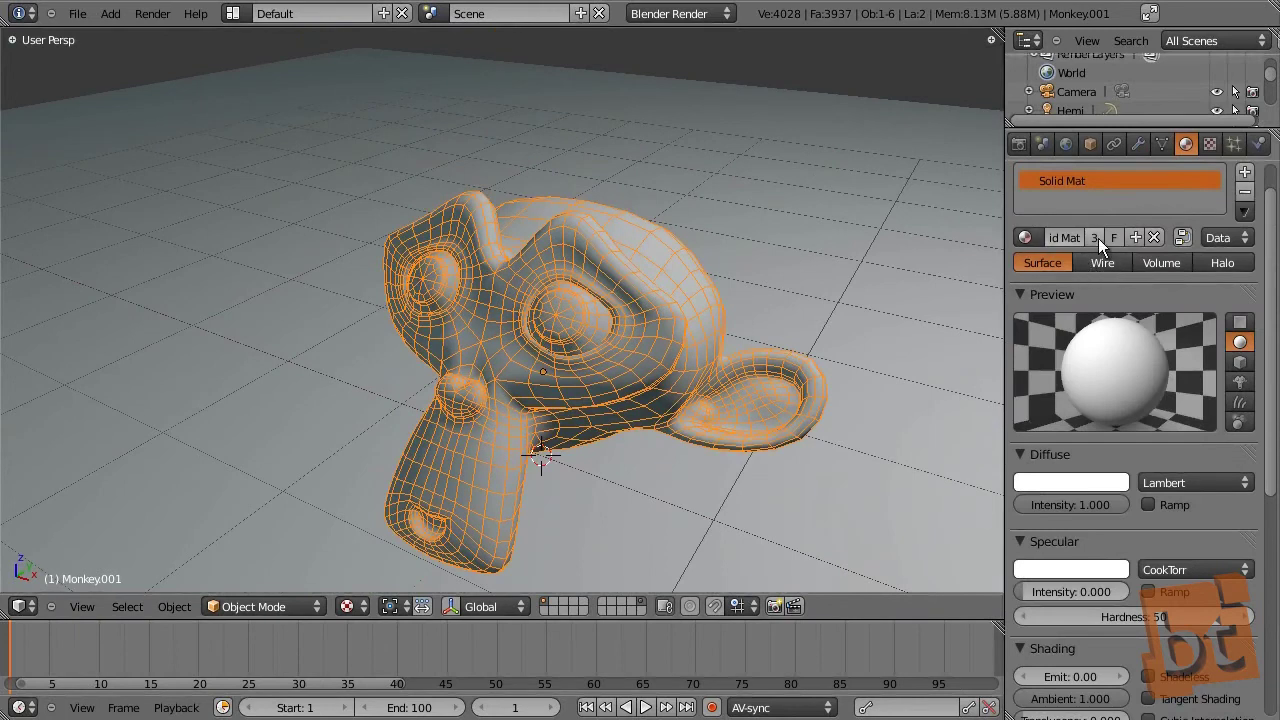
left_click(1153, 237)
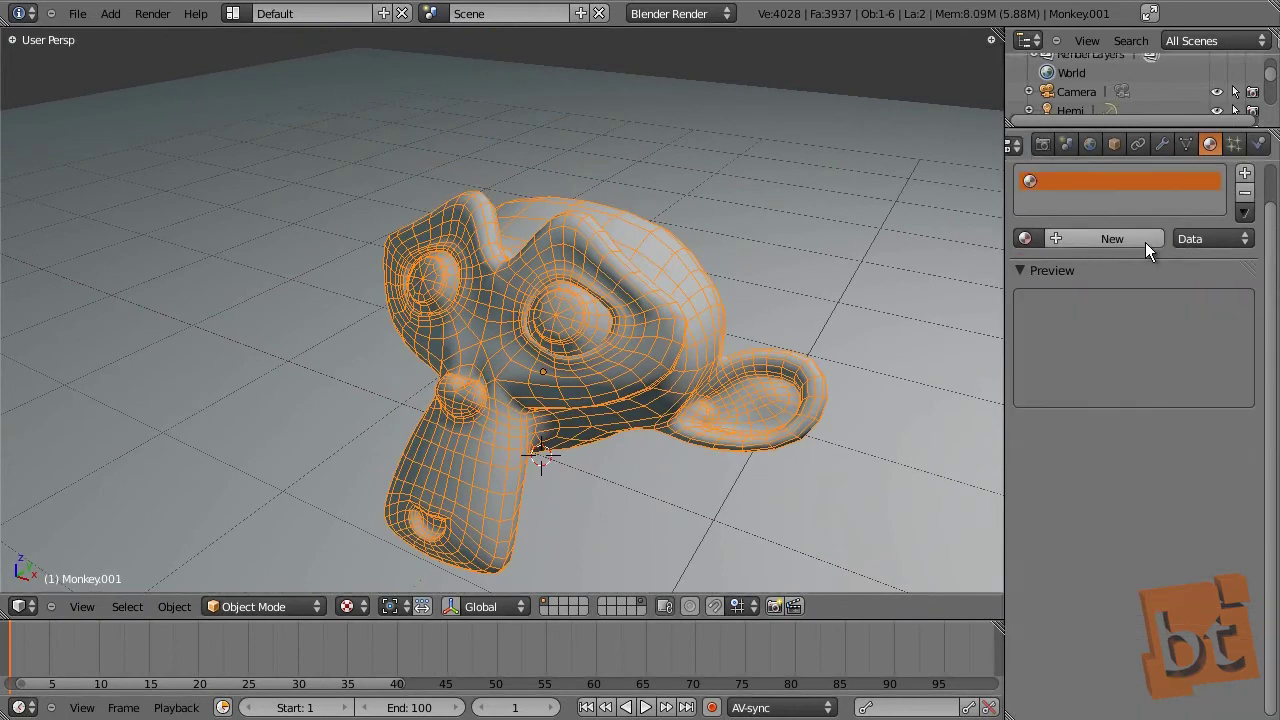
left_click(1084, 240)
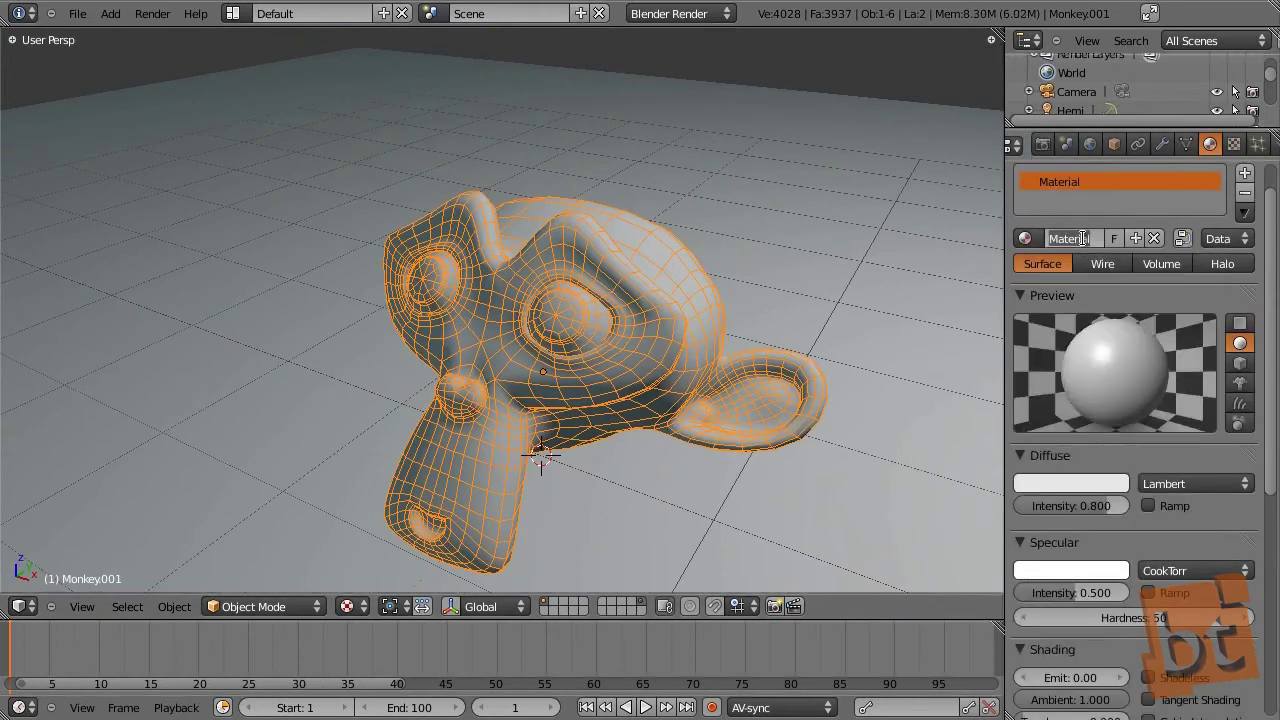
left_click(1082, 238)
type("Wireframe Mat")
key("Return")
Step: Make Wireframe Mat black, shadeless, and rendered as Wire
left_click(1072, 481)
left_click_drag(1111, 229, 1119, 387)
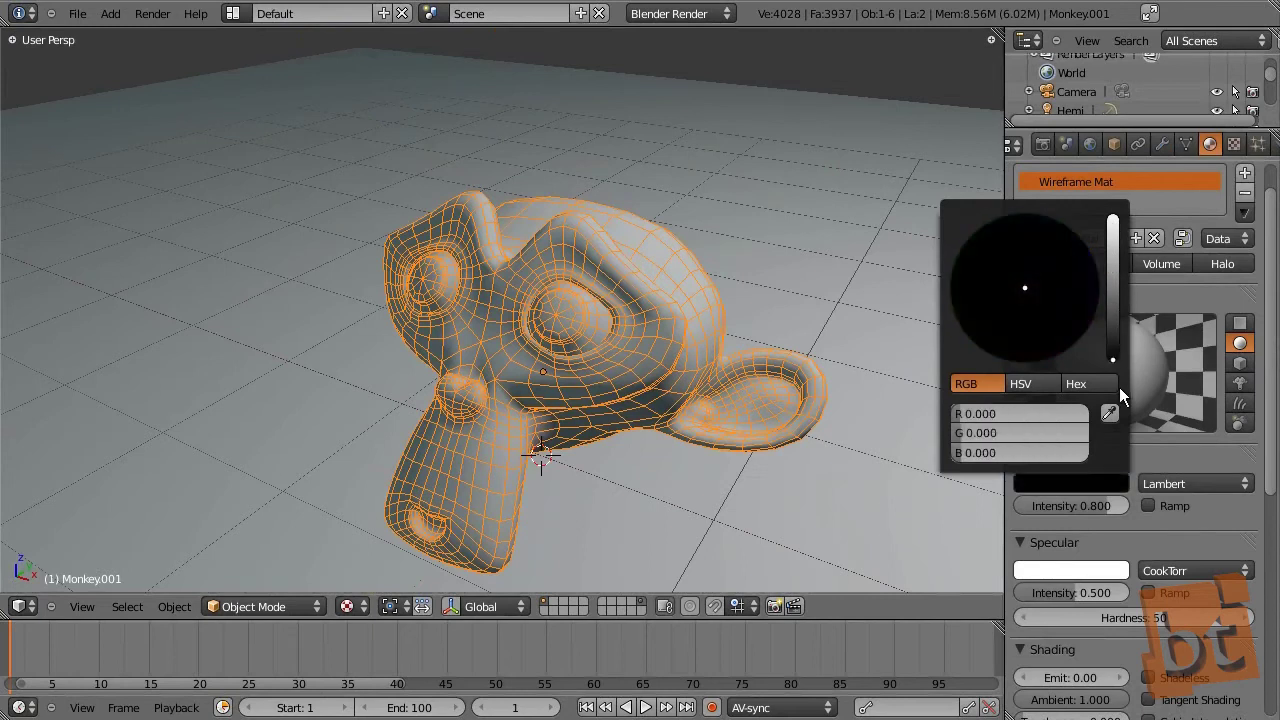
left_click(1148, 679)
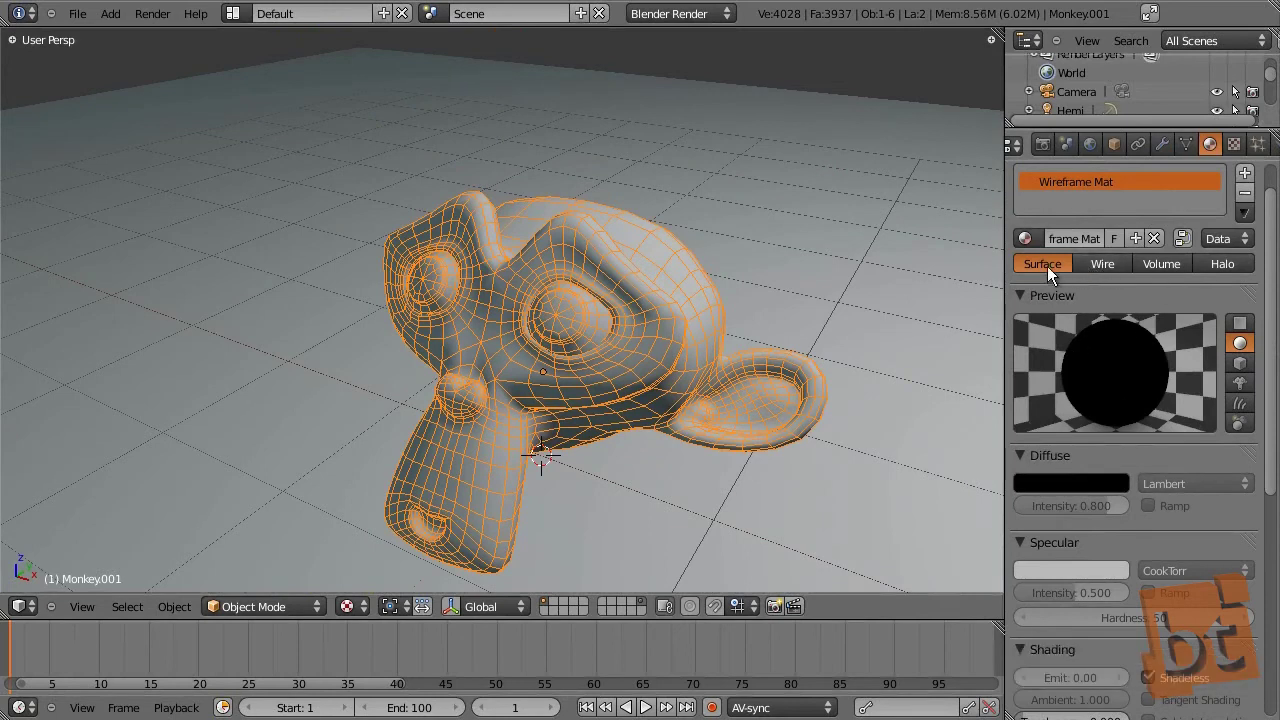
left_click(1114, 268)
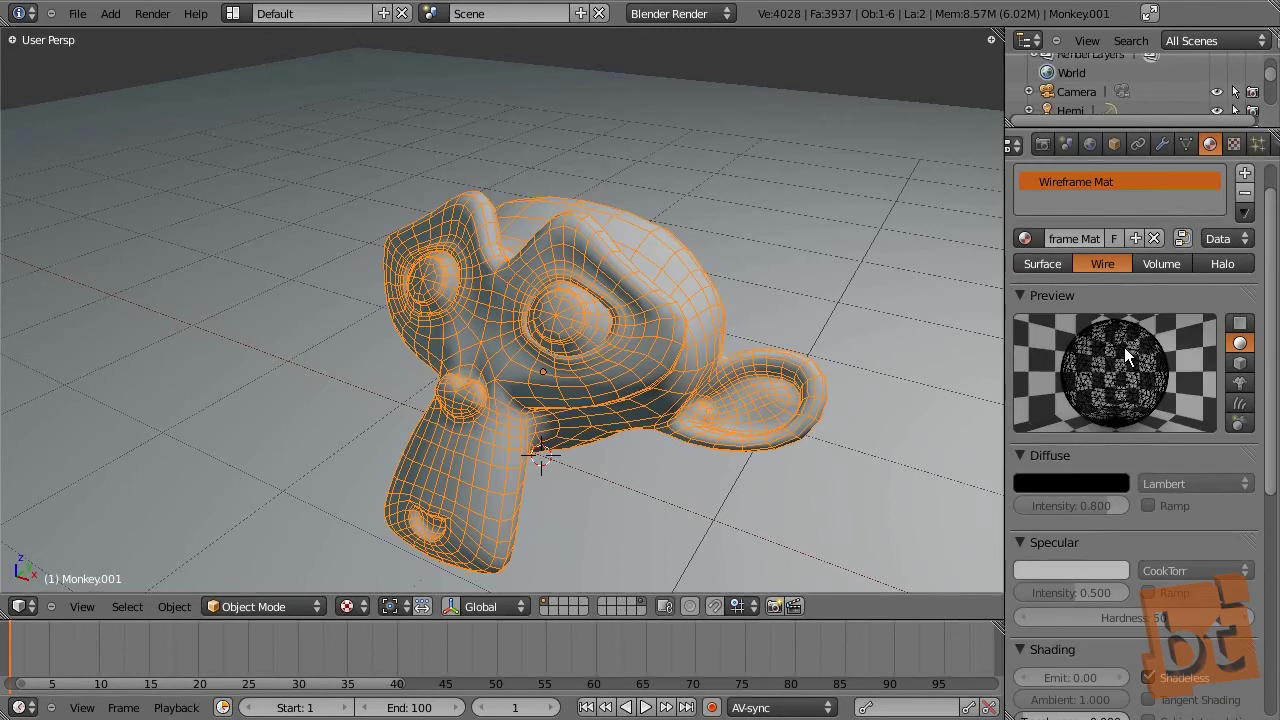
Step: Look through the scene camera, render a test image with F12, and close it
key("KP_0")
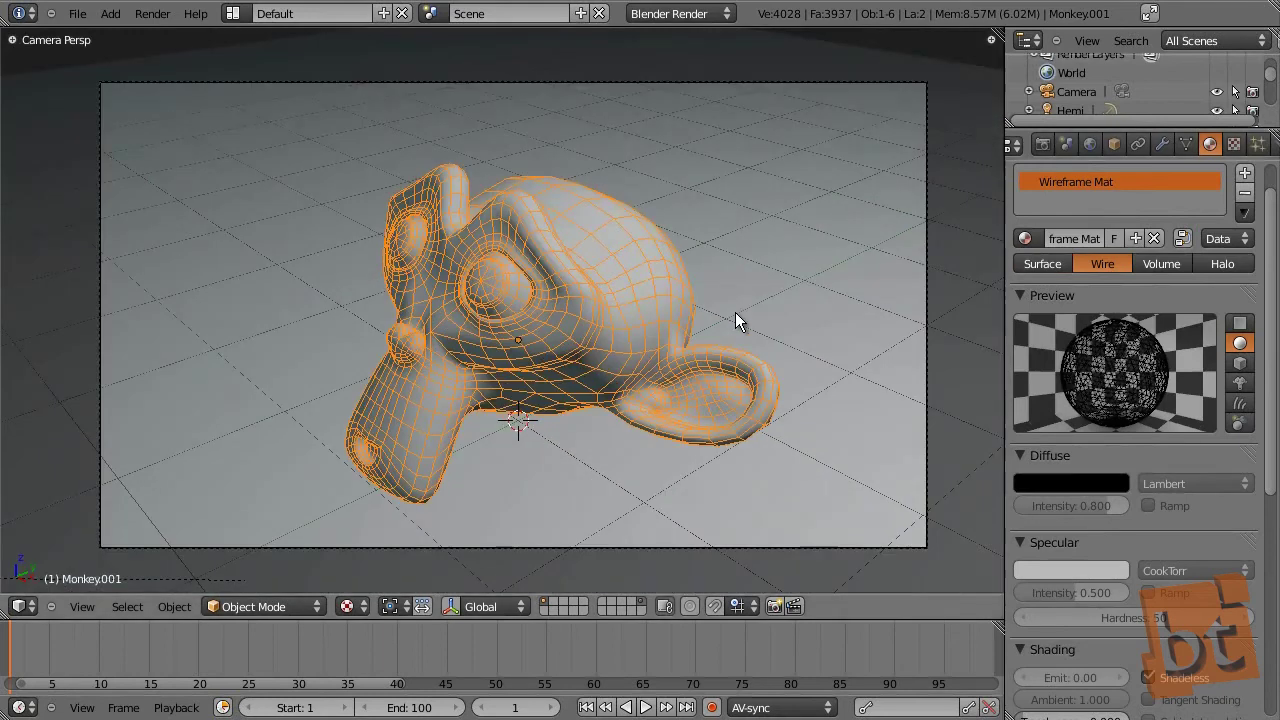
key("F12")
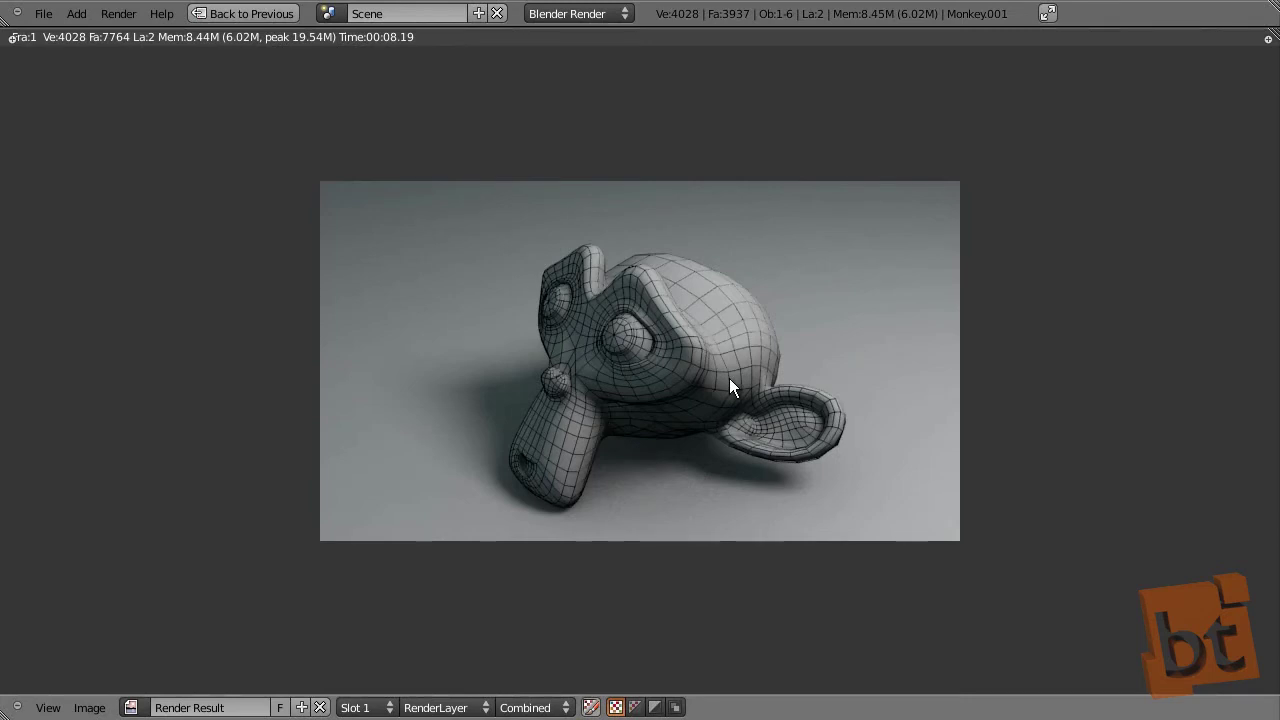
key("Escape")
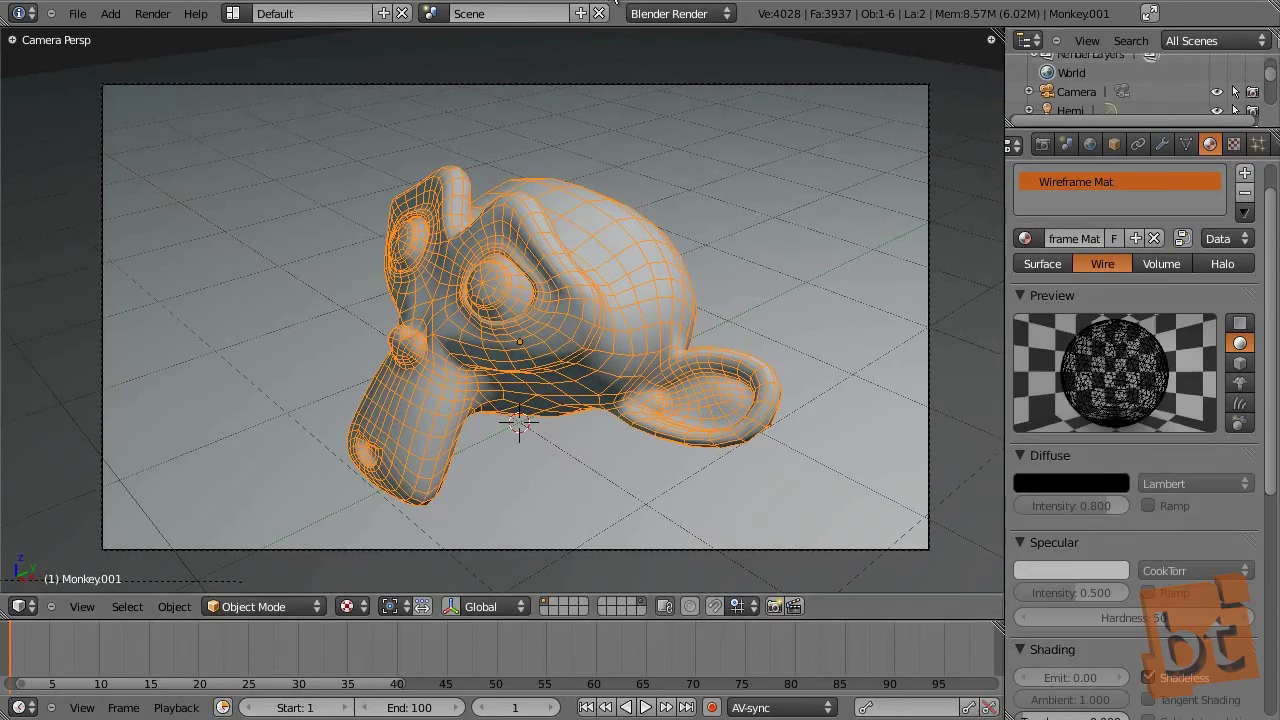
Step: Create a full copy of the scene and name it Method 02
left_click(580, 13)
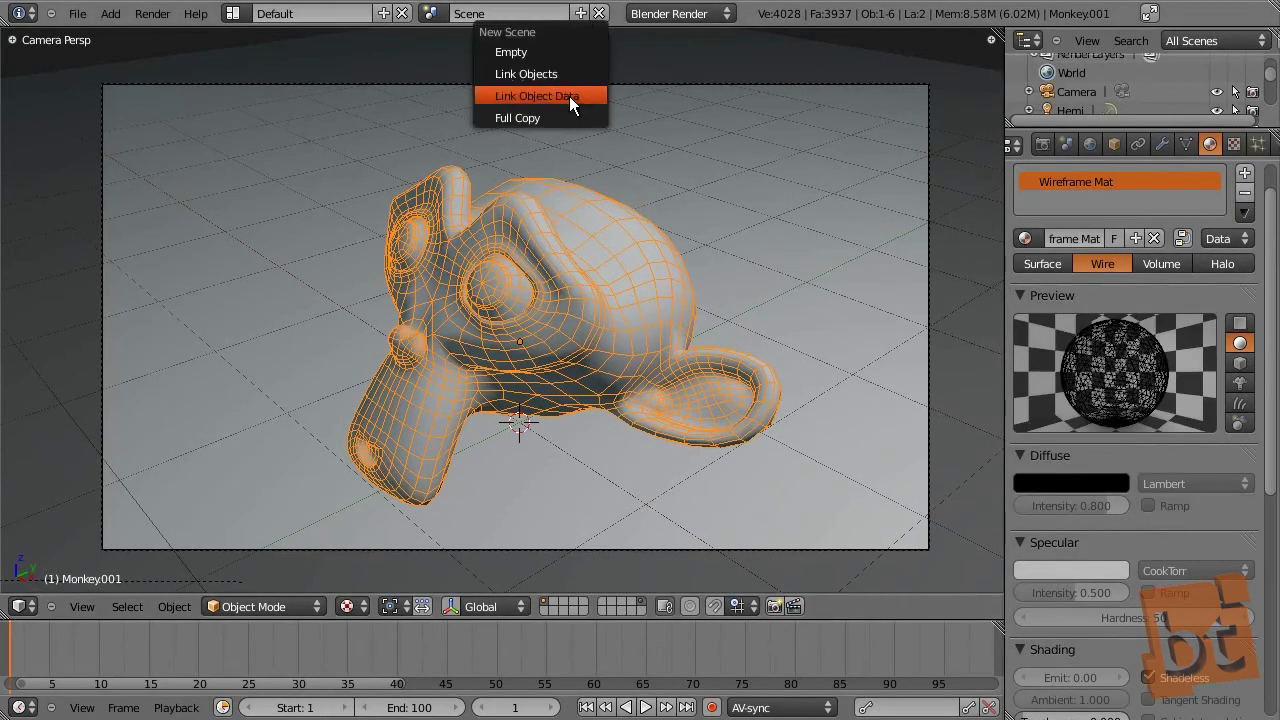
left_click(541, 118)
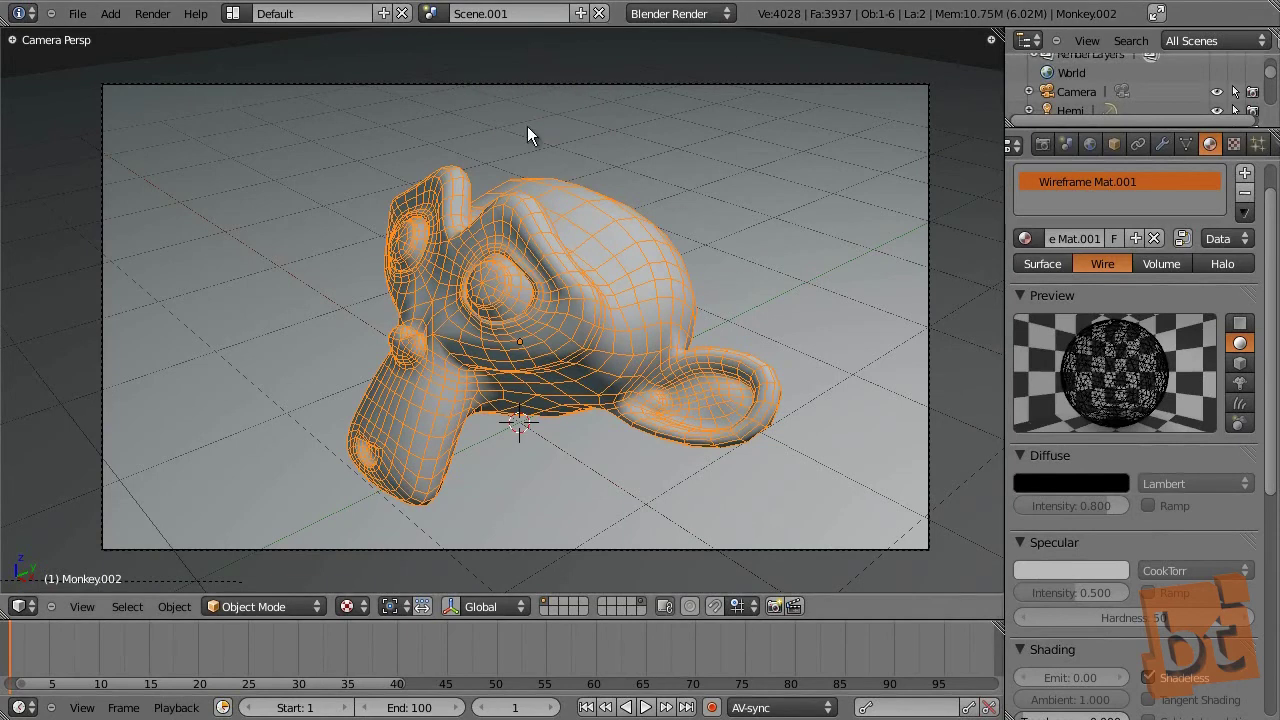
left_click(430, 13)
left_click(505, 13)
type("Method02")
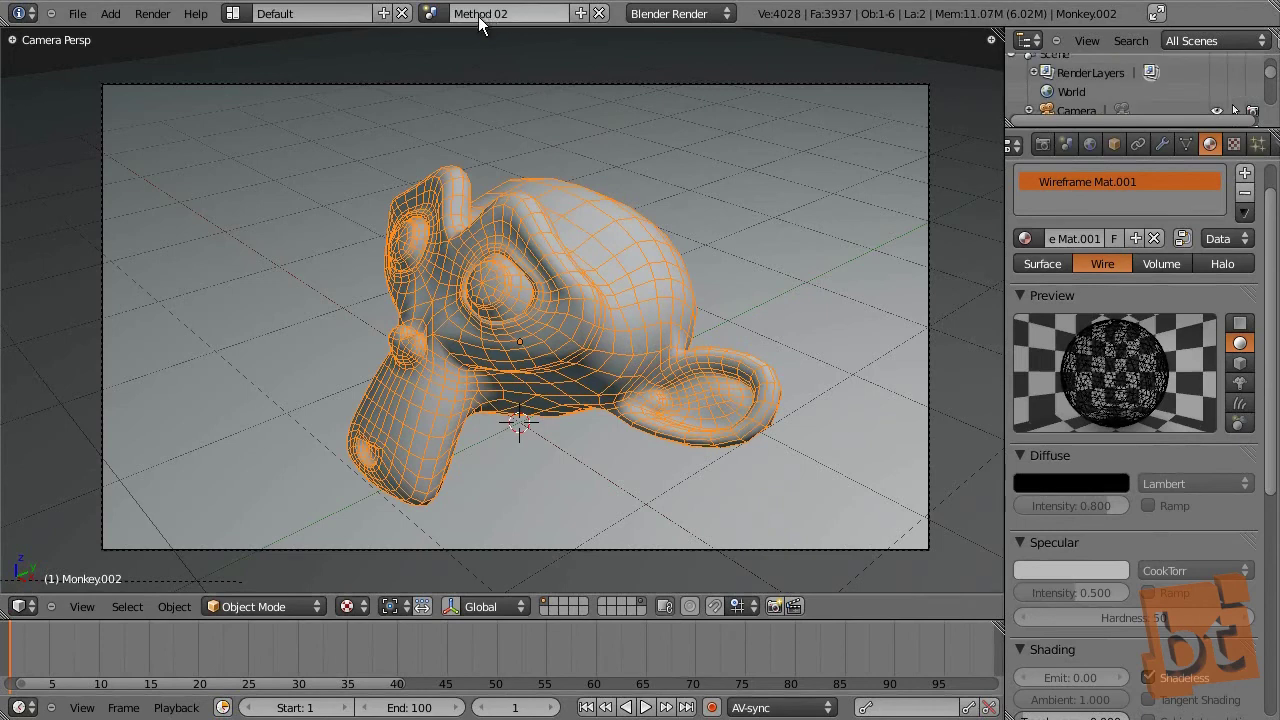
key("Return")
Step: Switch back to the original scene and rename it Method 01
left_click(430, 13)
left_click(466, 65)
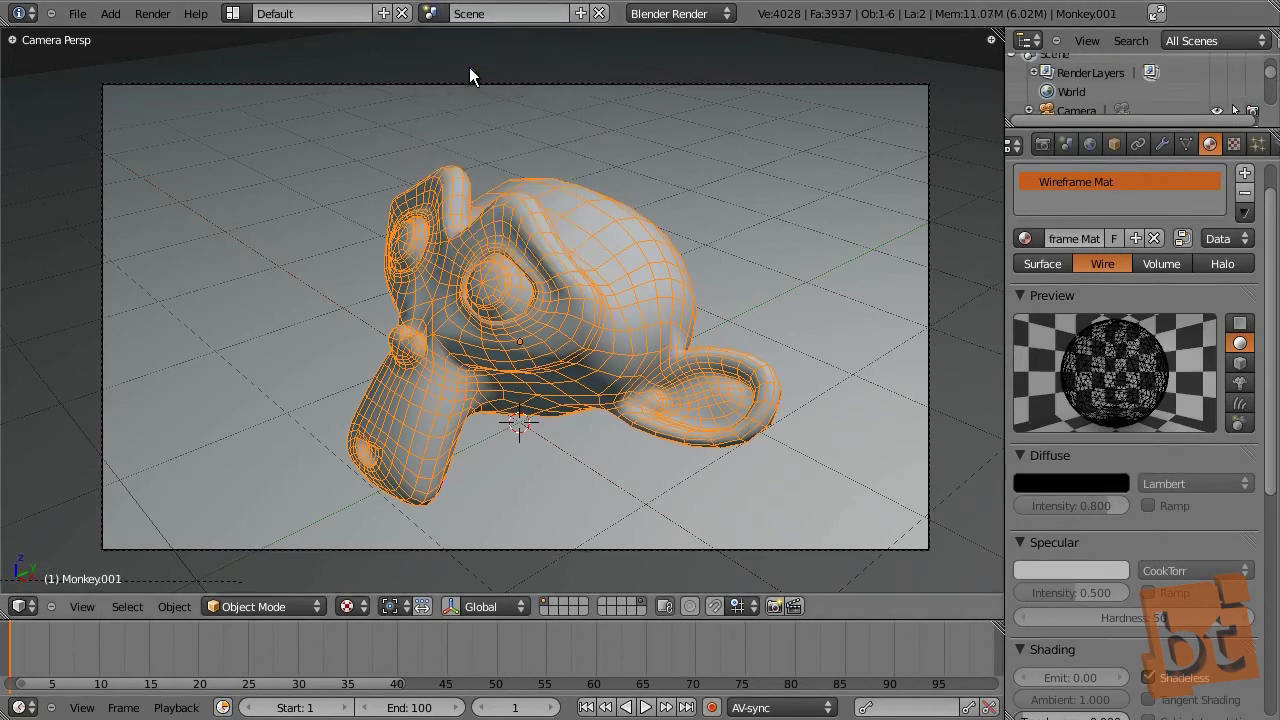
double_click(482, 15)
type("Method 10")
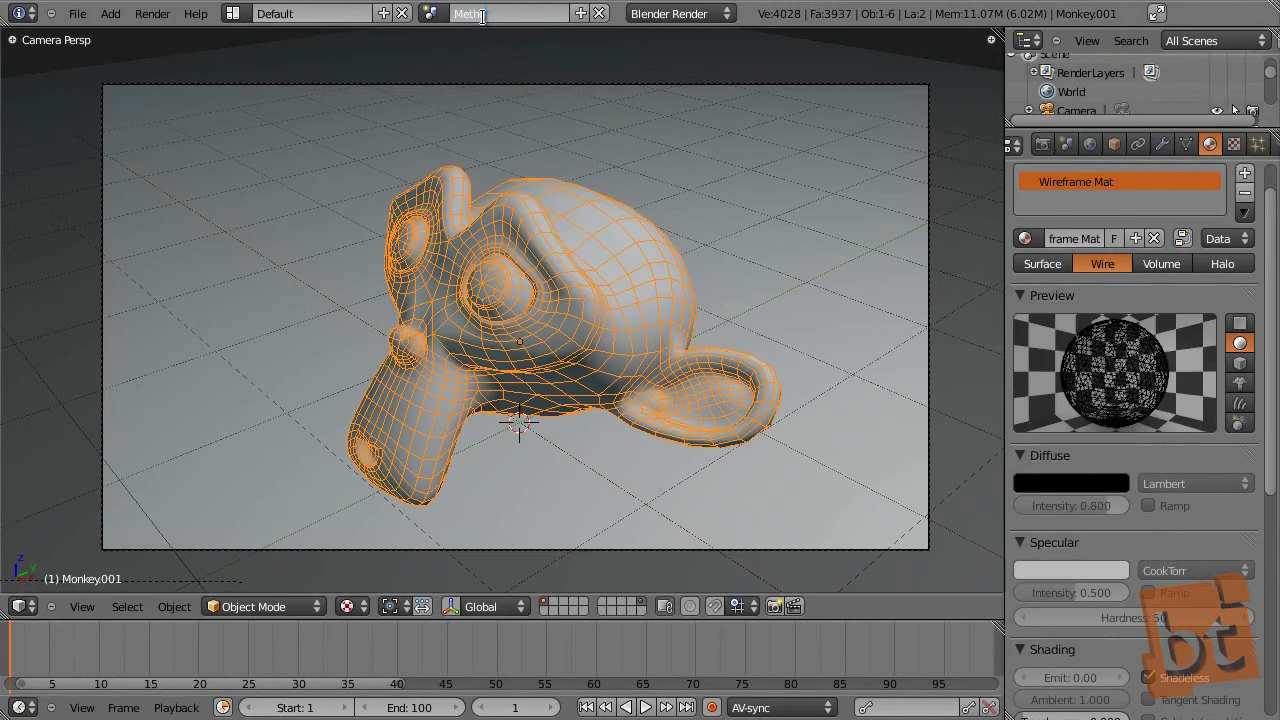
type("01")
key("Return")
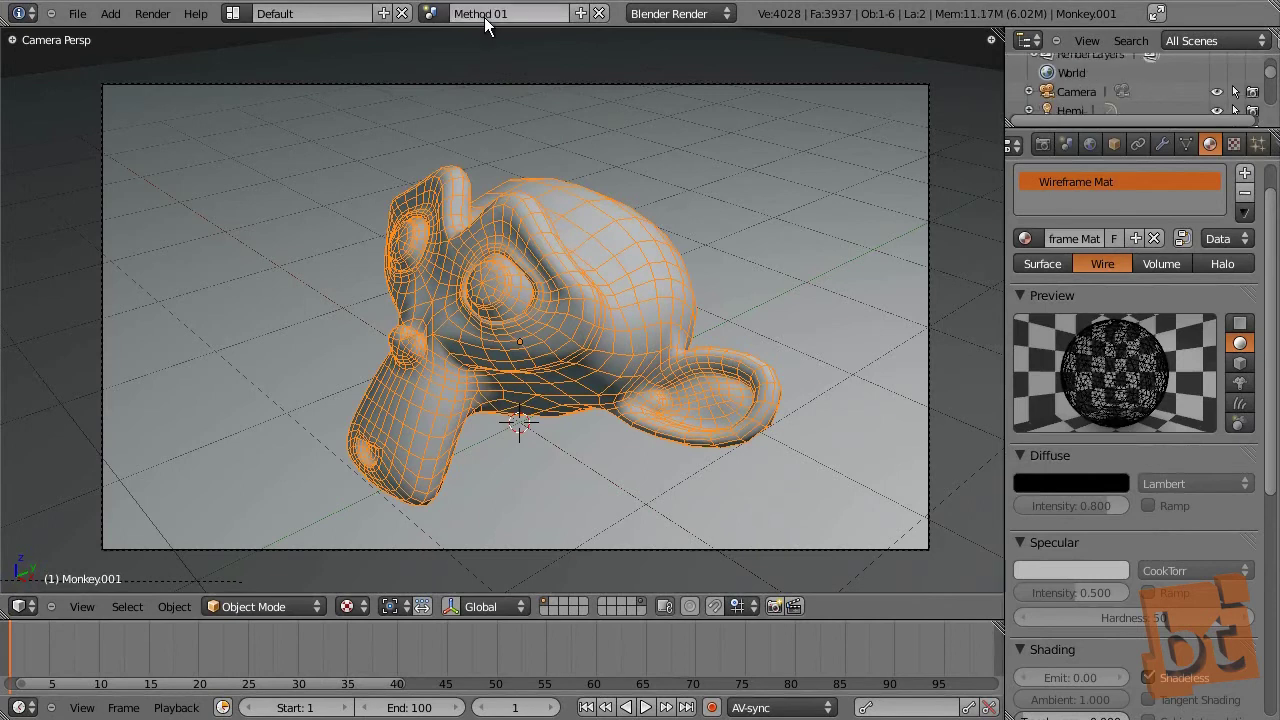
left_click(430, 13)
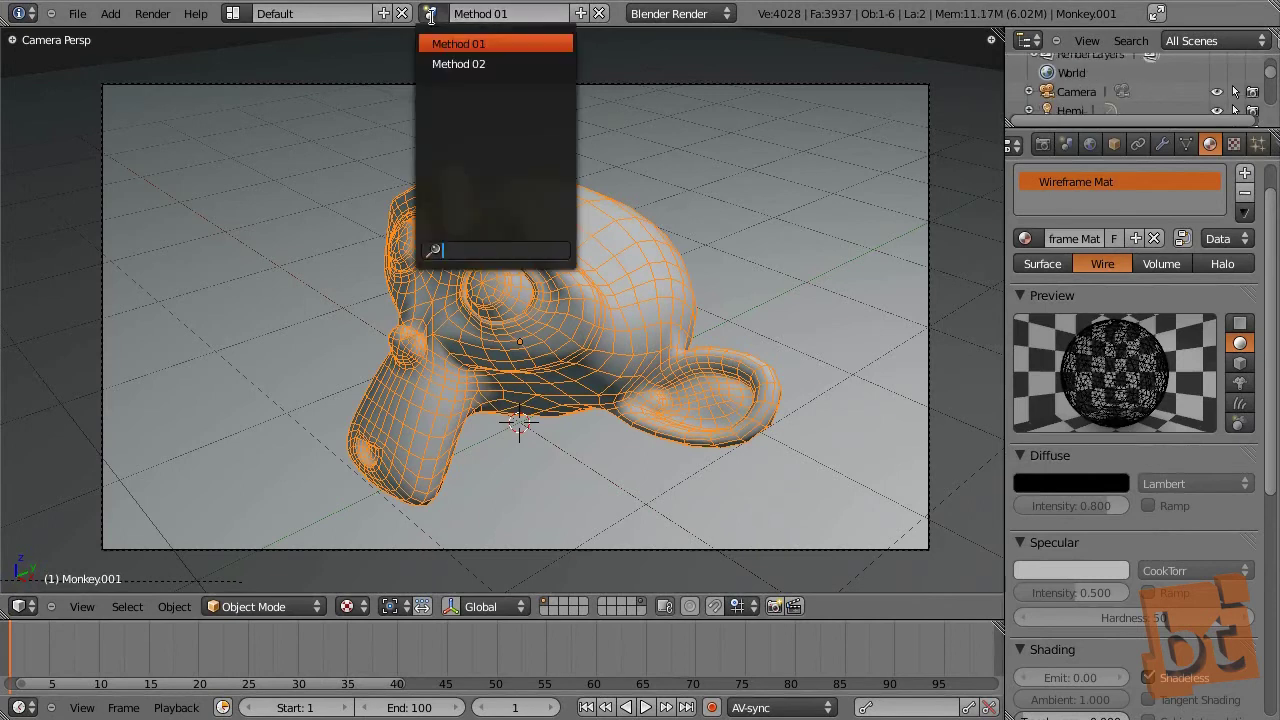
Step: In Method 02, delete the wireframe monkey copy
left_click(446, 64)
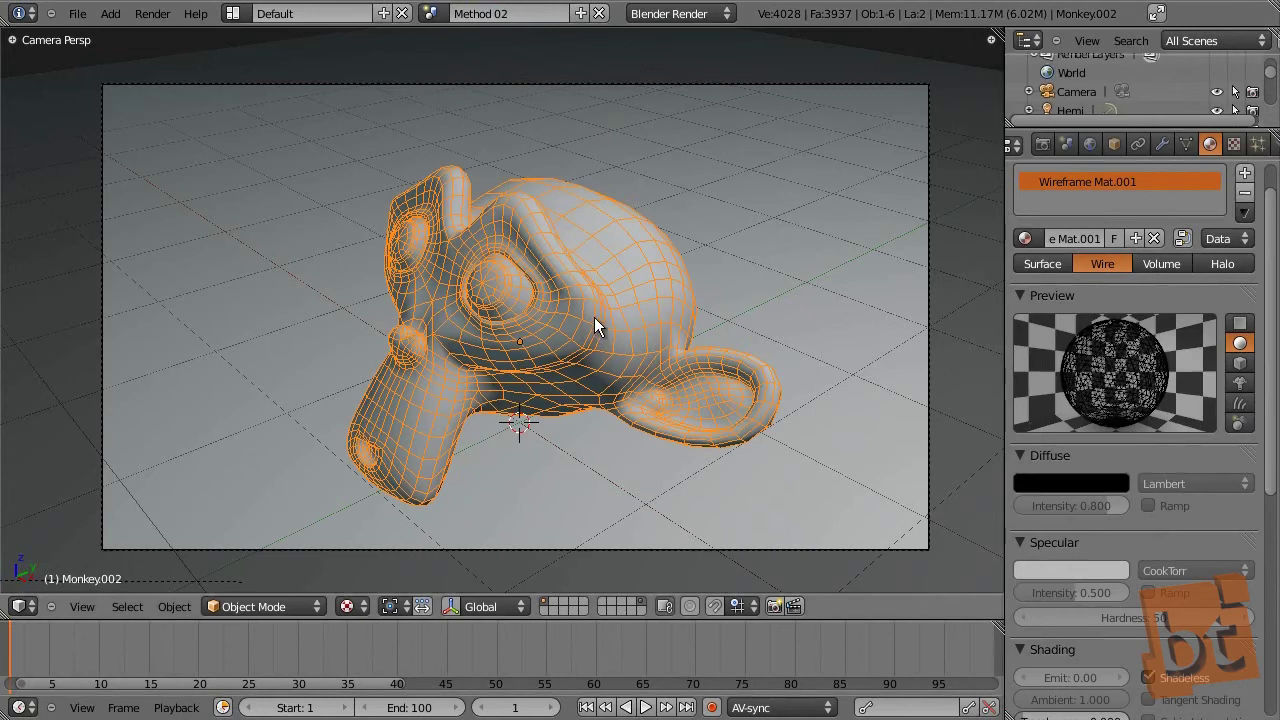
key("shift+d")
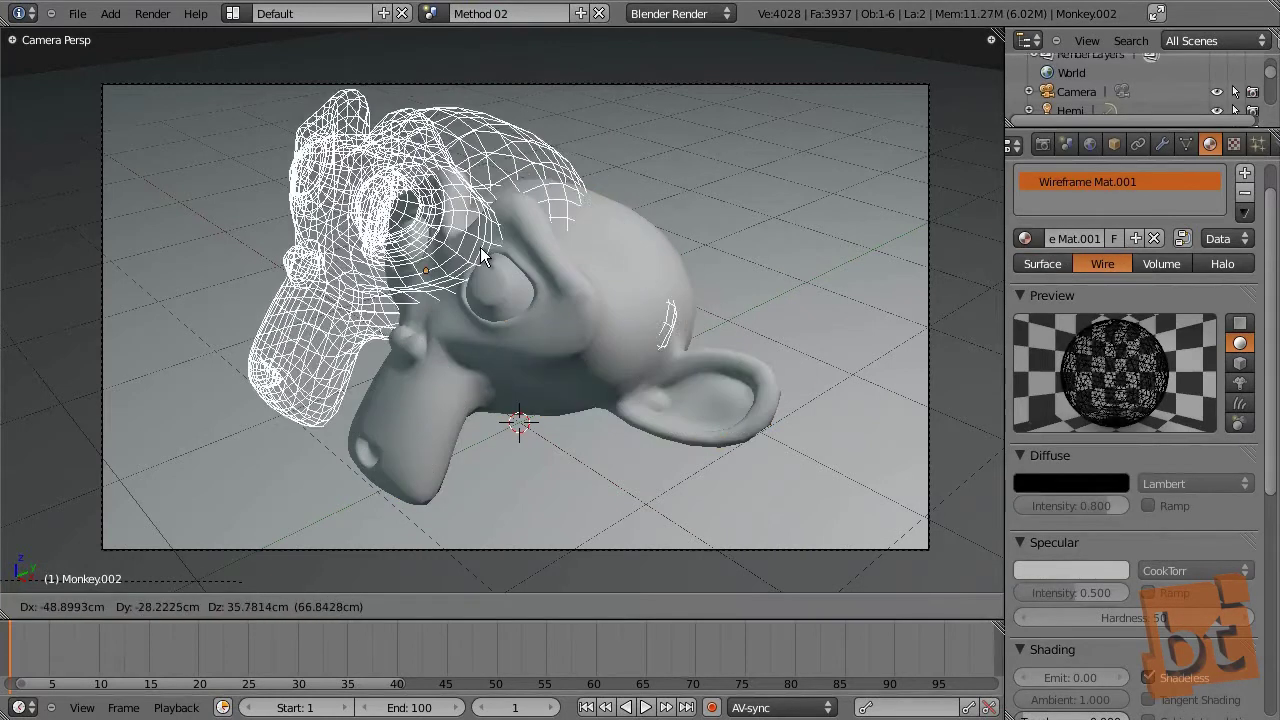
left_click(403, 279)
key("x")
left_click(403, 279)
Step: Duplicate the solid monkey in place and assign it the Wireframe Mat material
right_click(617, 278)
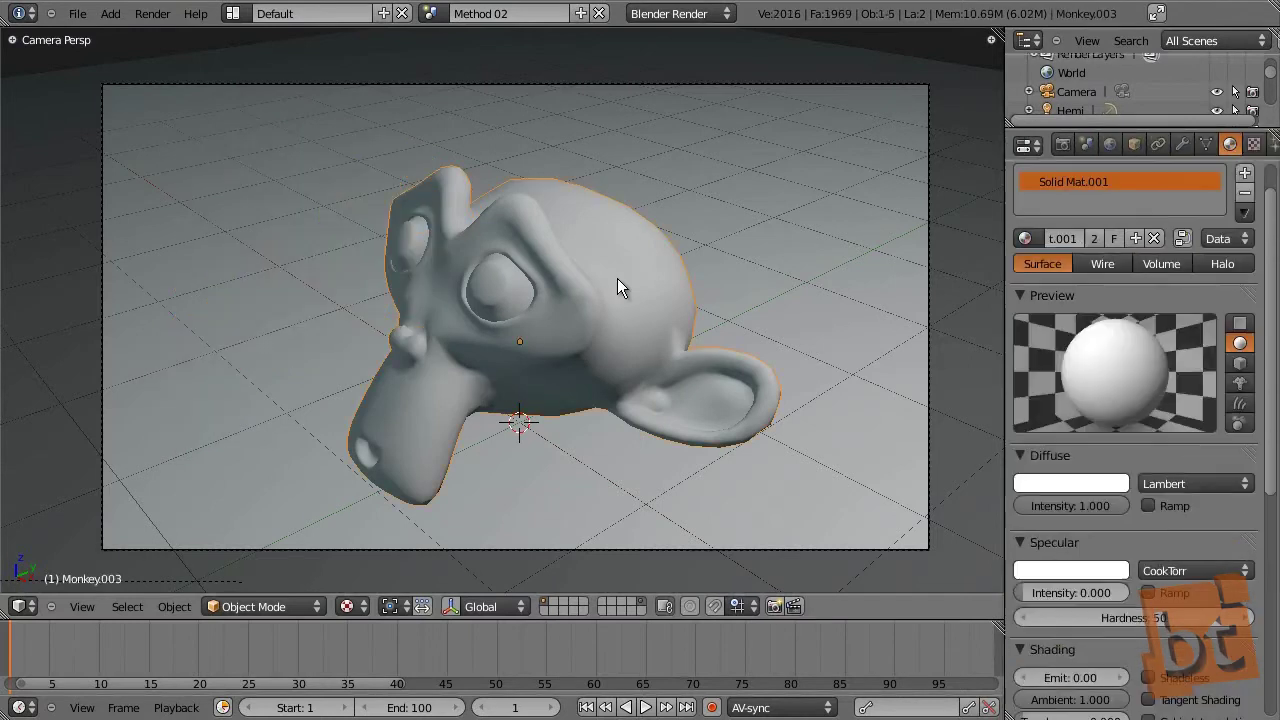
key("shift+d")
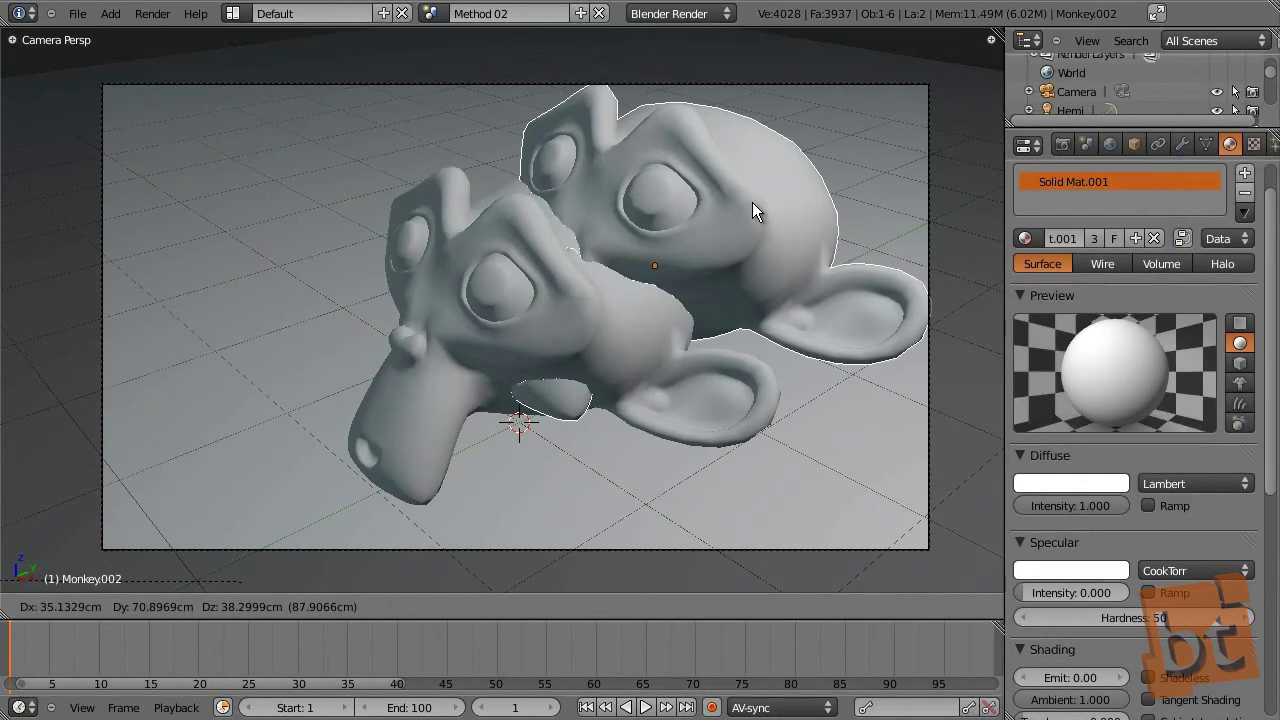
right_click(752, 202)
left_click(1031, 238)
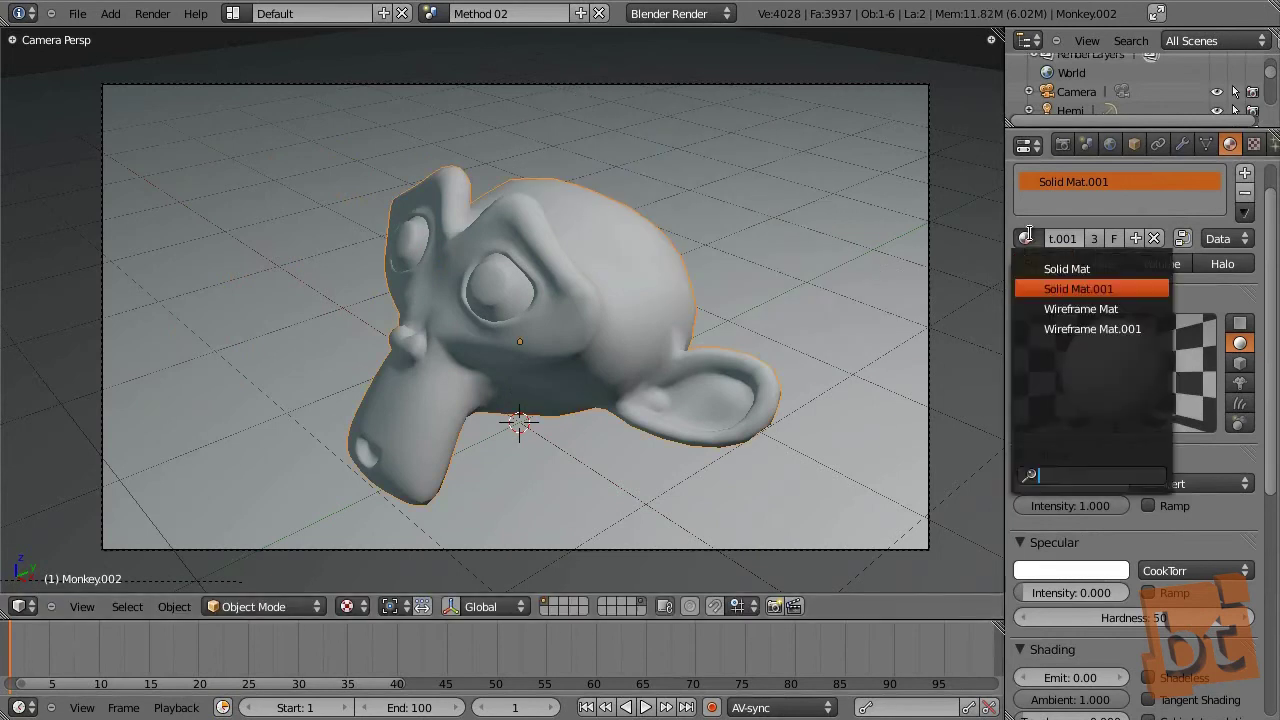
left_click(1078, 308)
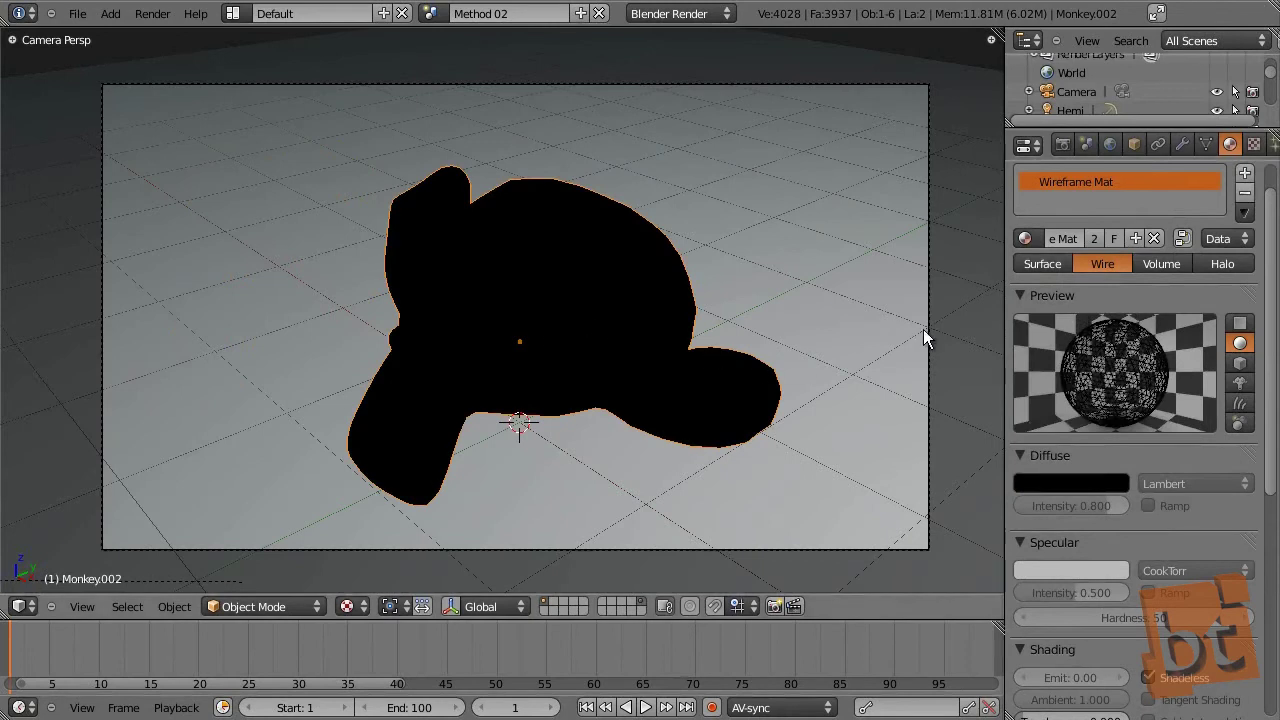
Step: Set the duplicate's viewport display type to Wire
left_click(1134, 144)
scroll(1101, 645, "down", 2)
left_click(1085, 569)
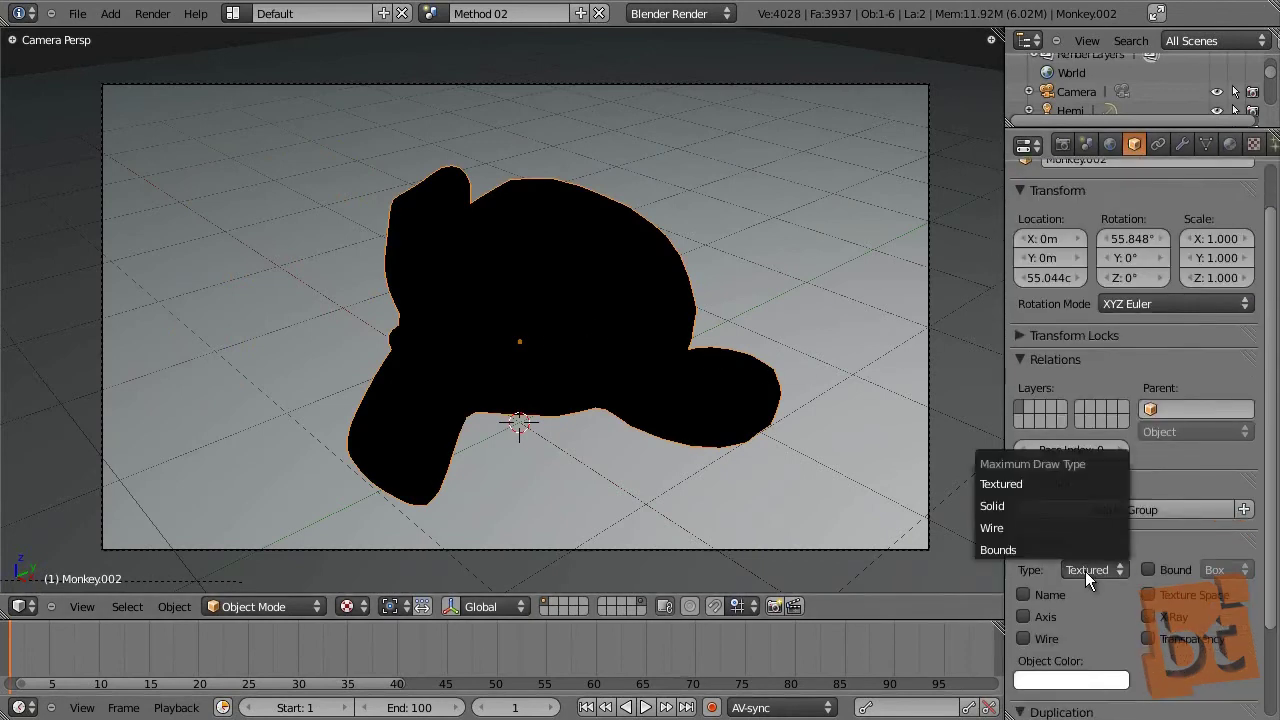
left_click(1039, 527)
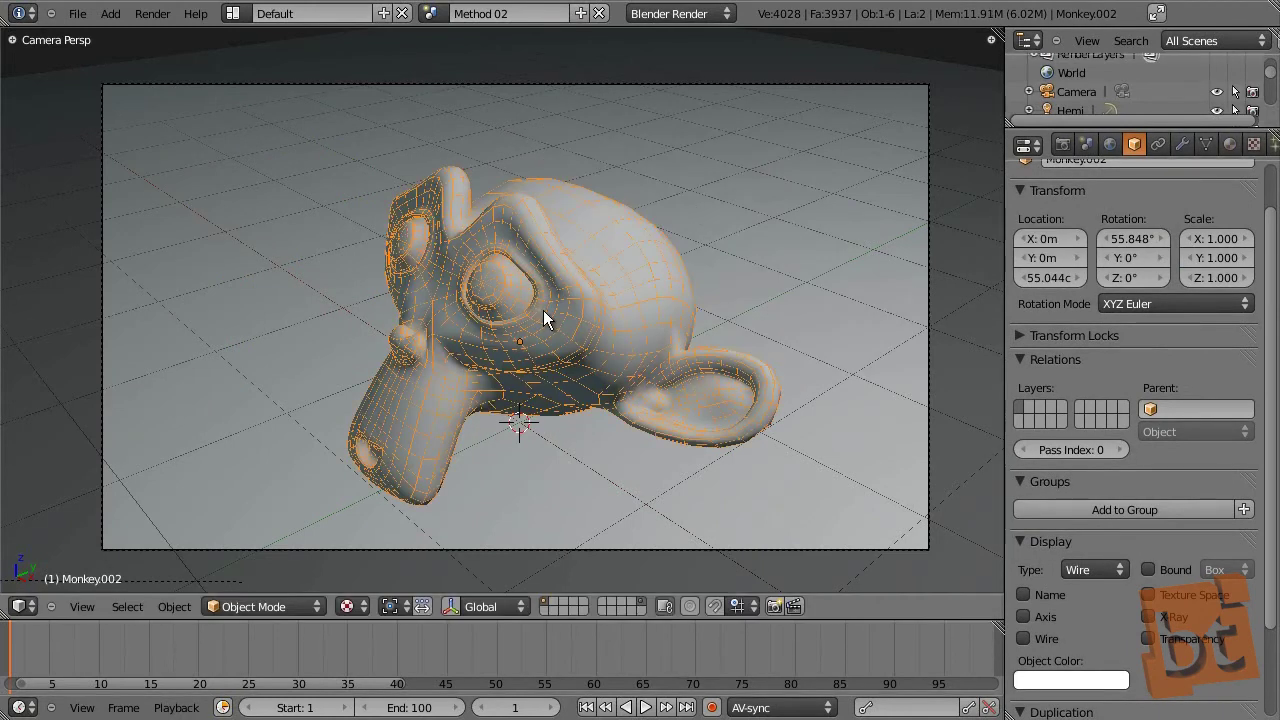
scroll(543, 310, "up", 5)
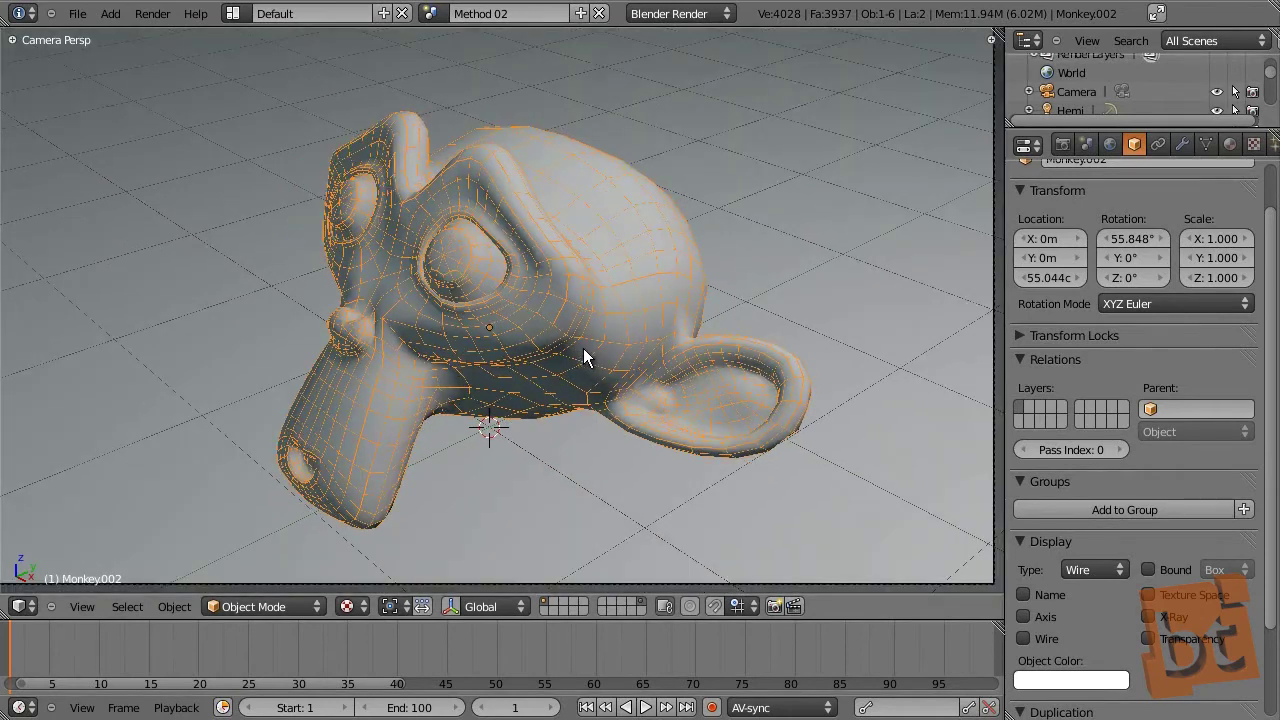
key("F12")
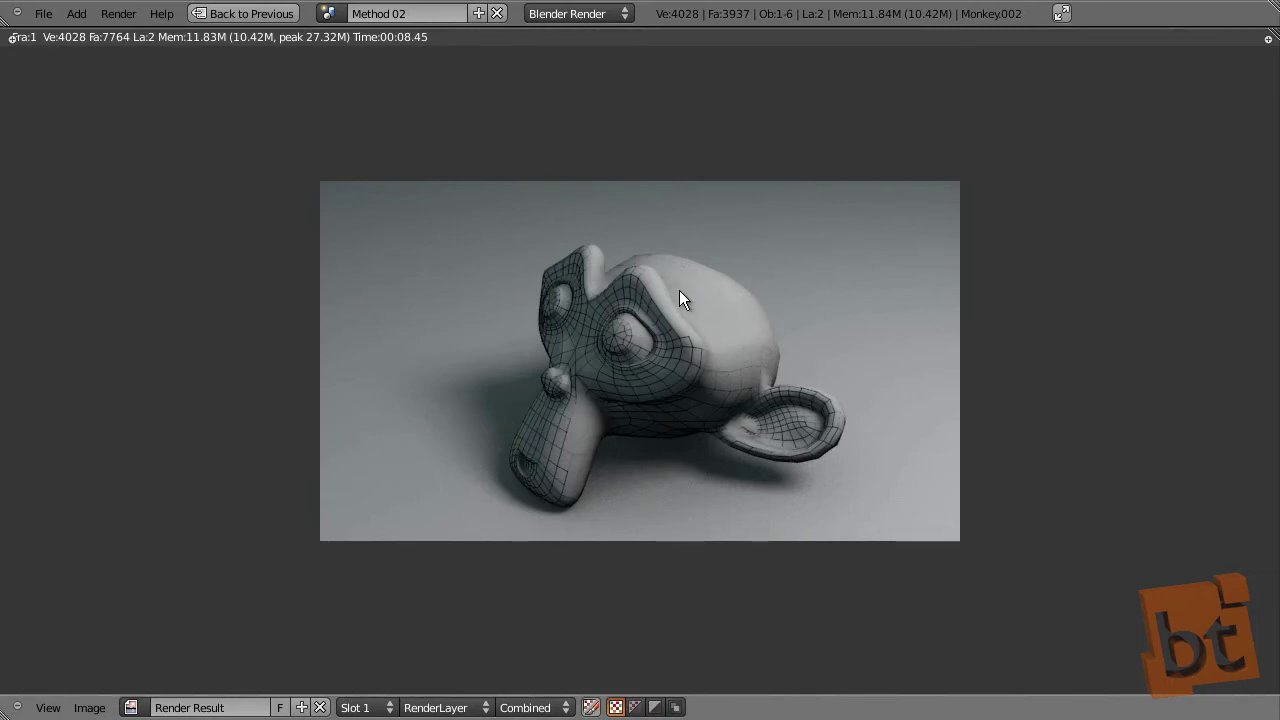
key("Escape")
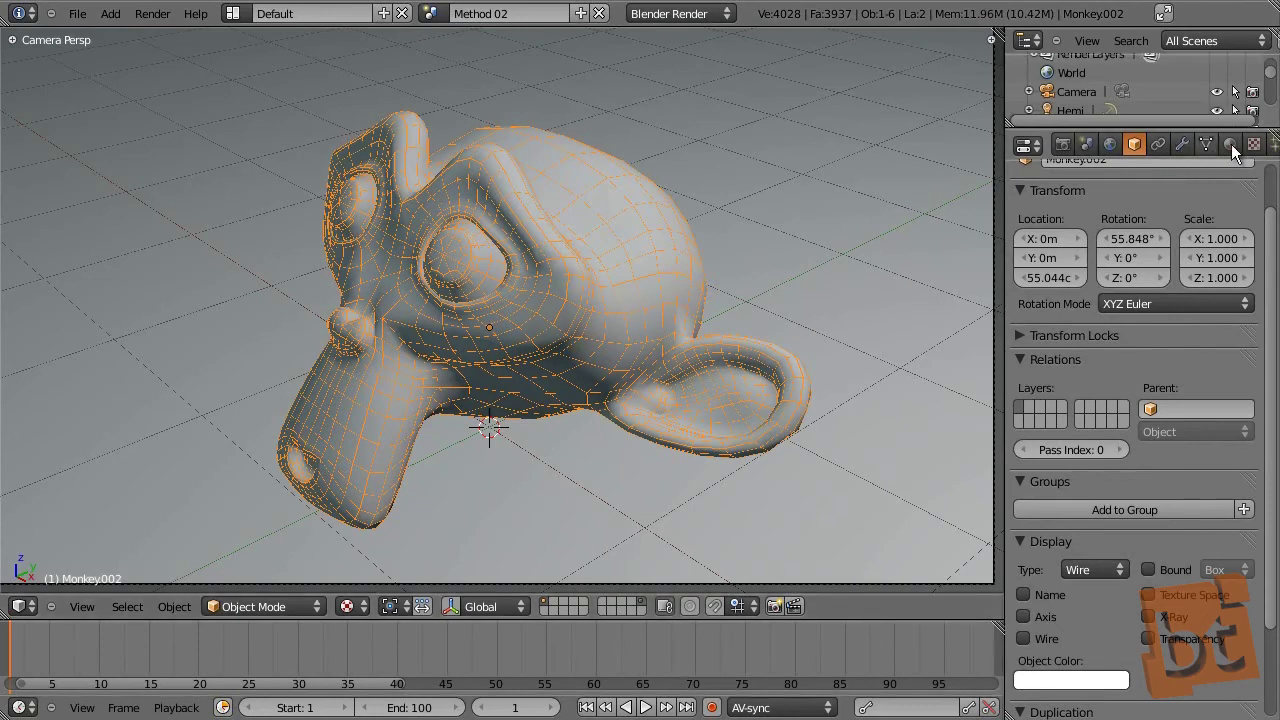
Step: Turn on transparency for the Wireframe Mat on the Method 02 monkey copy
scroll(1175, 150, "down", 2)
left_click(1186, 143)
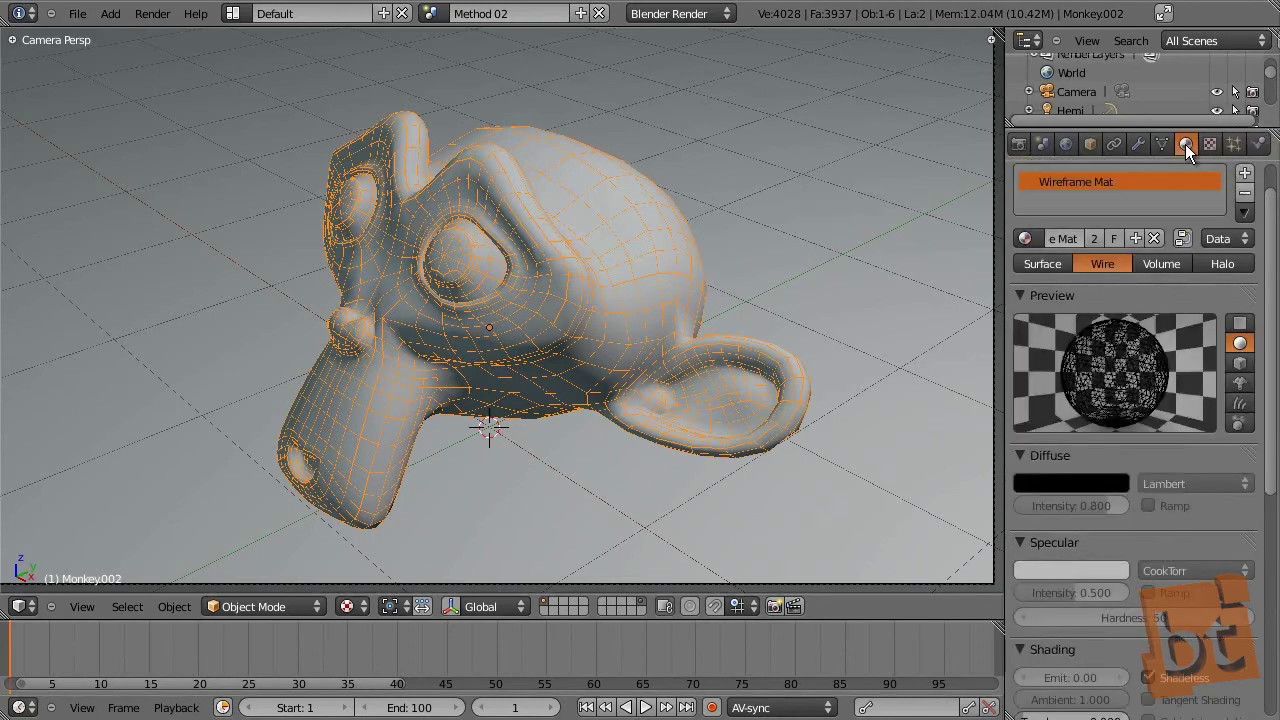
scroll(1140, 403, "down", 2)
scroll(1140, 403, "down", 3)
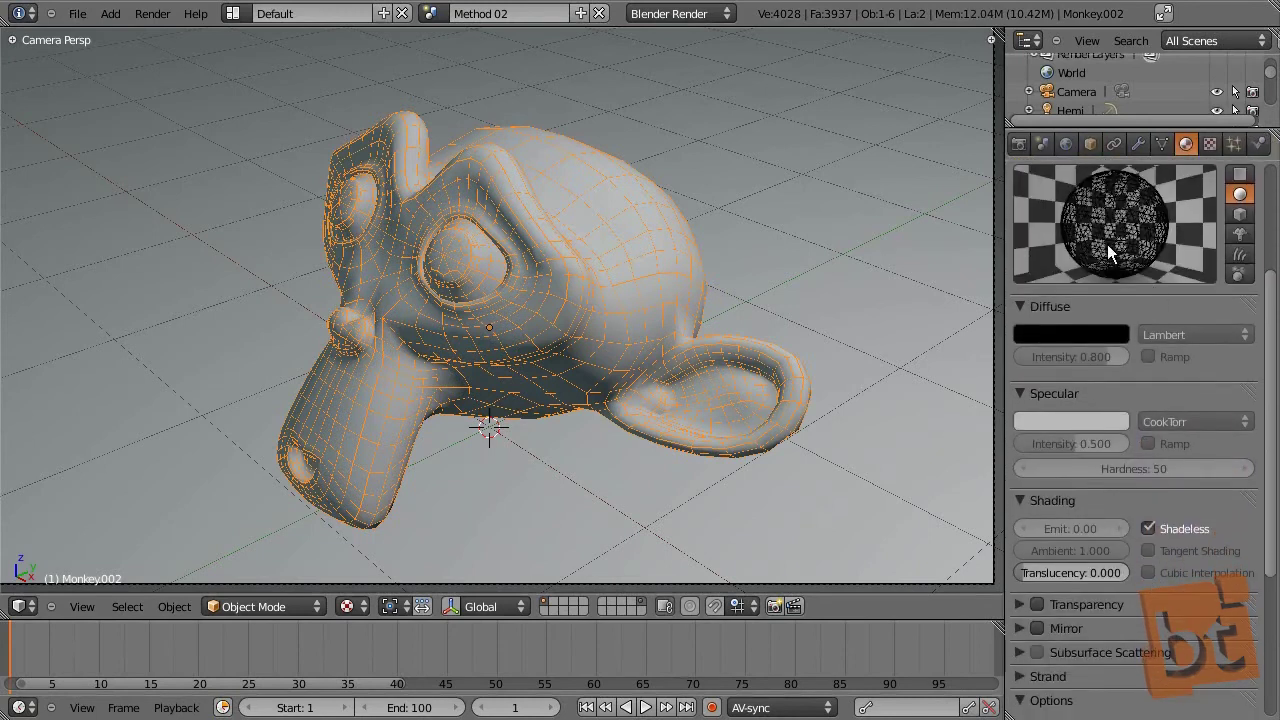
scroll(1102, 504, "down", 4)
left_click(1037, 466)
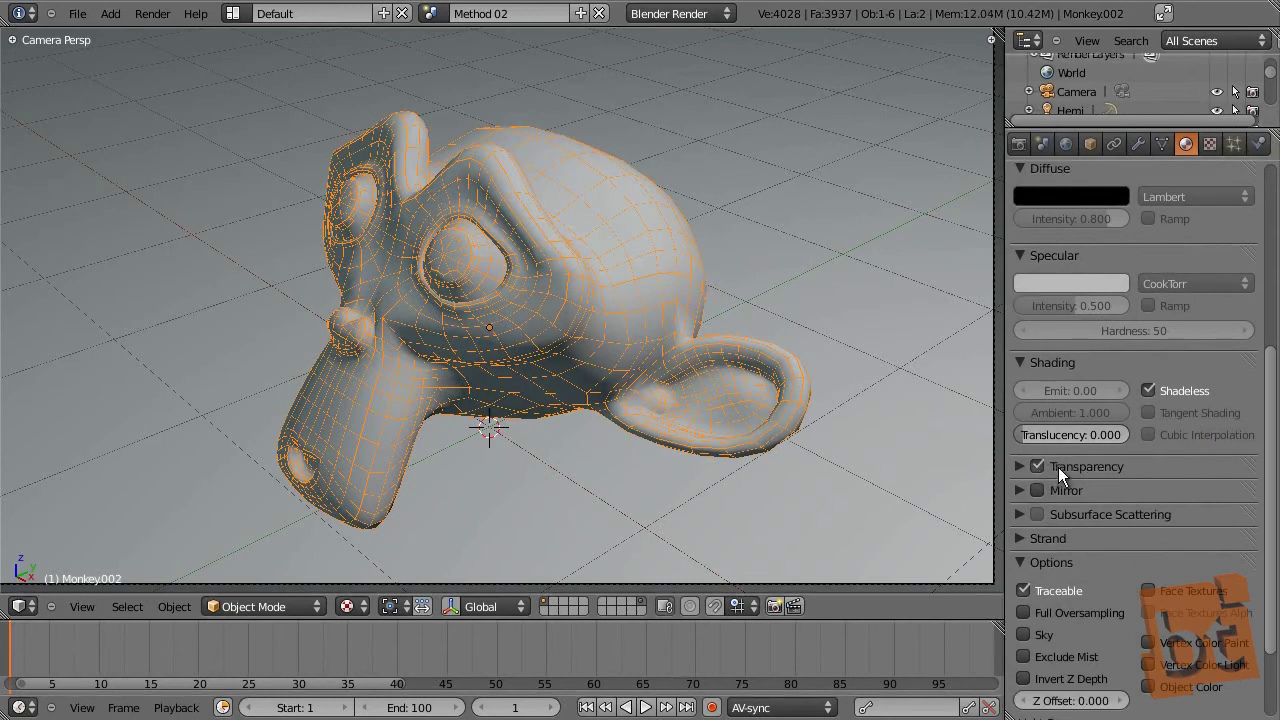
left_click(1022, 467)
left_click(1022, 467)
scroll(1040, 430, "down", 3)
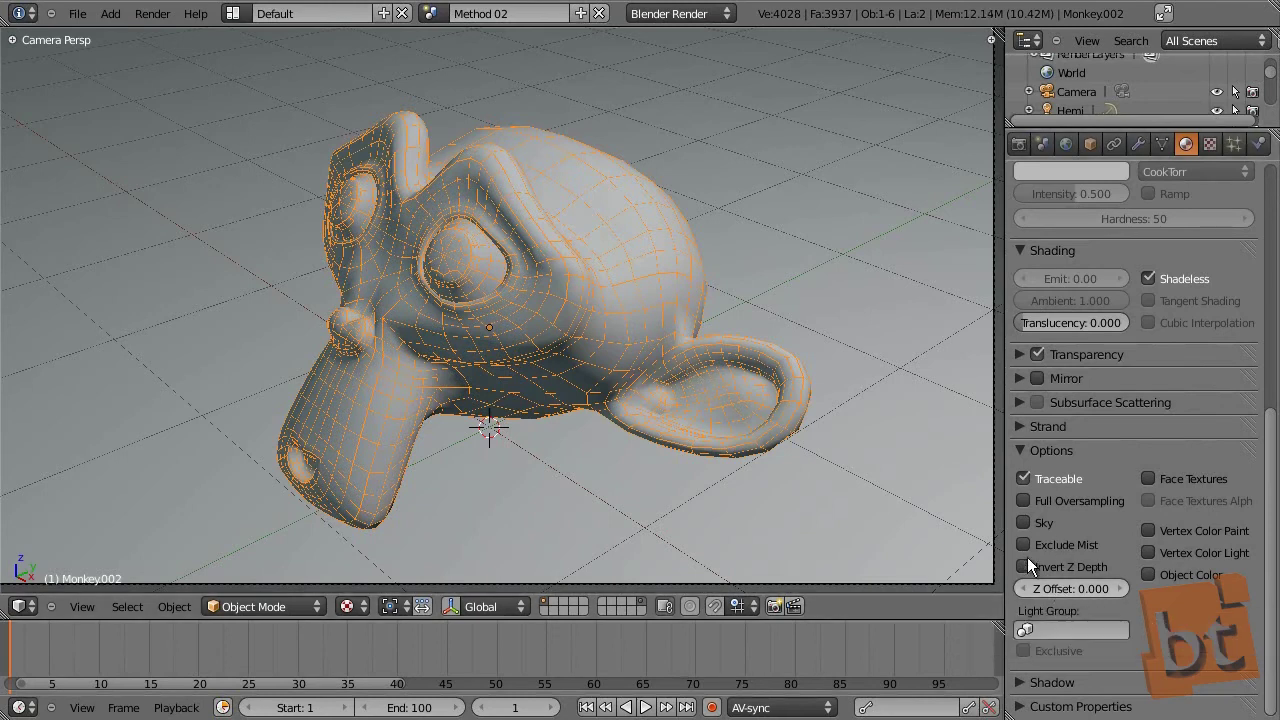
Step: Orbit and zoom out until the monkey, camera and lamp are all visible
middle_click_drag(714, 421, 613, 368)
scroll(643, 377, "down", 4)
middle_click_drag(366, 284, 686, 410)
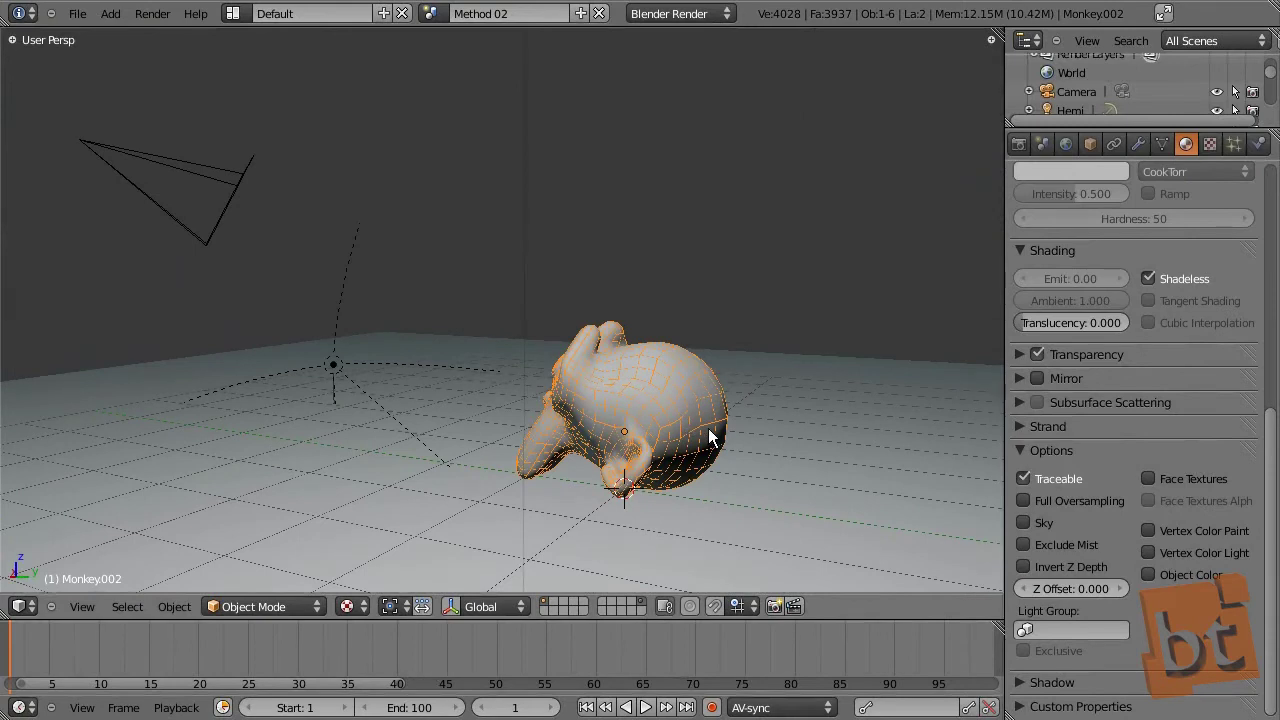
Step: Set the Wireframe Mat's Z Offset to 1 and render to check the wire lines
key("shift+d")
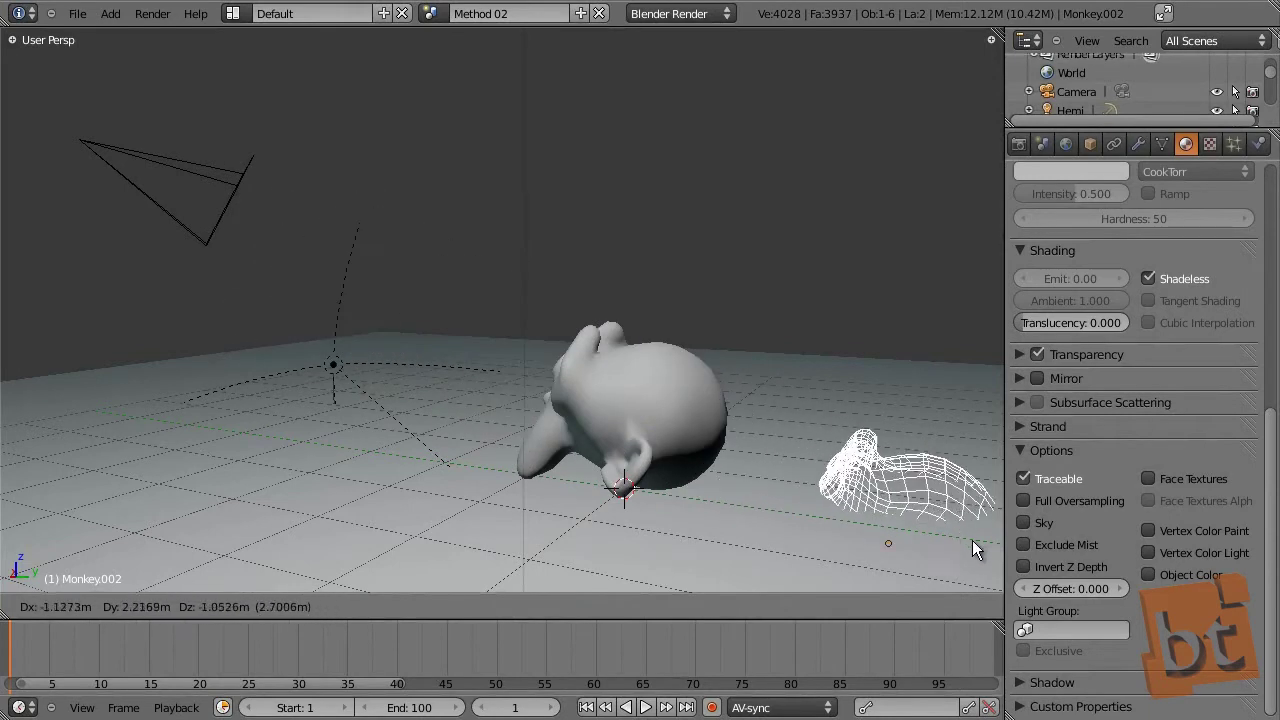
key("Escape")
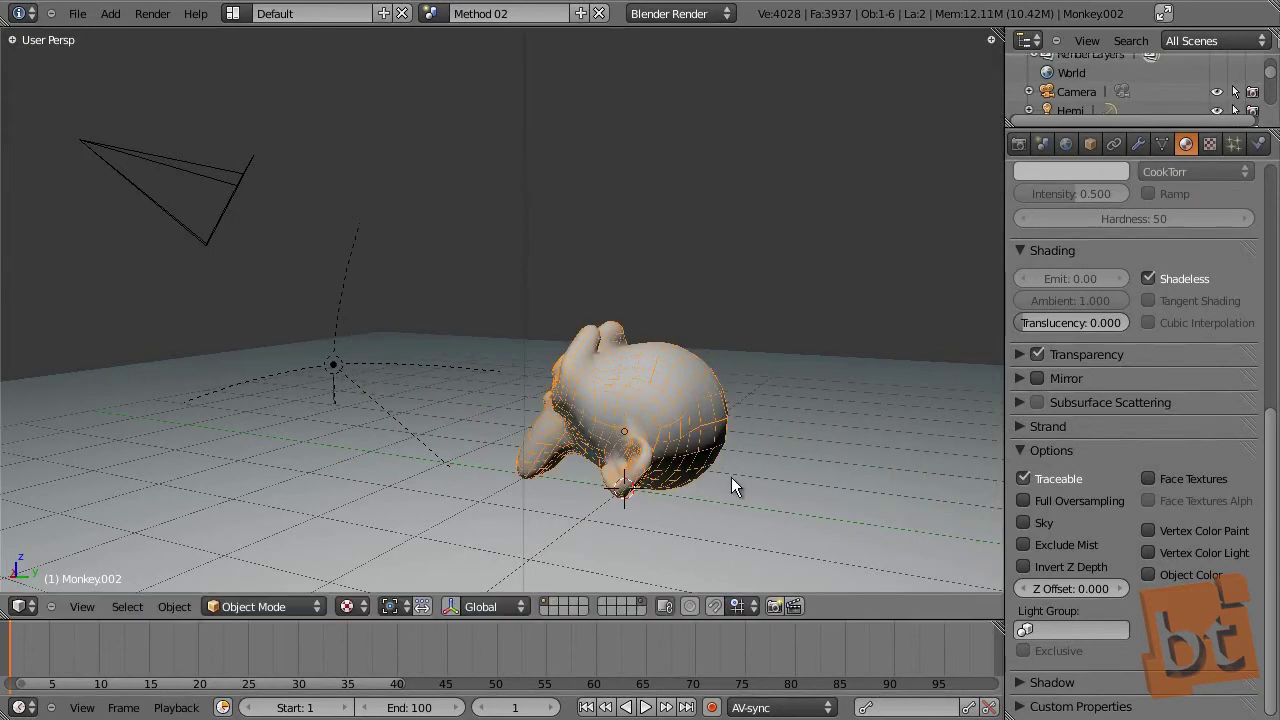
left_click(1086, 588)
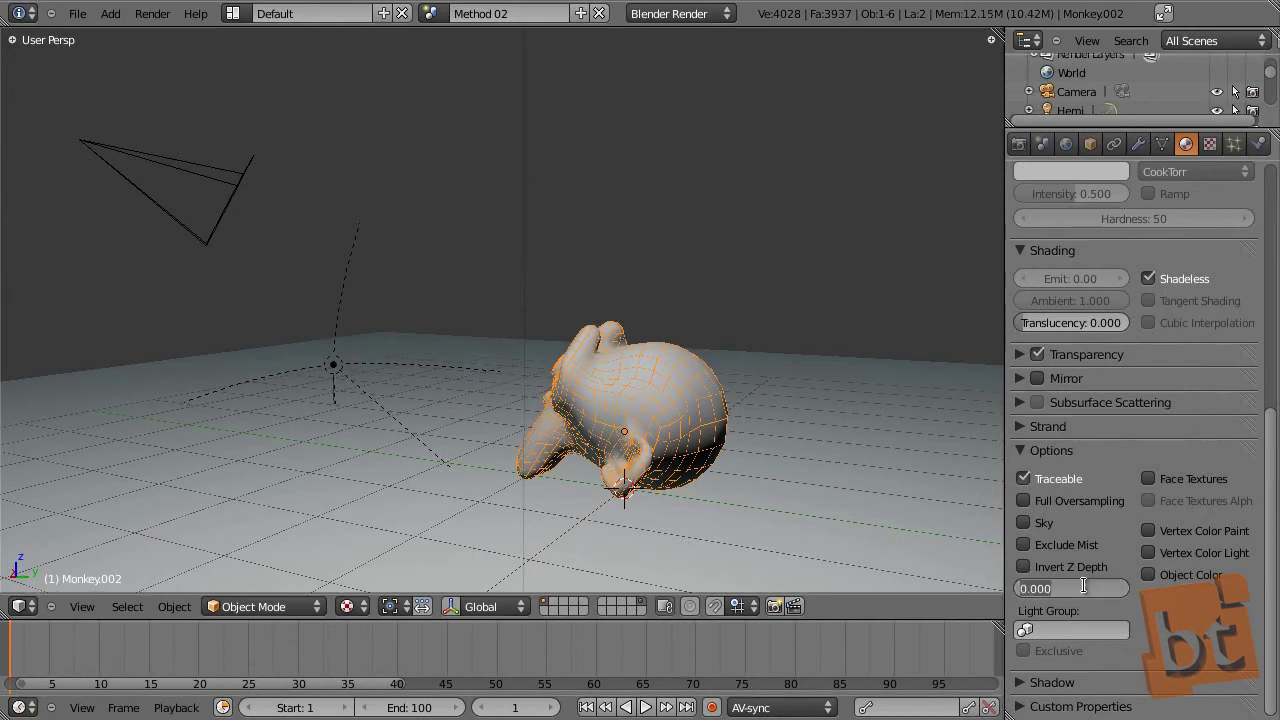
type("1")
key("Return")
key("F12")
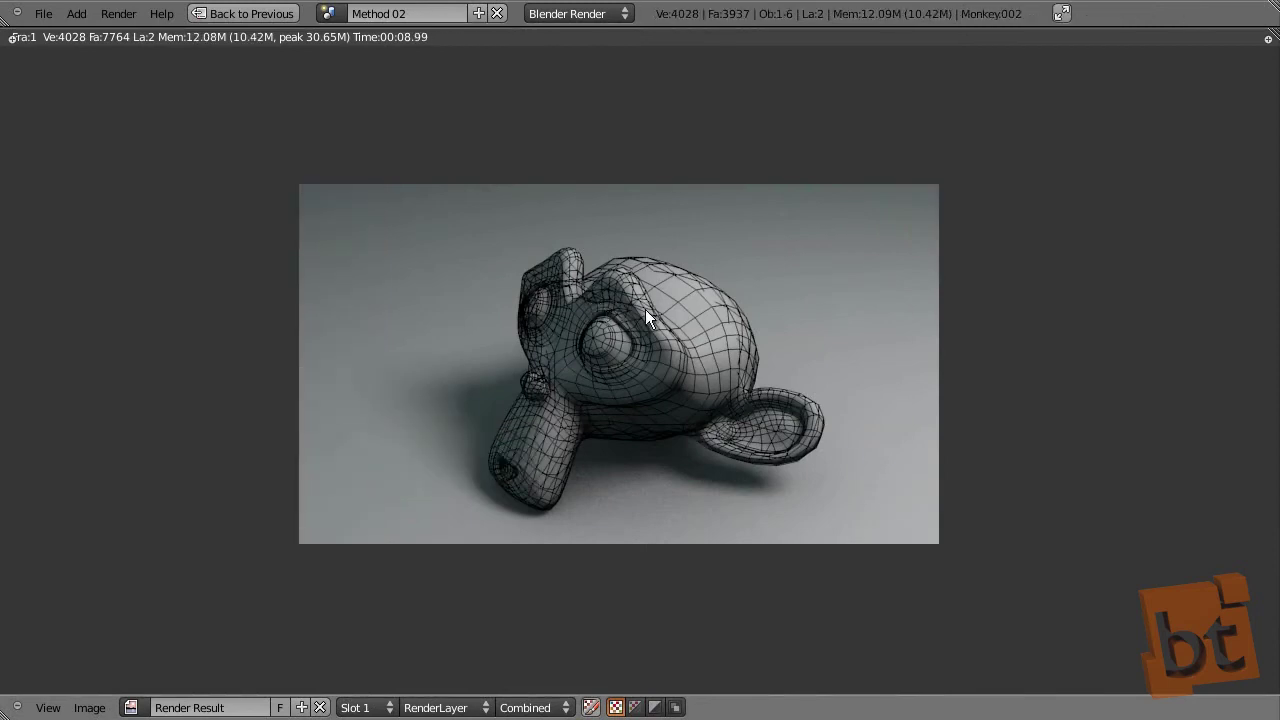
Step: Close the render, test-move the wireframe shell in camera view, then undo back onto Suzanne
key("Escape")
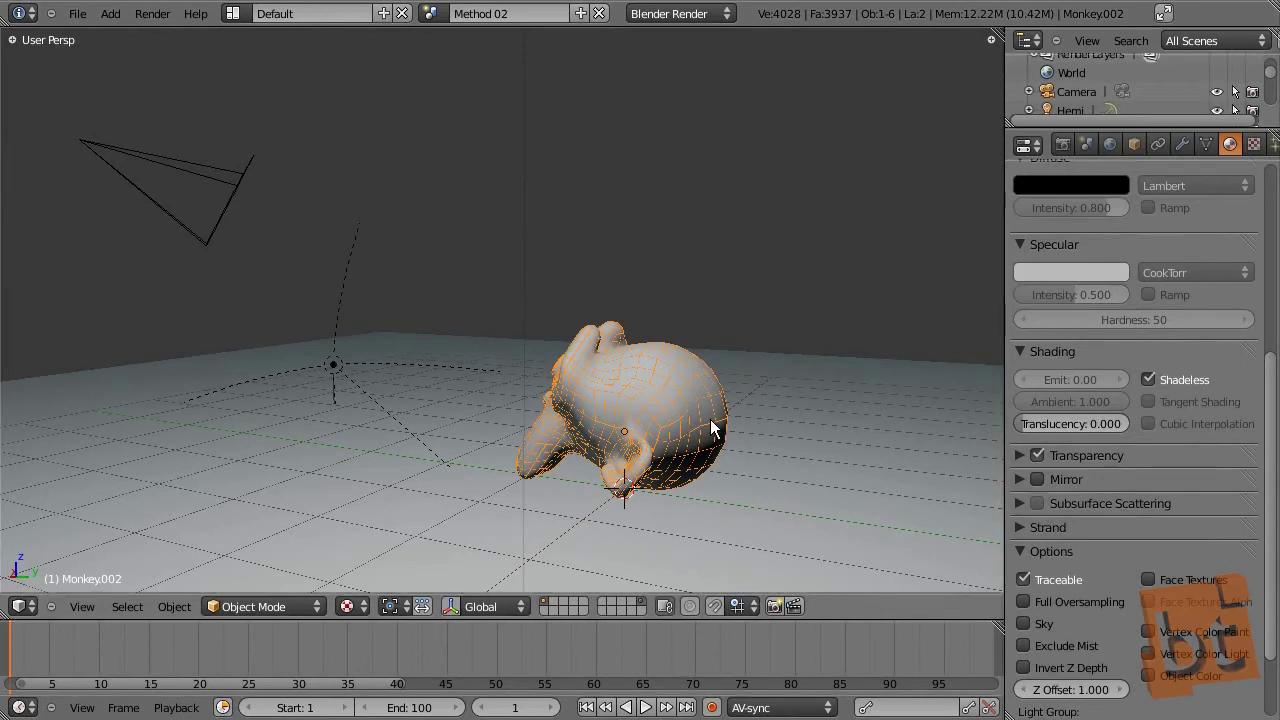
key("g")
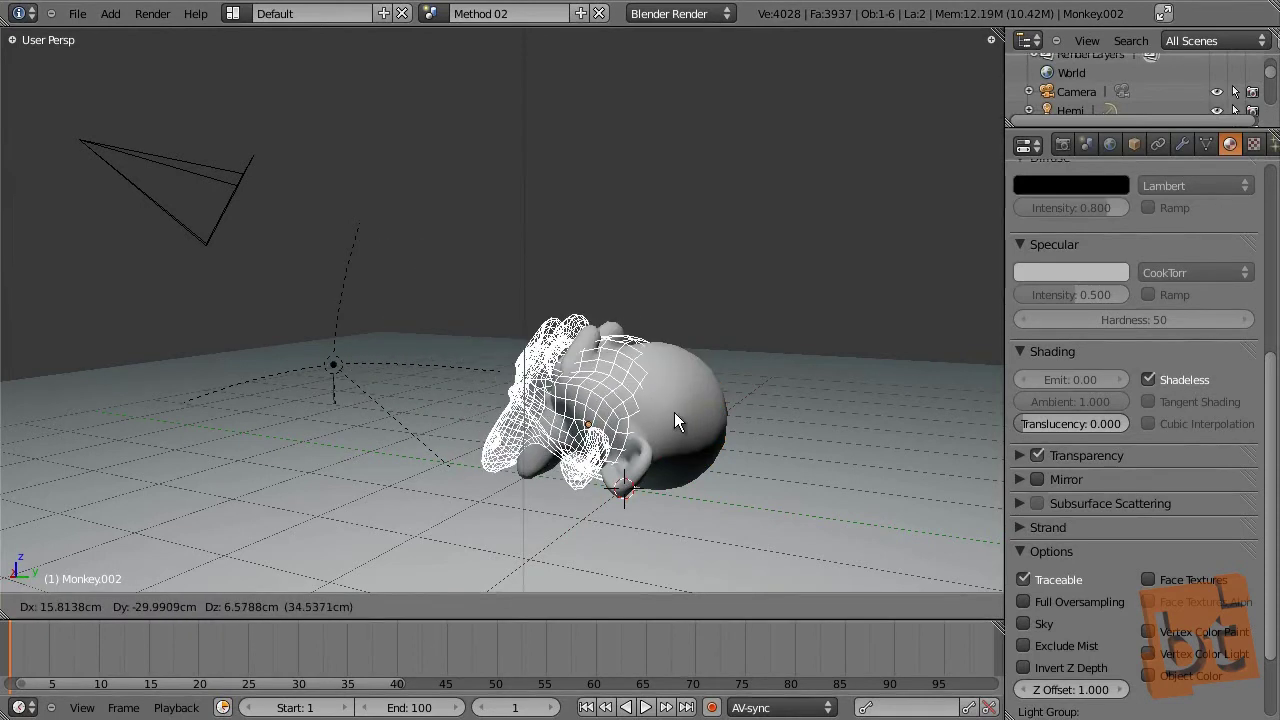
left_click(674, 410)
key("KP_Decimal")
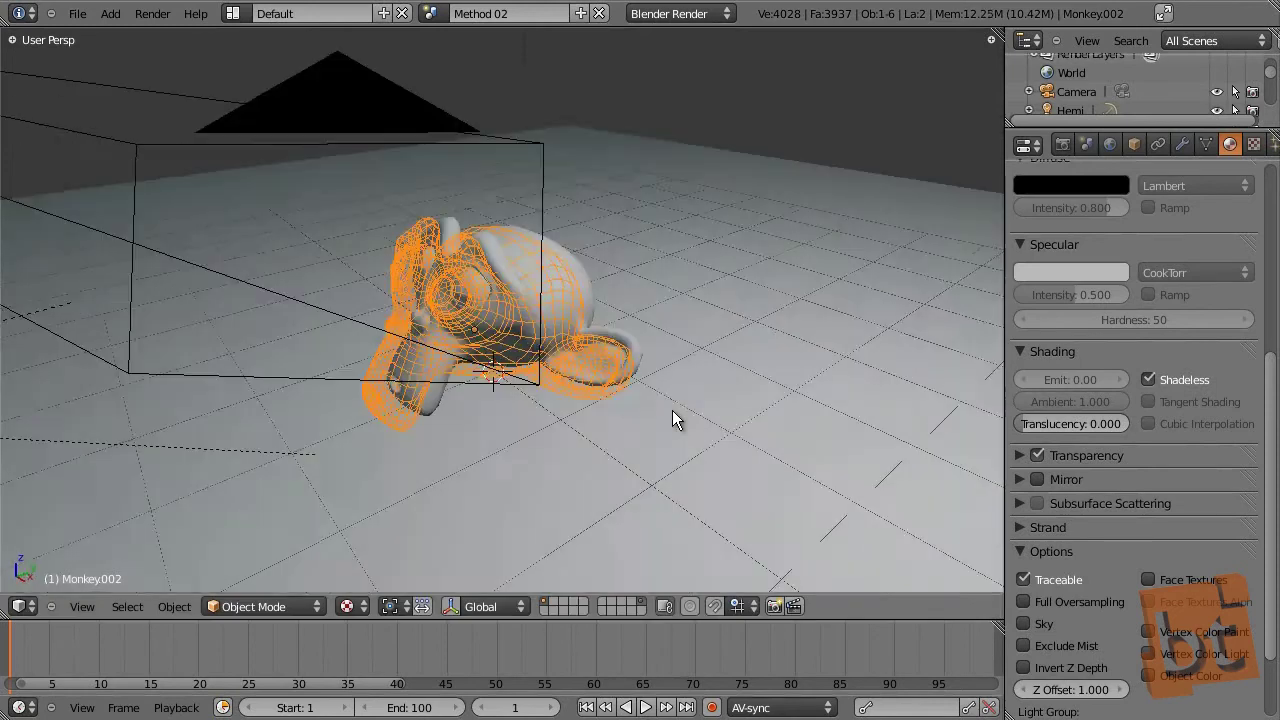
key("KP_0")
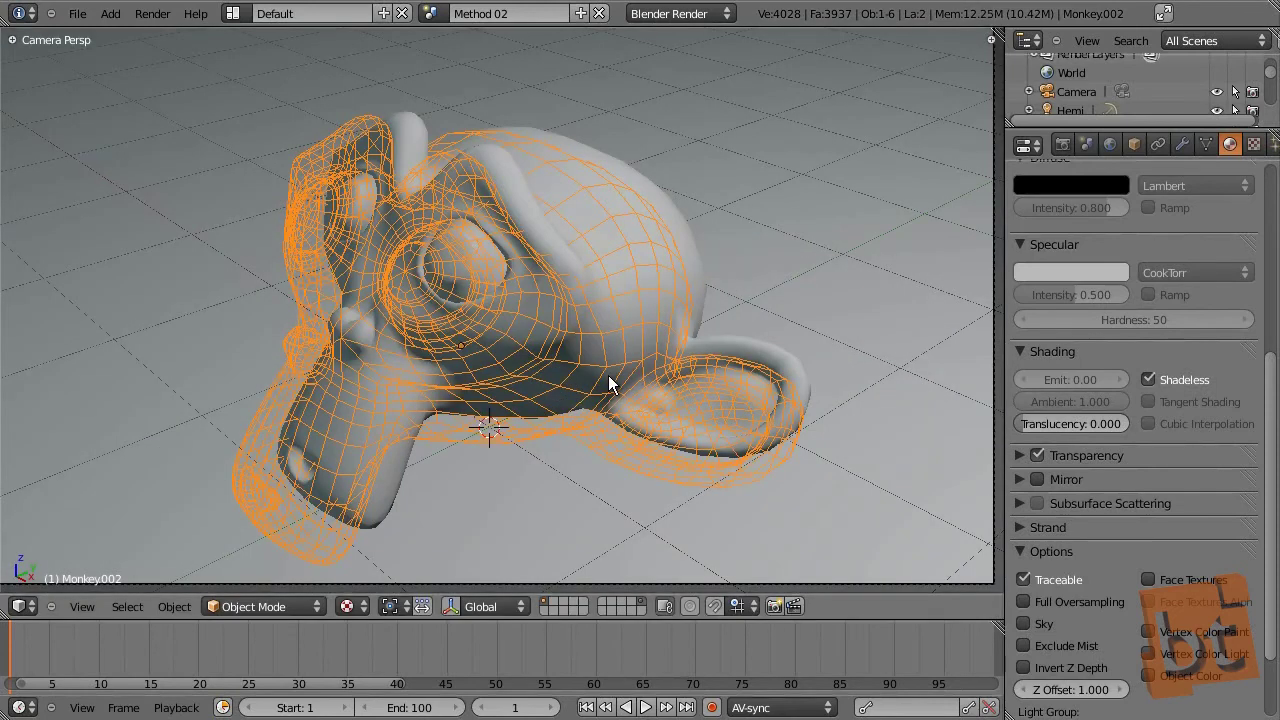
key("g")
left_click(643, 377)
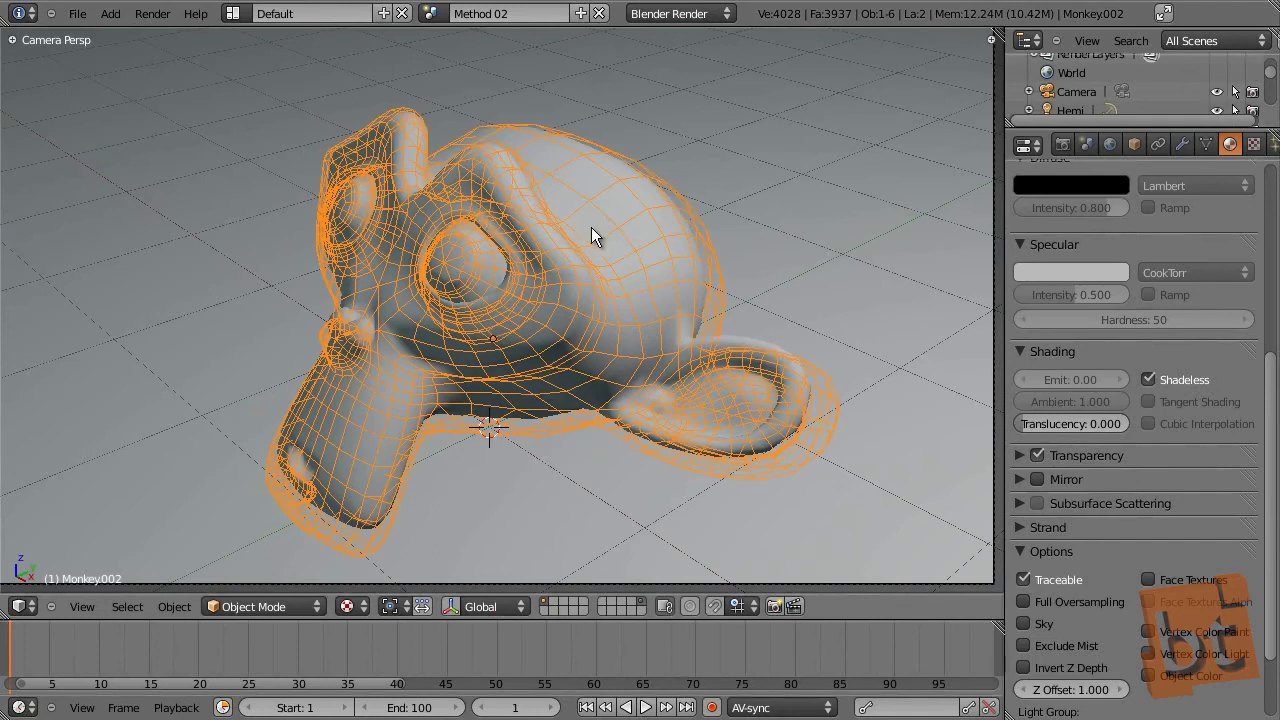
key("ctrl+z")
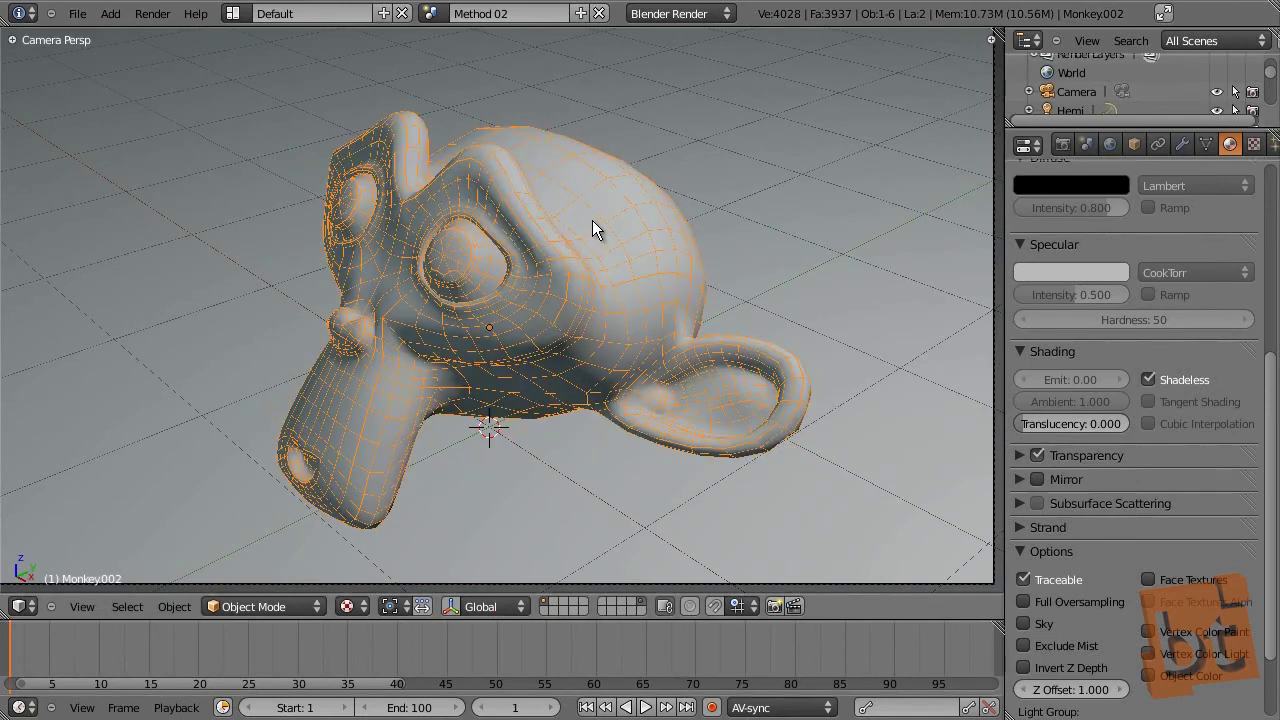
Step: Lower the wireframe Z Offset to 0.1 and test-render the result
left_click(1074, 690)
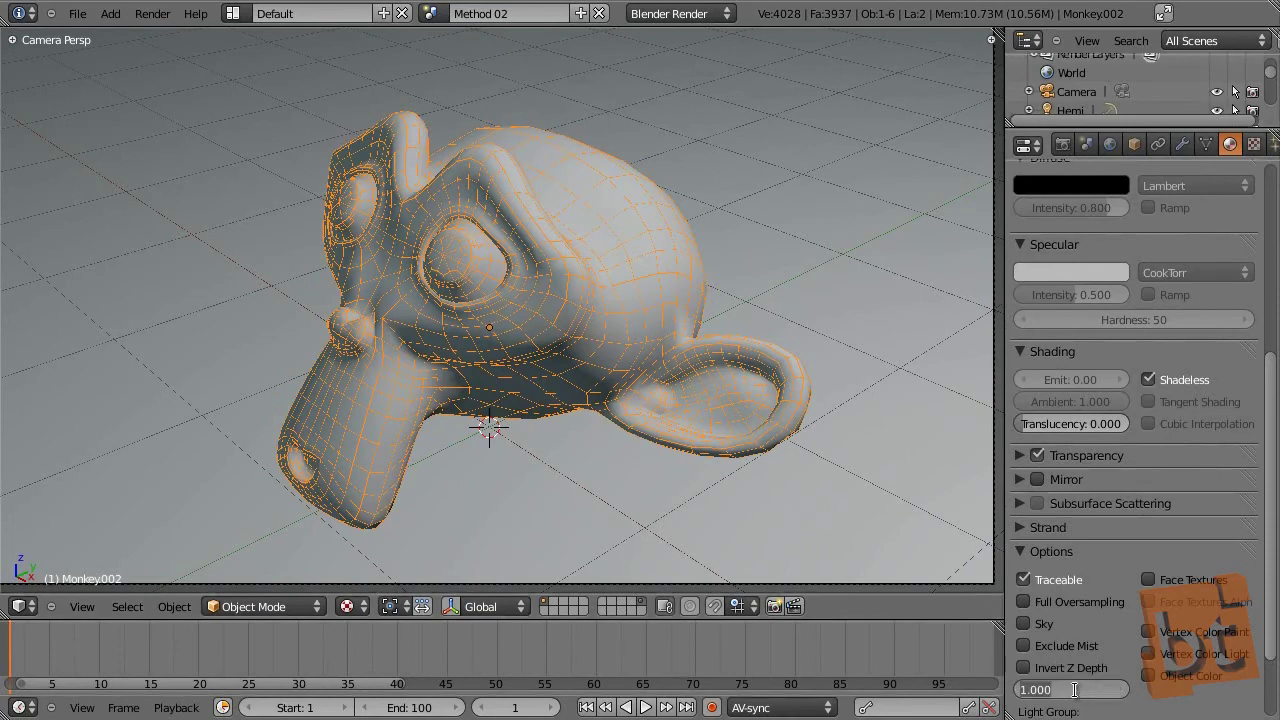
type("0.1")
key("Return")
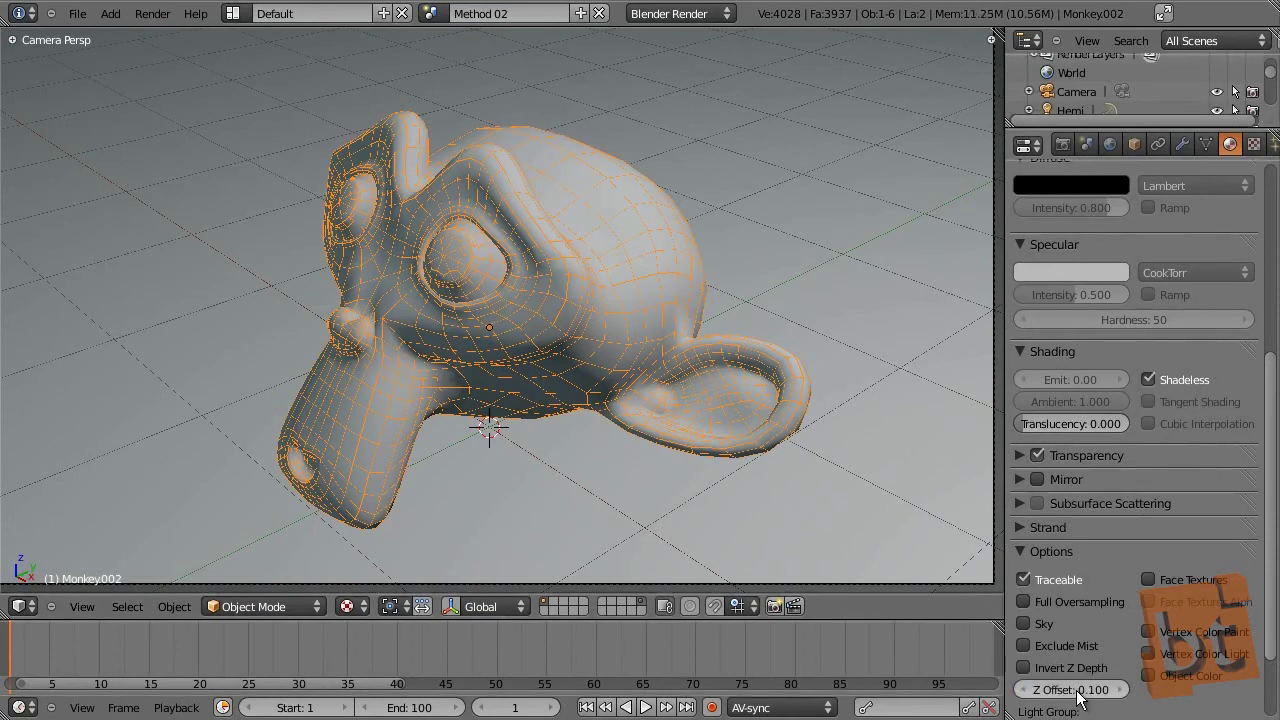
key("F12")
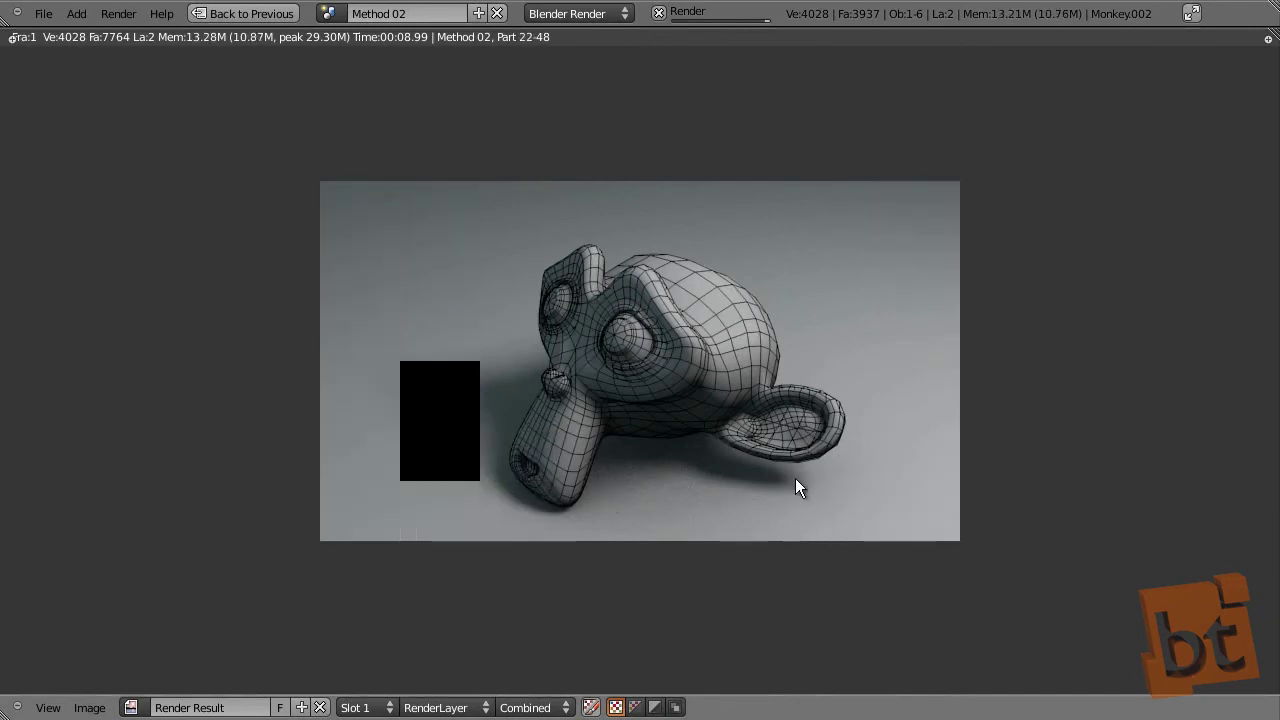
scroll(819, 479, "up", 1)
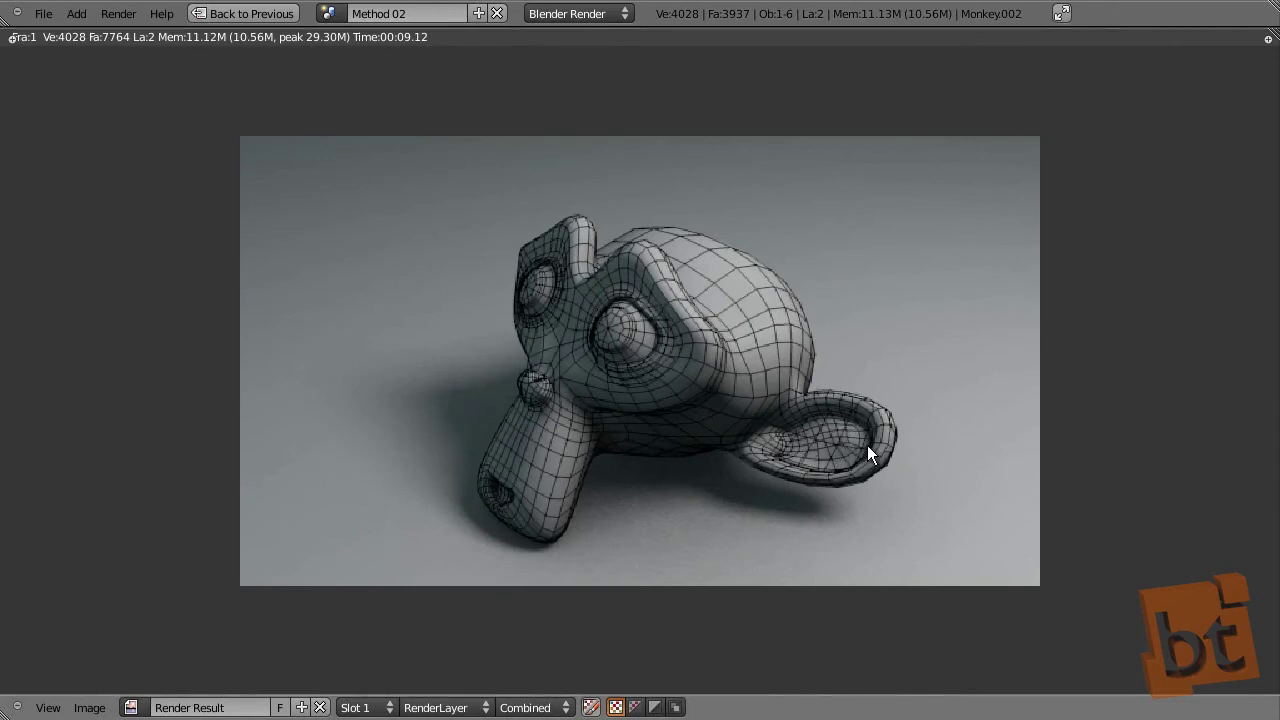
key("Escape")
Step: Reduce the Z Offset to 0.05 and test-render again
left_click(1075, 689)
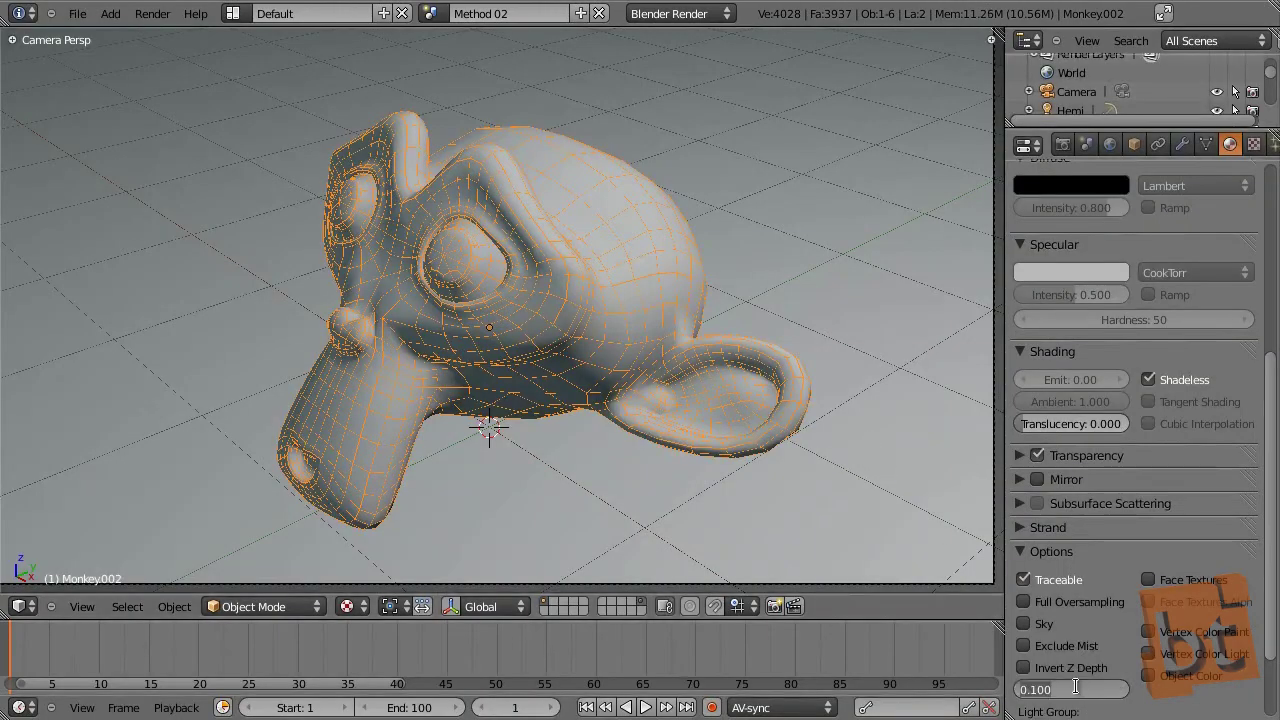
type("0.05")
key("Return")
key("F12")
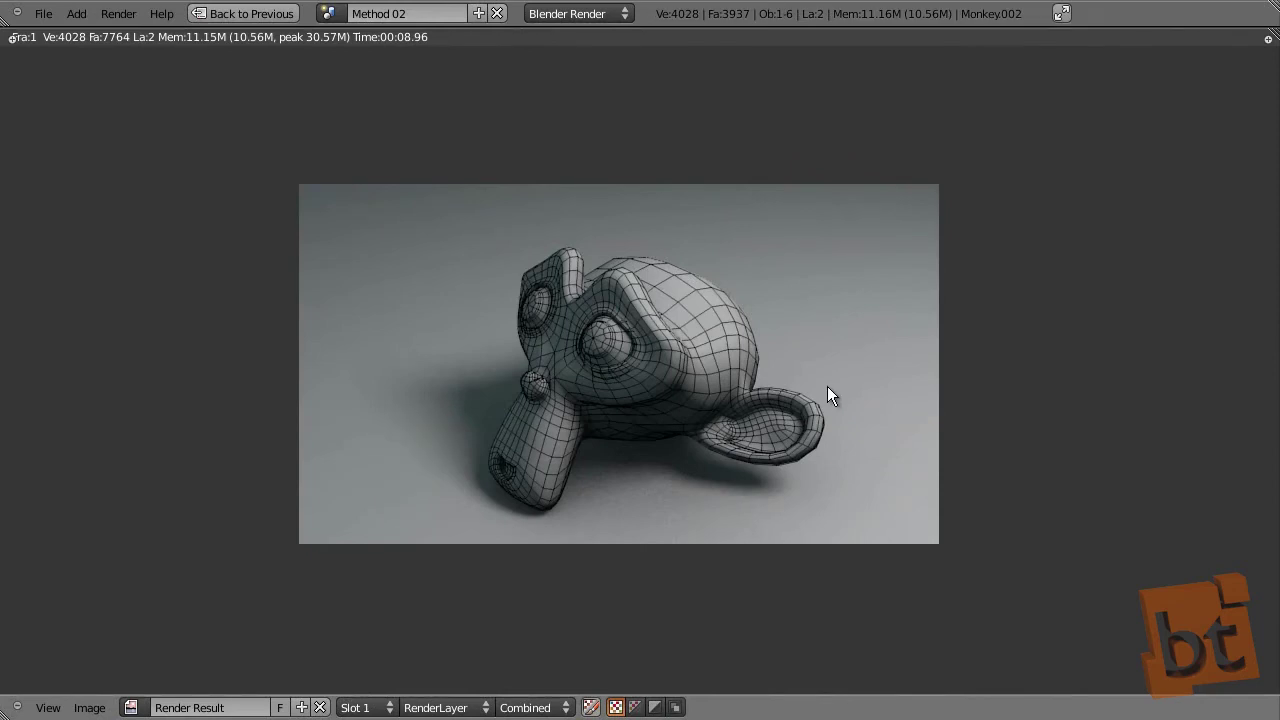
key("Escape")
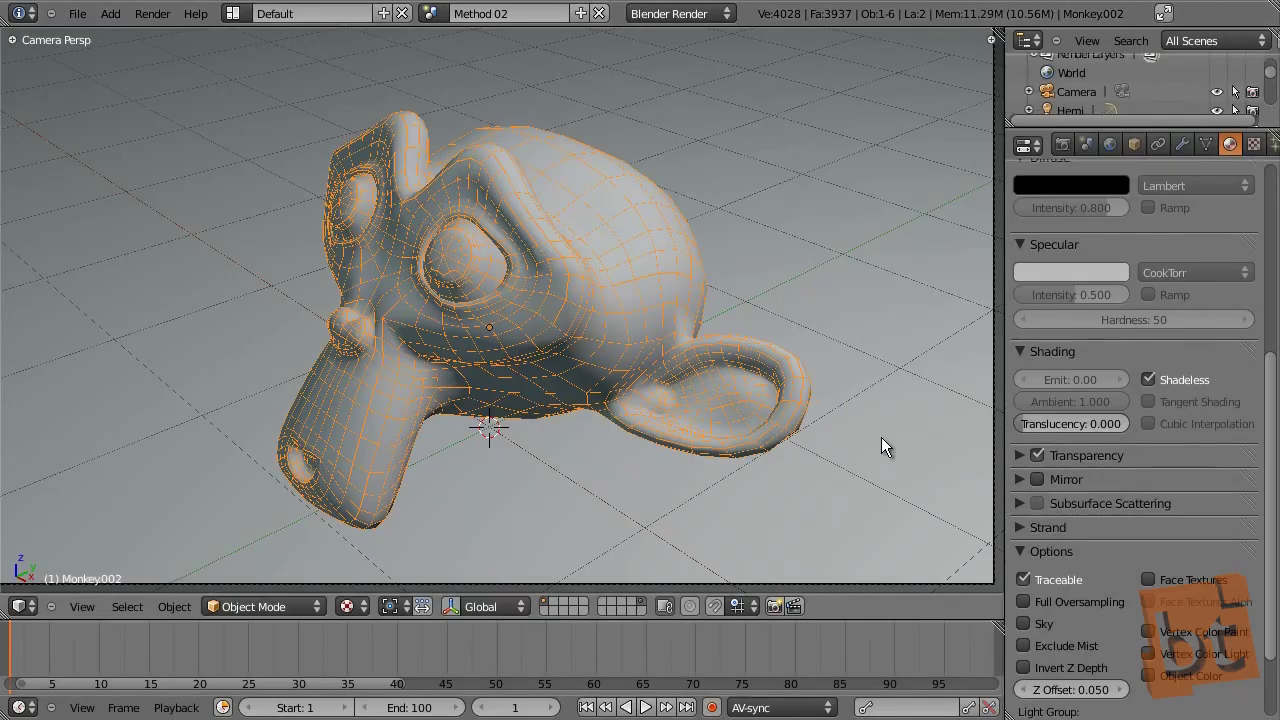
Step: Settle the Z Offset at 0.030 and do a final test render
left_click(1063, 686)
type("0.050")
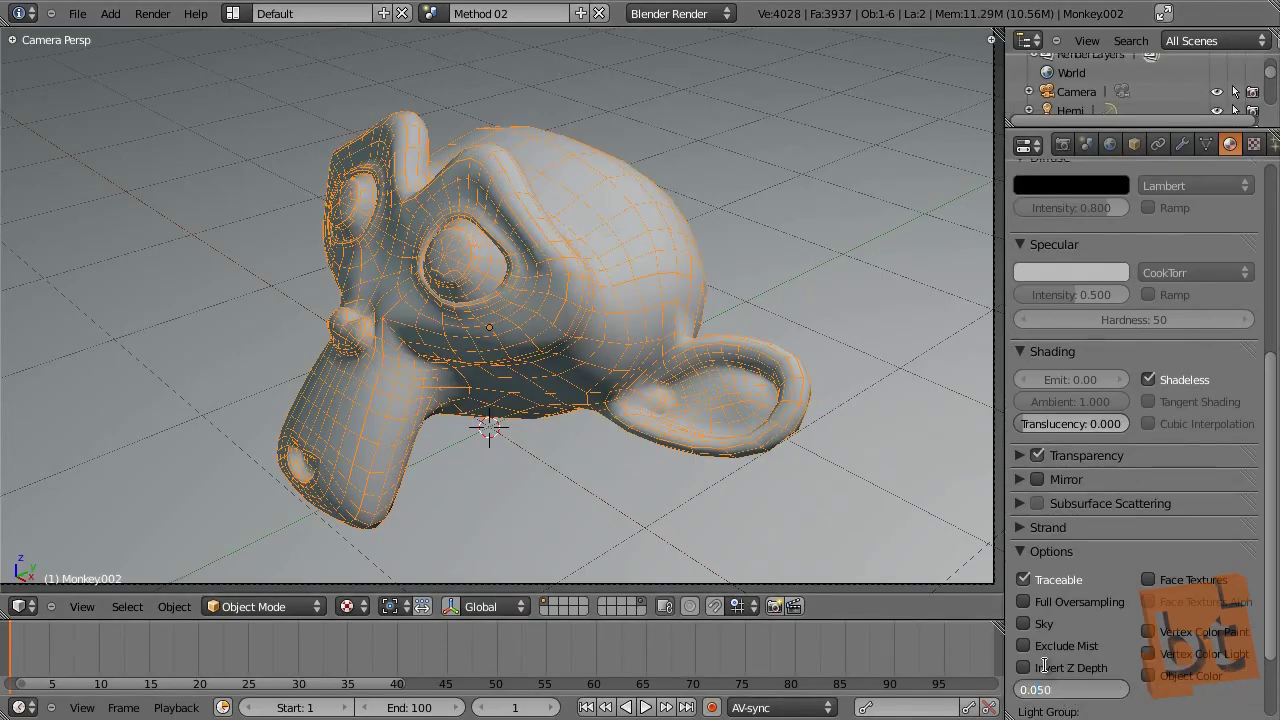
key("Return")
key("F12")
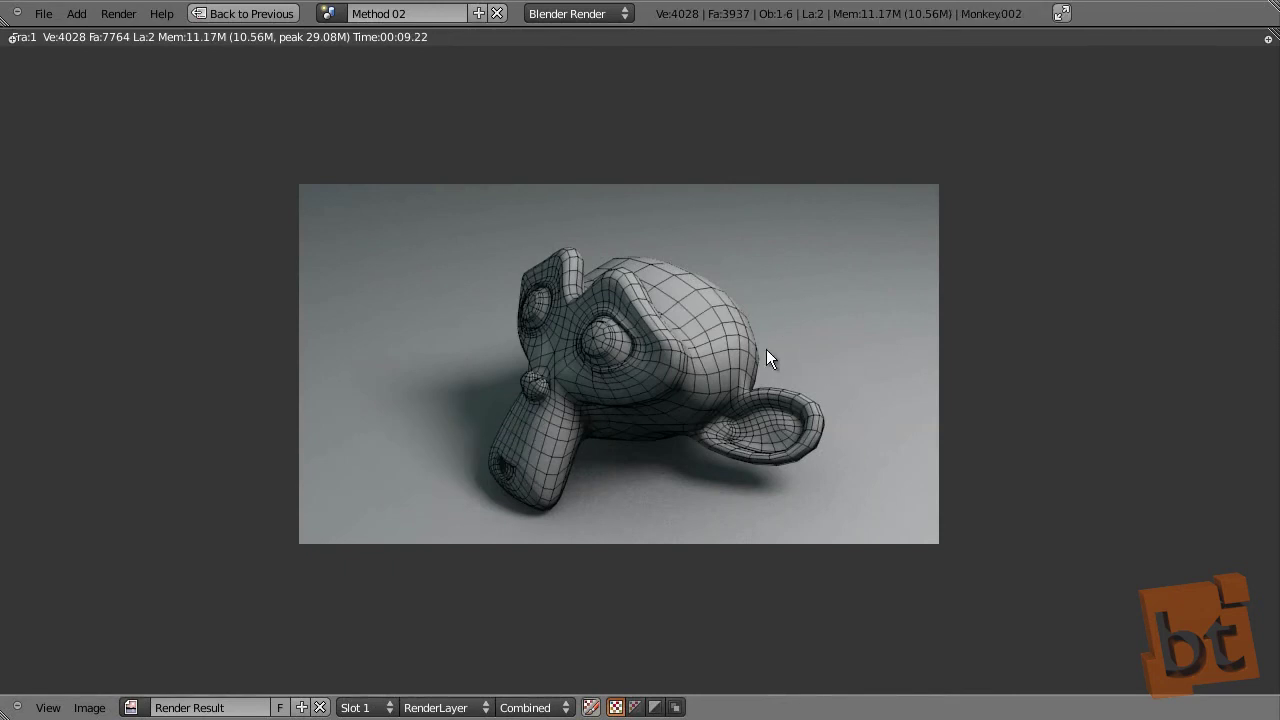
key("Escape")
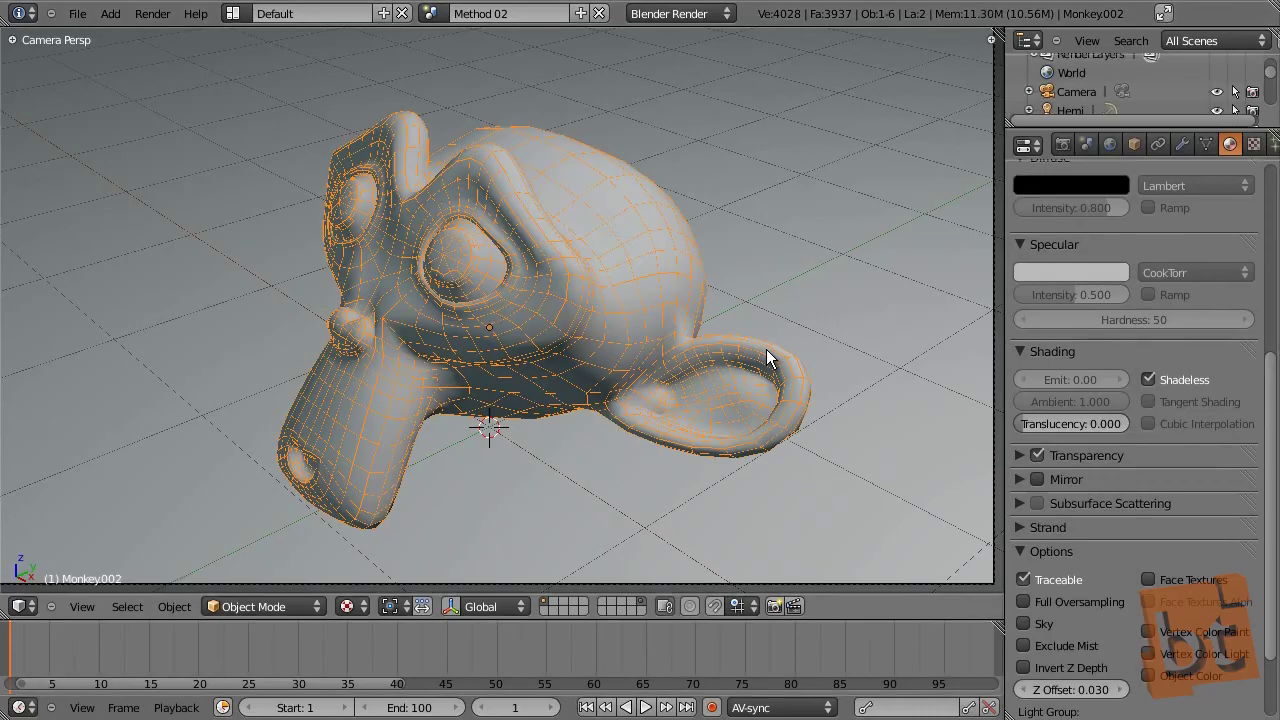
Step: Save the blend file from the File menu
left_click(432, 14)
left_click(77, 13)
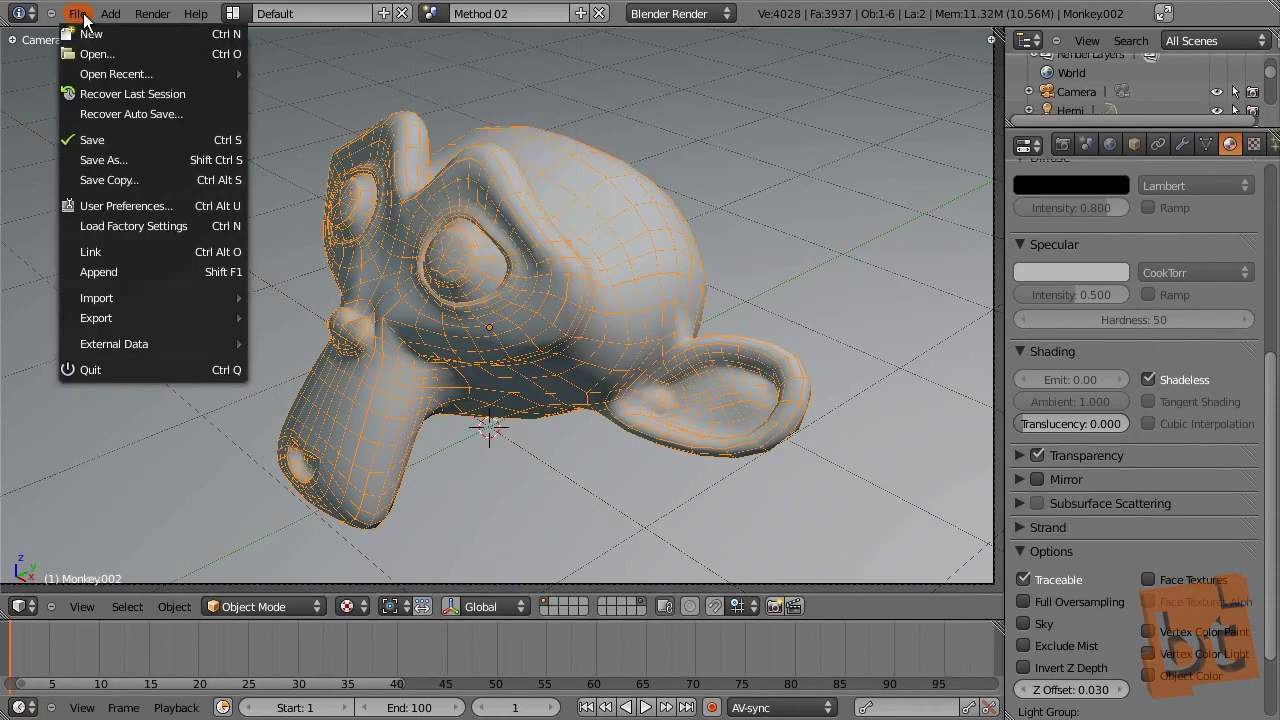
left_click(151, 139)
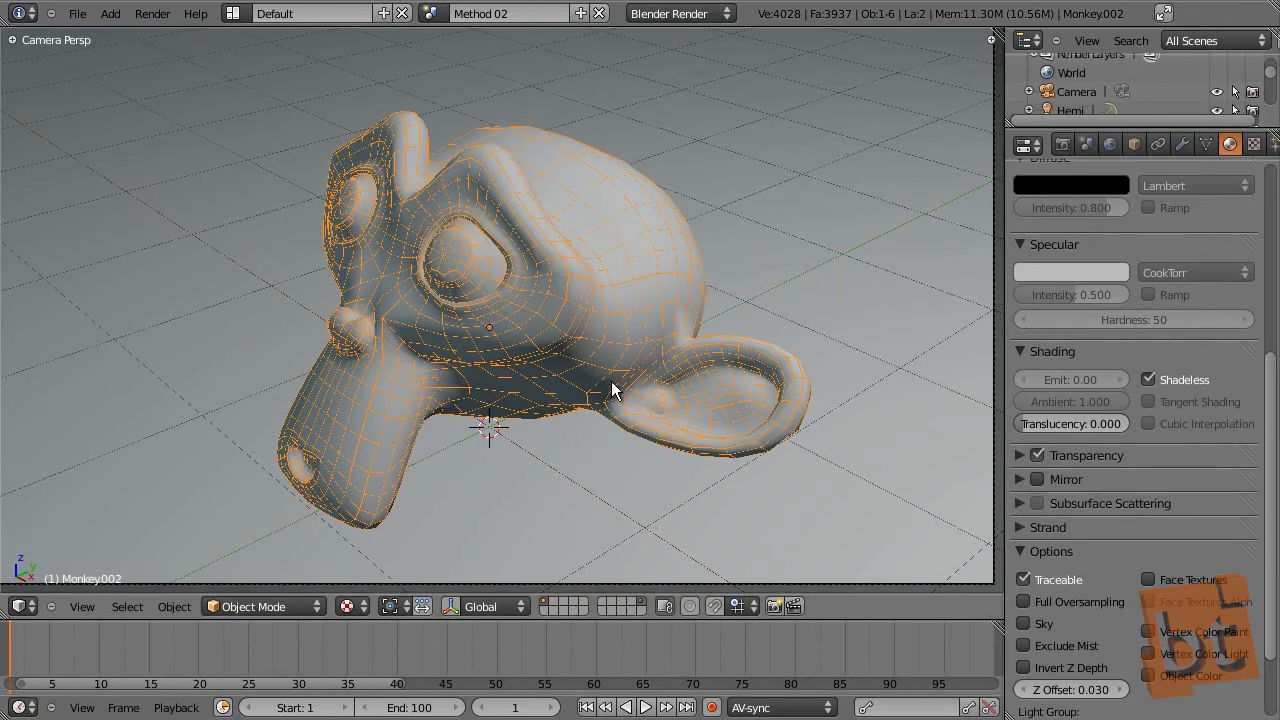
Step: Select the floor plane Plane.001 and frame the view around the monkey
right_click(820, 260)
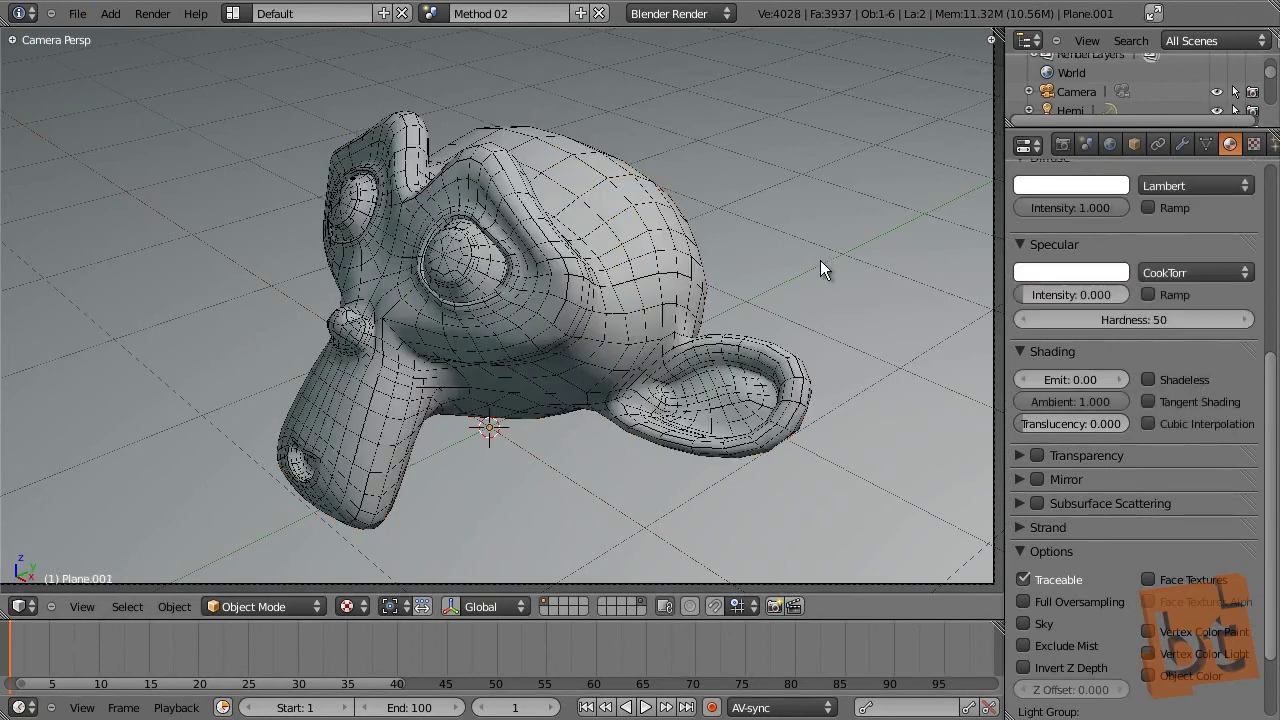
scroll(849, 238, "down", 3)
key("Home")
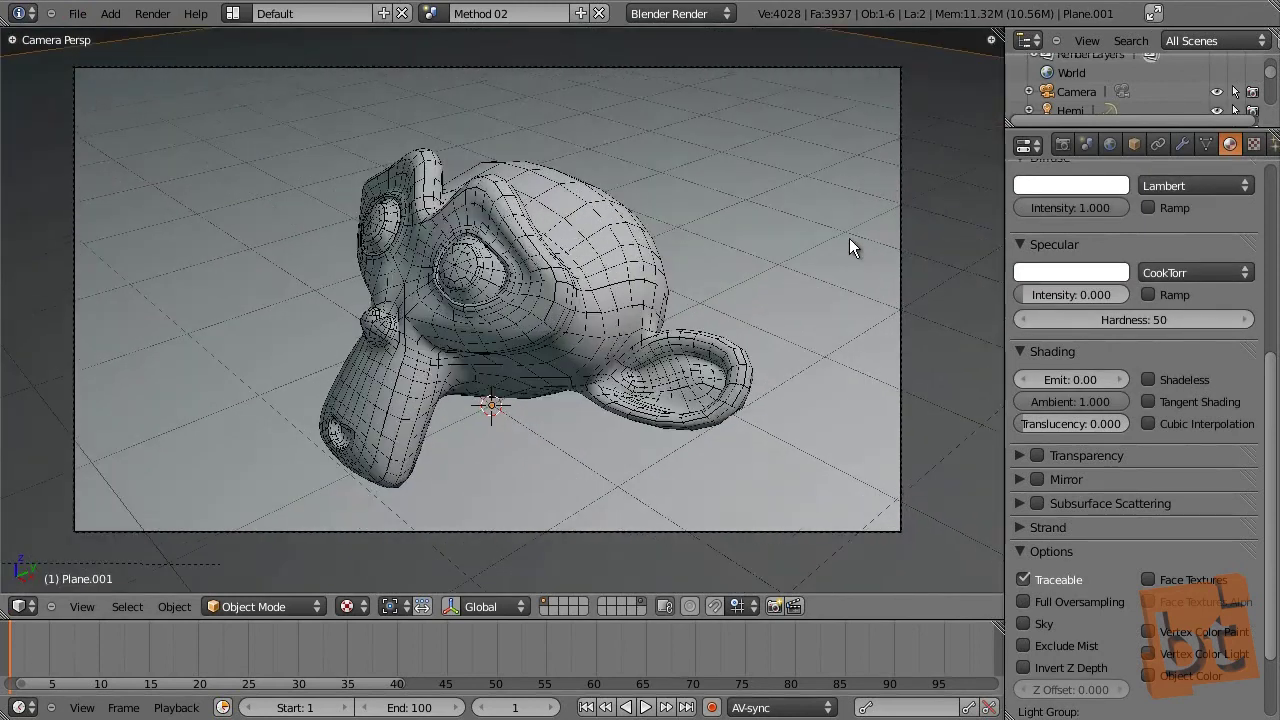
mouse_move(849, 248)
middle_mouse_down()
mouse_move(524, 310)
mouse_move(526, 298)
mouse_move(860, 245)
middle_mouse_up()
scroll(1214, 148, "down", 2)
scroll(1146, 226, "up", 5)
scroll(1134, 313, "up", 4)
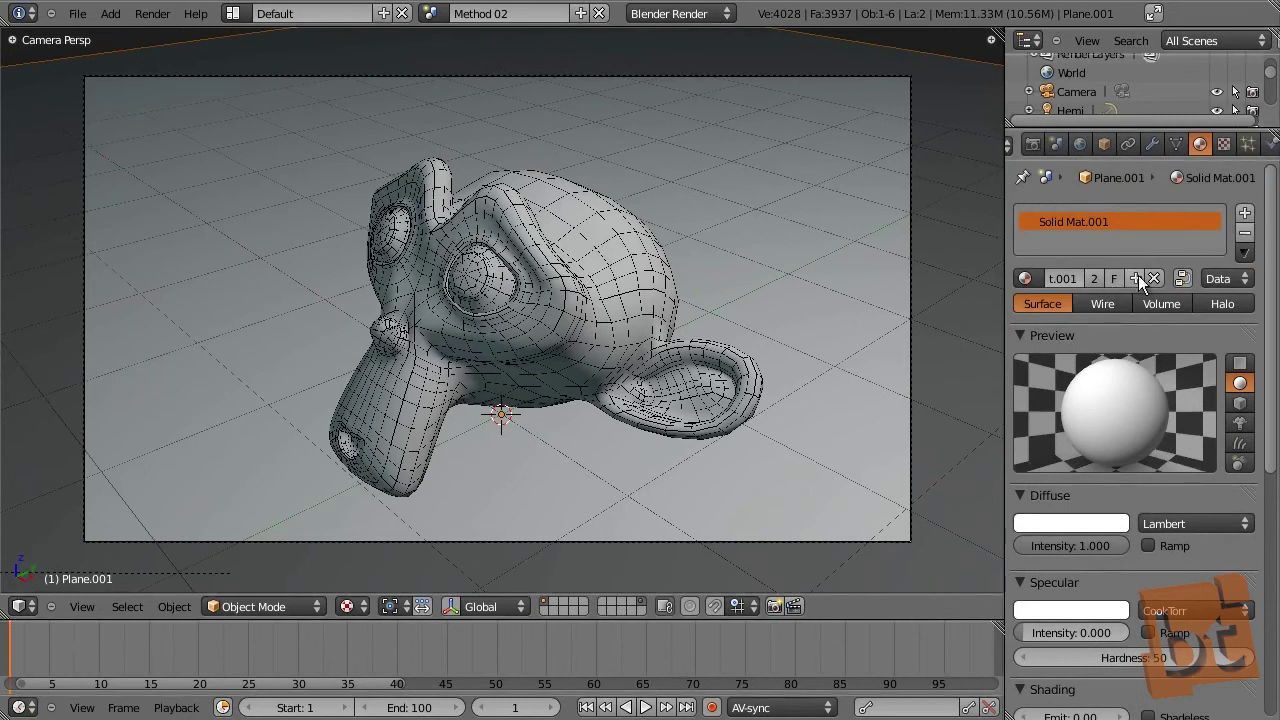
Step: Replace the floor's Solid Mat.001 with a new material named 'Reflecting Floor Mat'
left_click(1155, 278)
left_click(1093, 282)
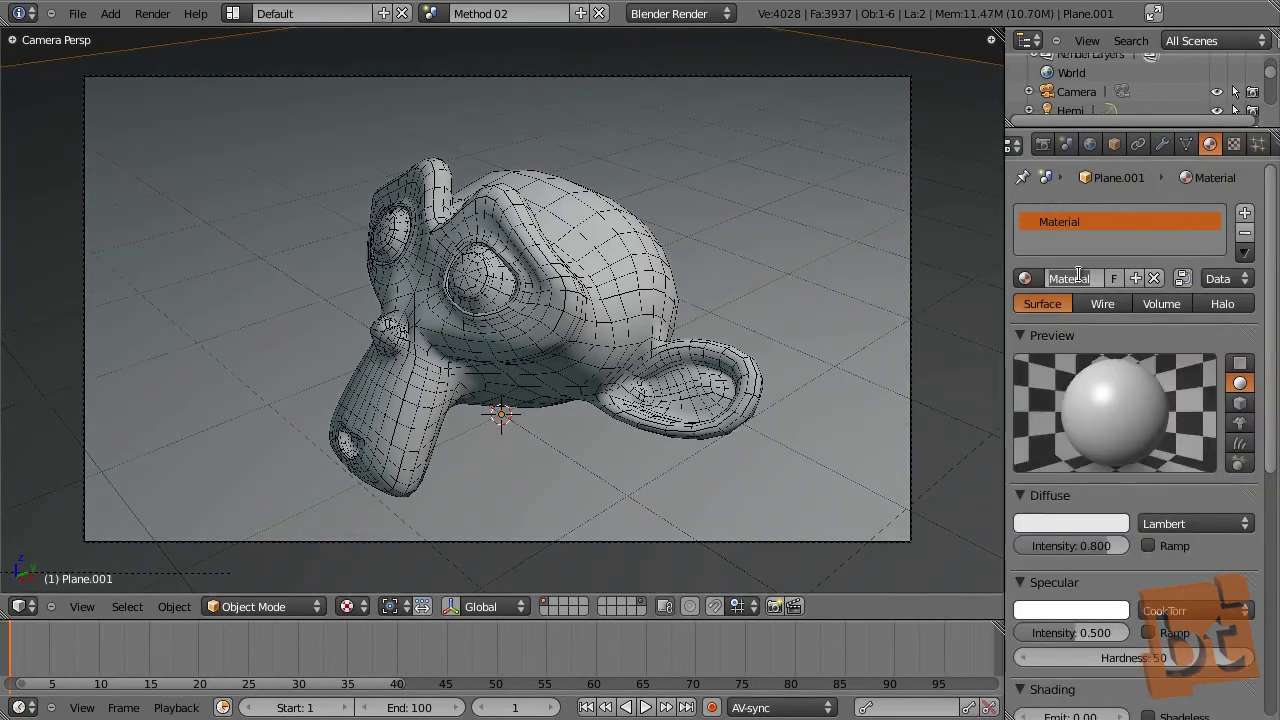
type("F")
key("BackSpace")
type("Reflecting floor Mat")
key("Return")
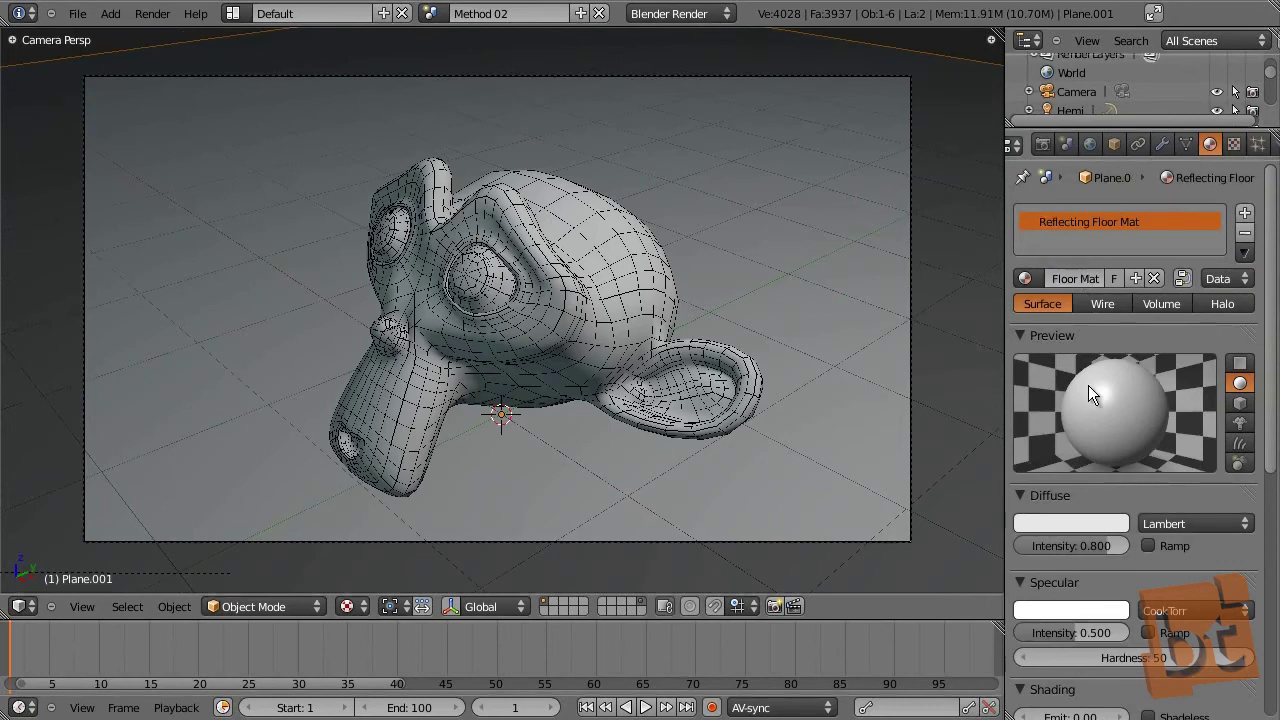
Step: Enable Mirror on the floor material with Reflectivity 1.000 and start a render
scroll(1089, 400, "down", 4)
scroll(1090, 470, "down", 6)
left_click(1024, 456)
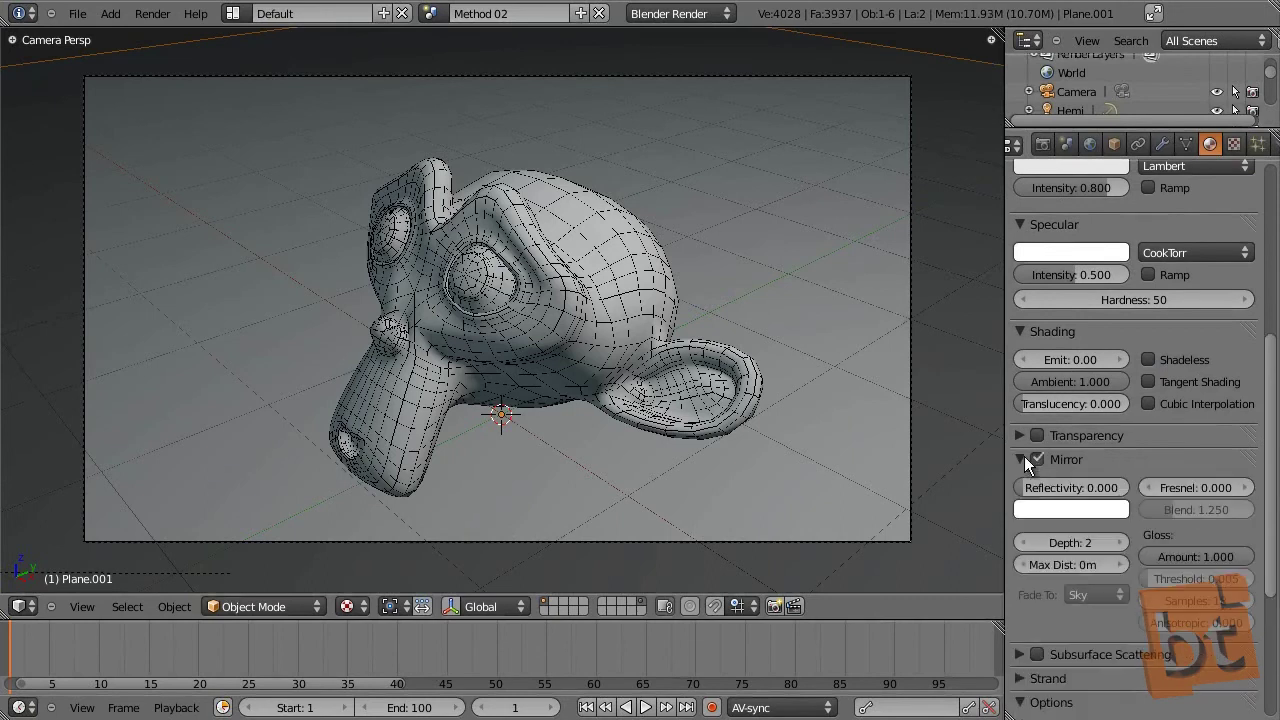
scroll(1024, 456, "down", 2)
left_click_drag(1025, 410, 1179, 430)
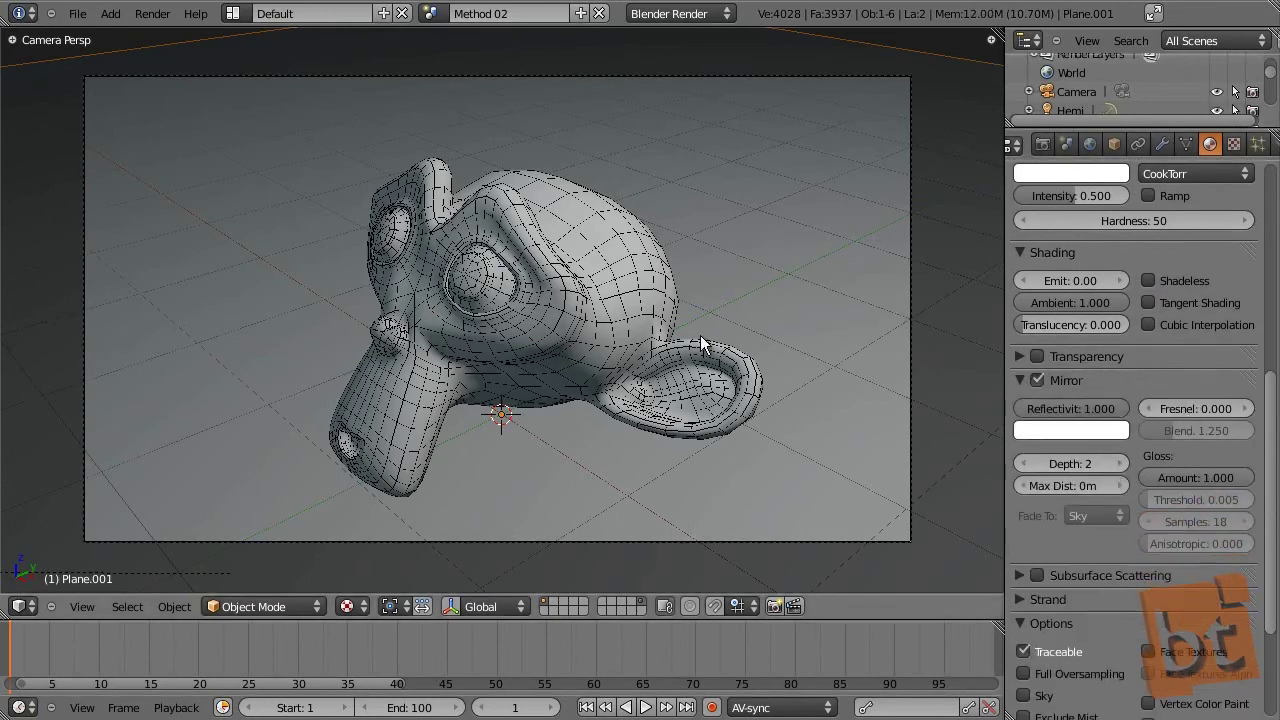
key("F12")
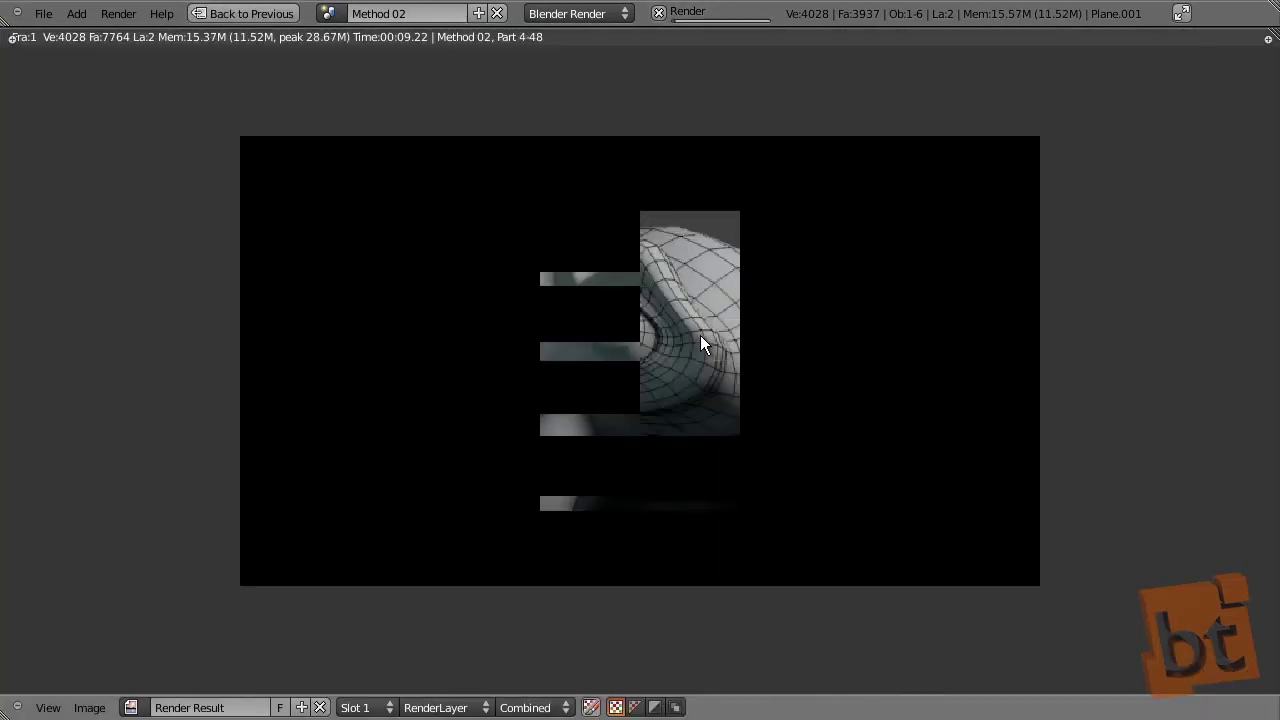
Step: Let the reflecting-floor render finish, glance at the scene list, then close the render
scroll(920, 466, "down", 1)
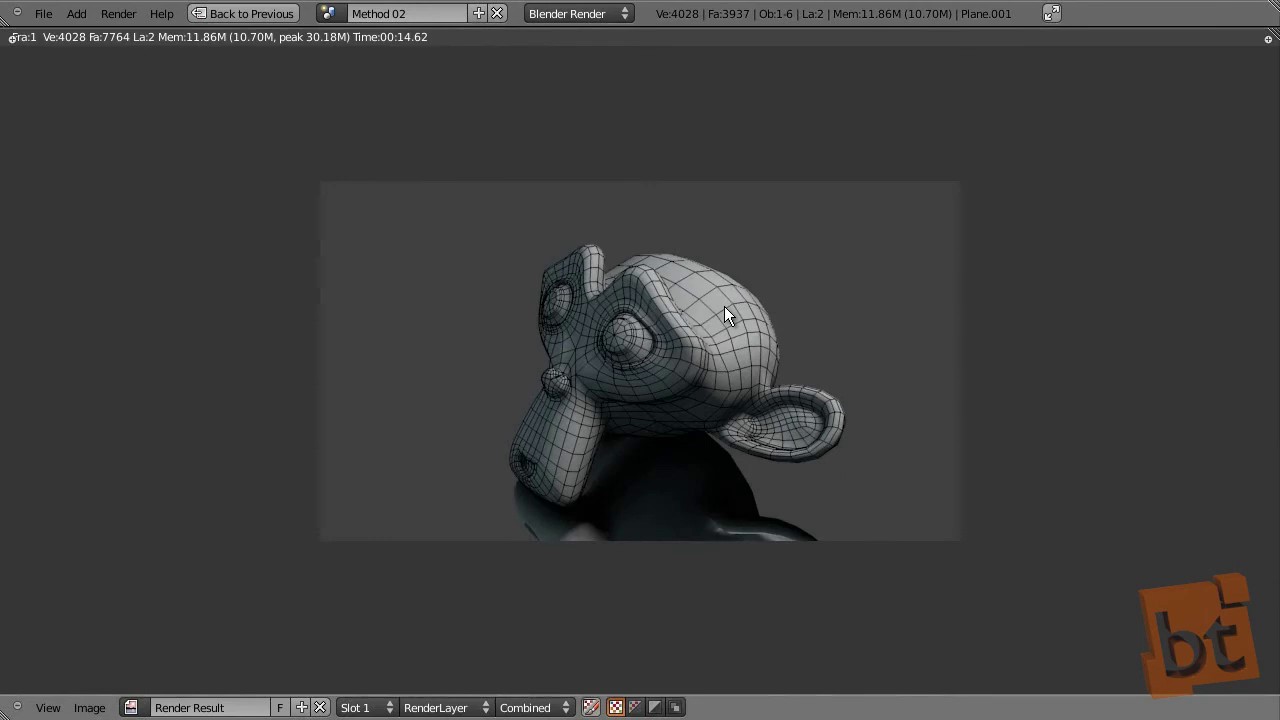
left_click(328, 13)
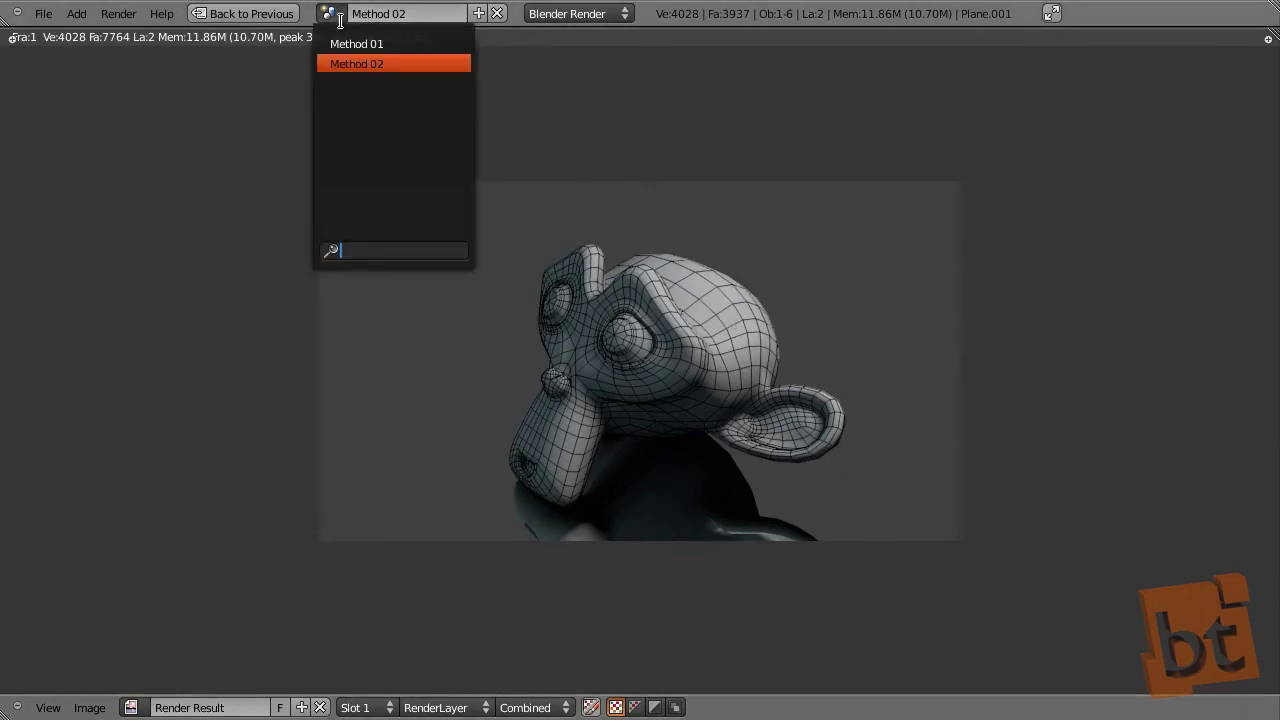
left_click(817, 230)
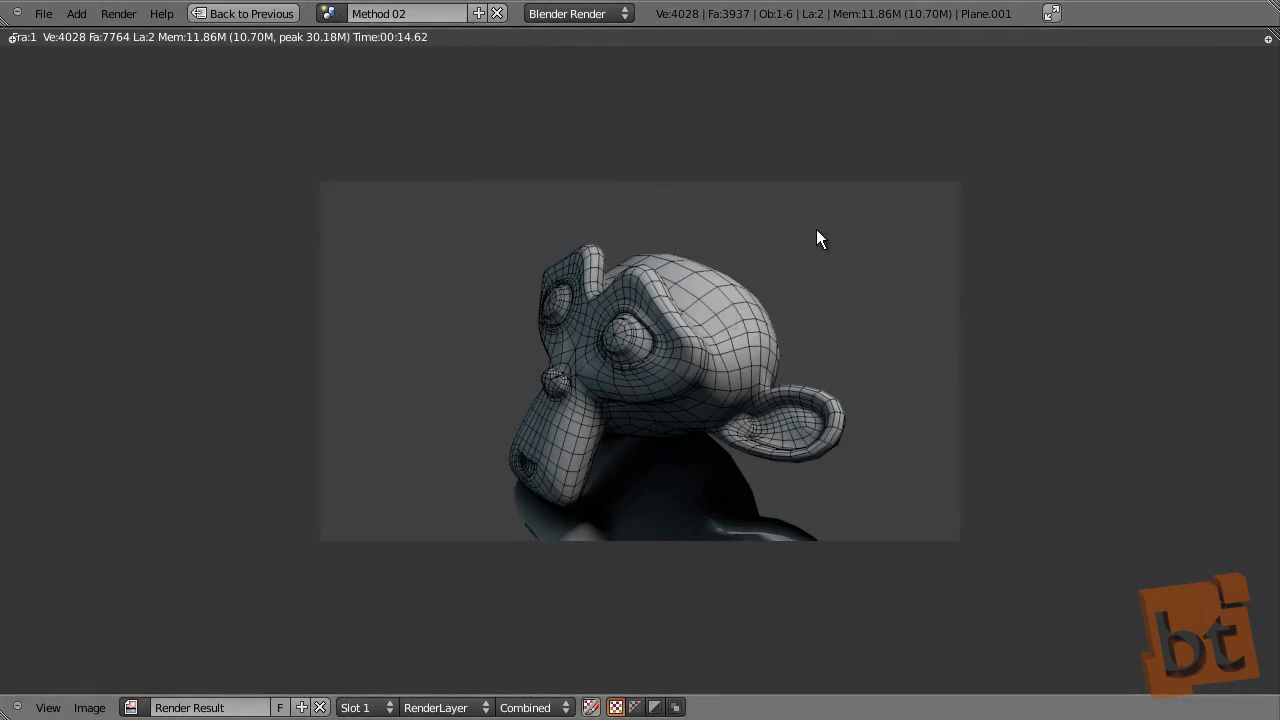
key("Escape")
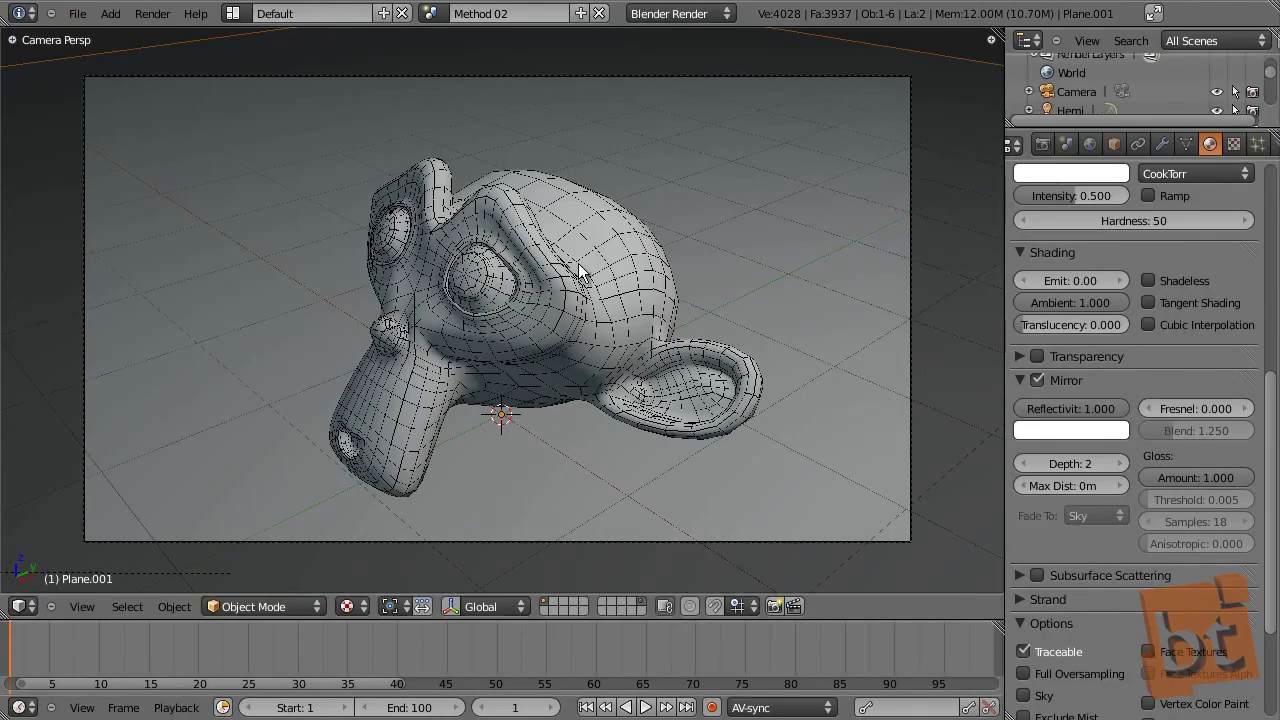
Step: Make a full copy of scene Method 01 and name it Method 03
left_click(432, 15)
left_click(456, 43)
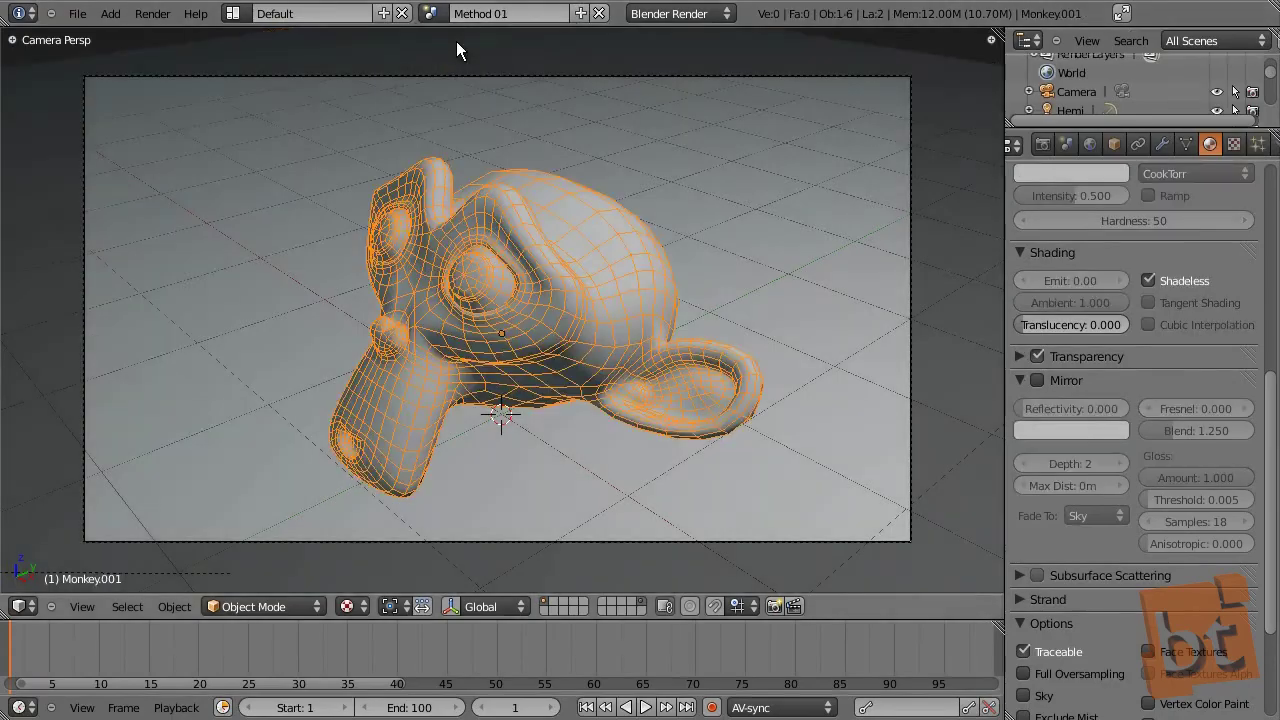
left_click(580, 13)
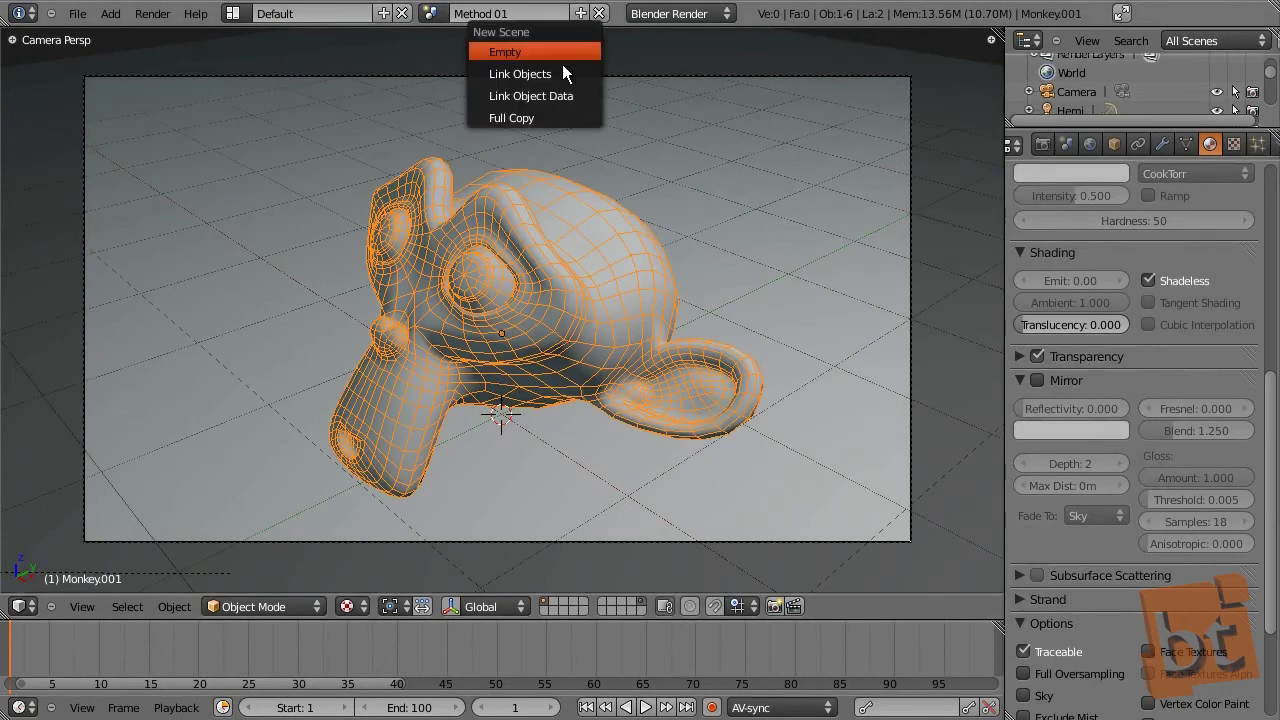
left_click(545, 120)
double_click(545, 14)
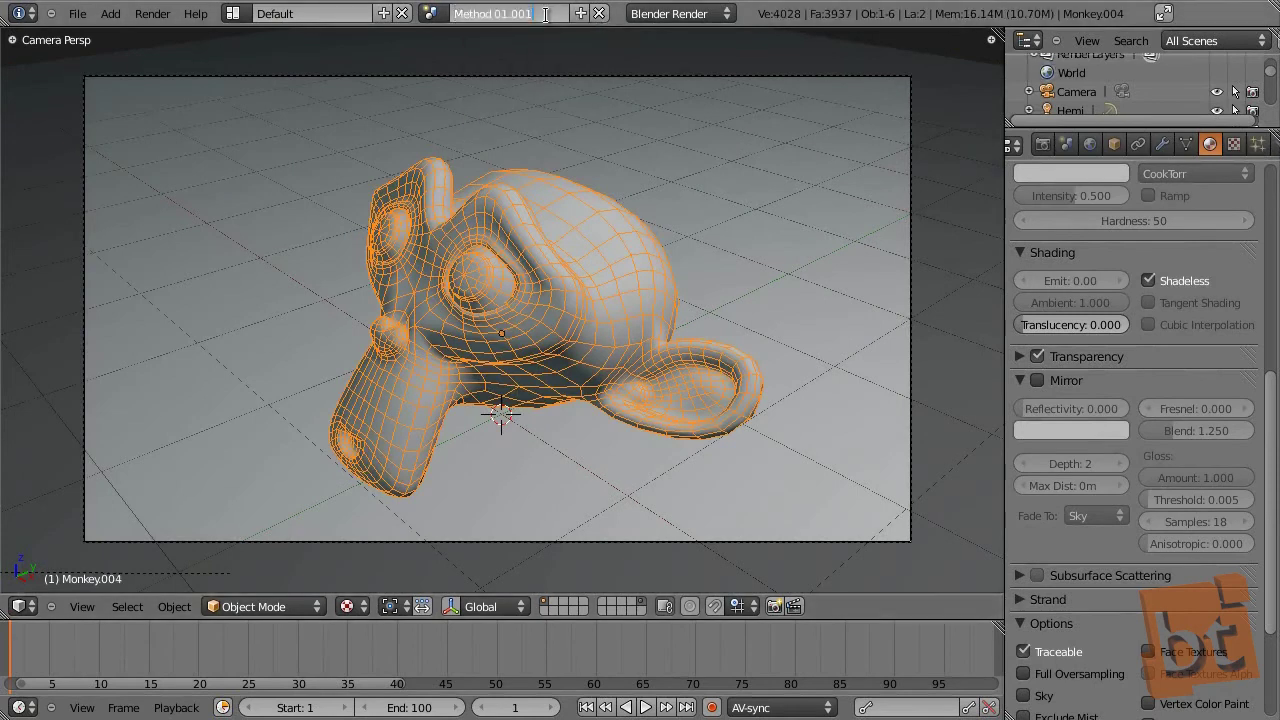
key("BackSpace")
key("BackSpace")
key("BackSpace")
key("BackSpace")
key("BackSpace")
type("3")
key("Return")
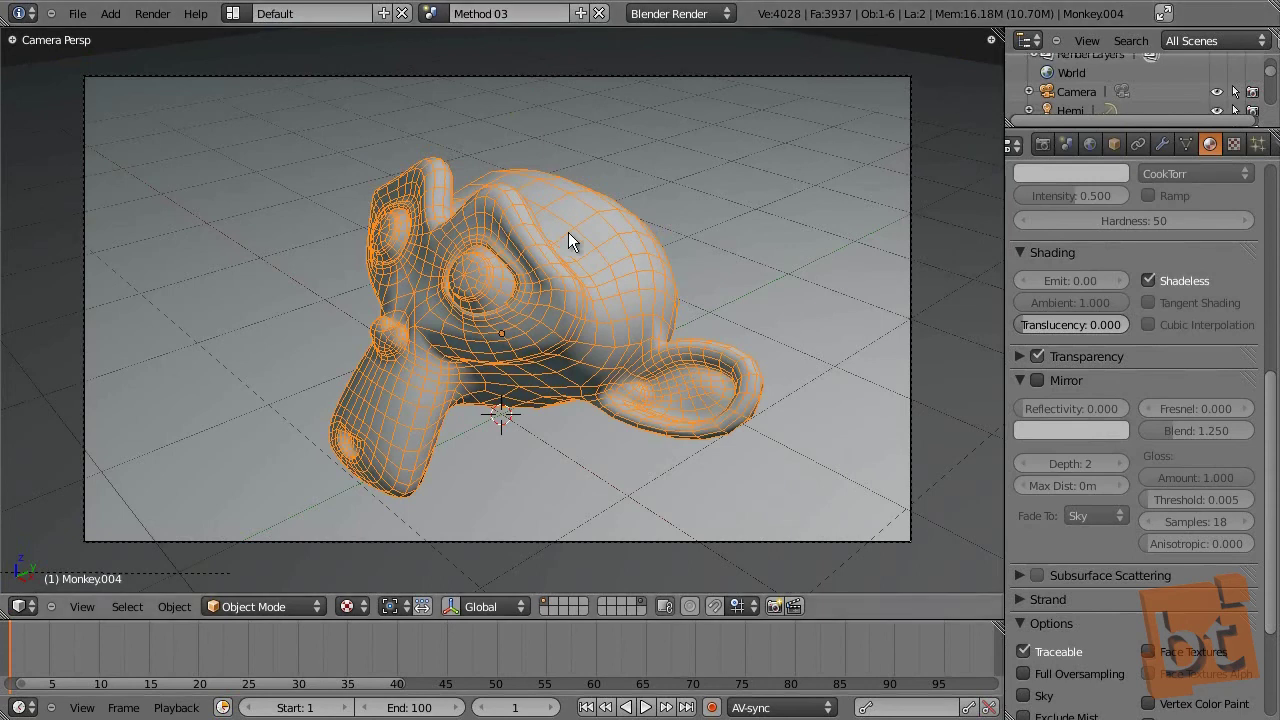
Step: Delete the wireframe monkey copies and select the remaining plain grey Suzanne
right_click_drag(572, 231, 688, 151)
key("x")
left_click(689, 152)
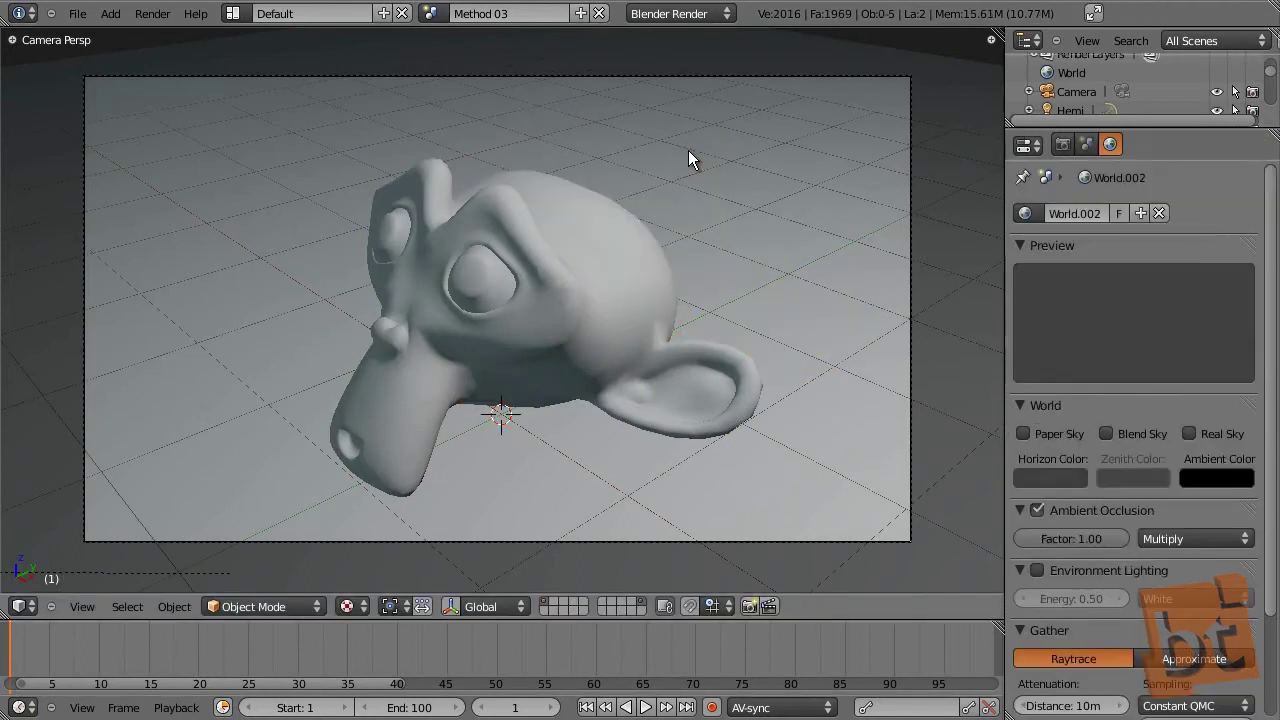
right_click(625, 232)
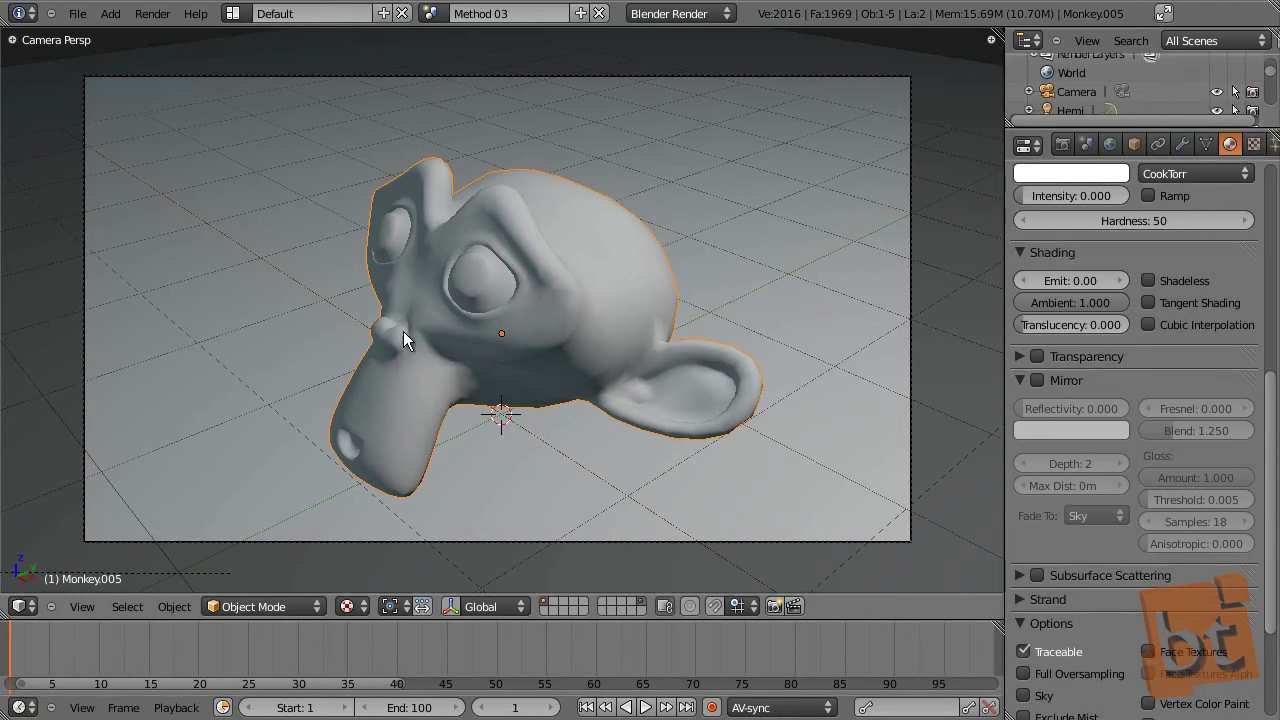
Step: Split the view into a left UV/Image Editor showing Suzanne's framed UVs beside her Edit Mode mesh
left_click_drag(8, 612, 509, 606)
left_click(18, 606)
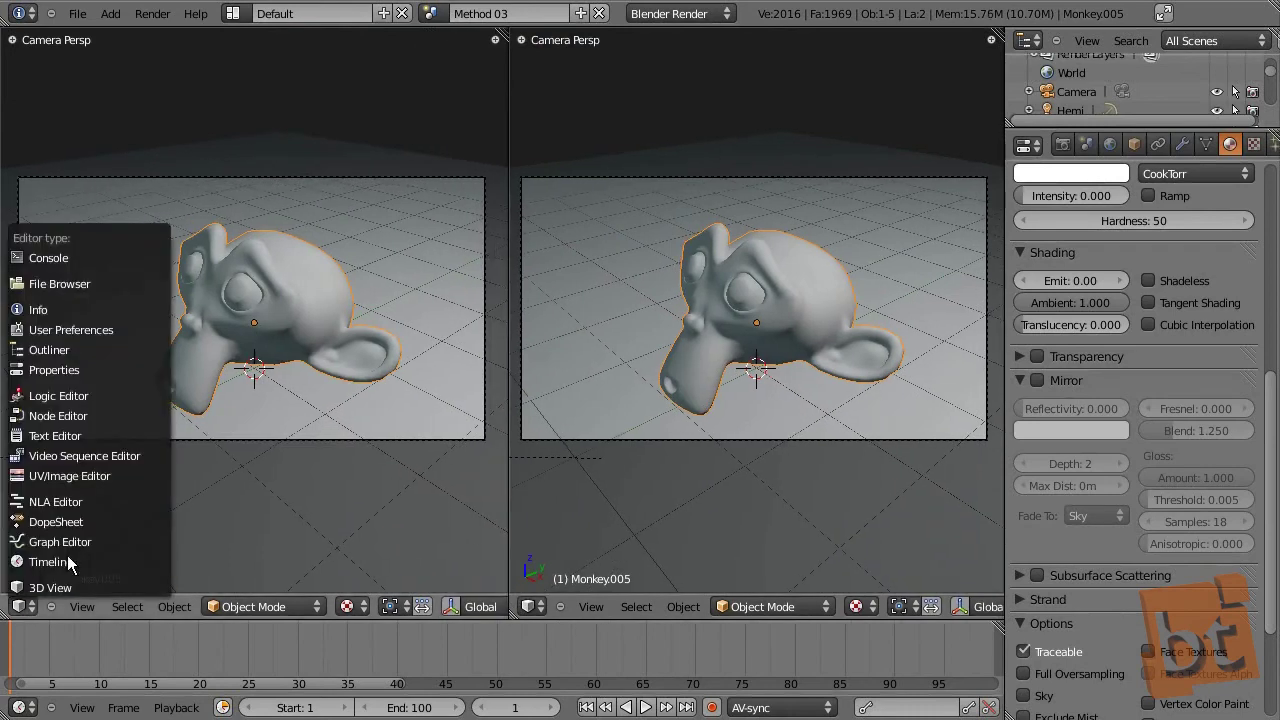
left_click(70, 476)
key("Tab")
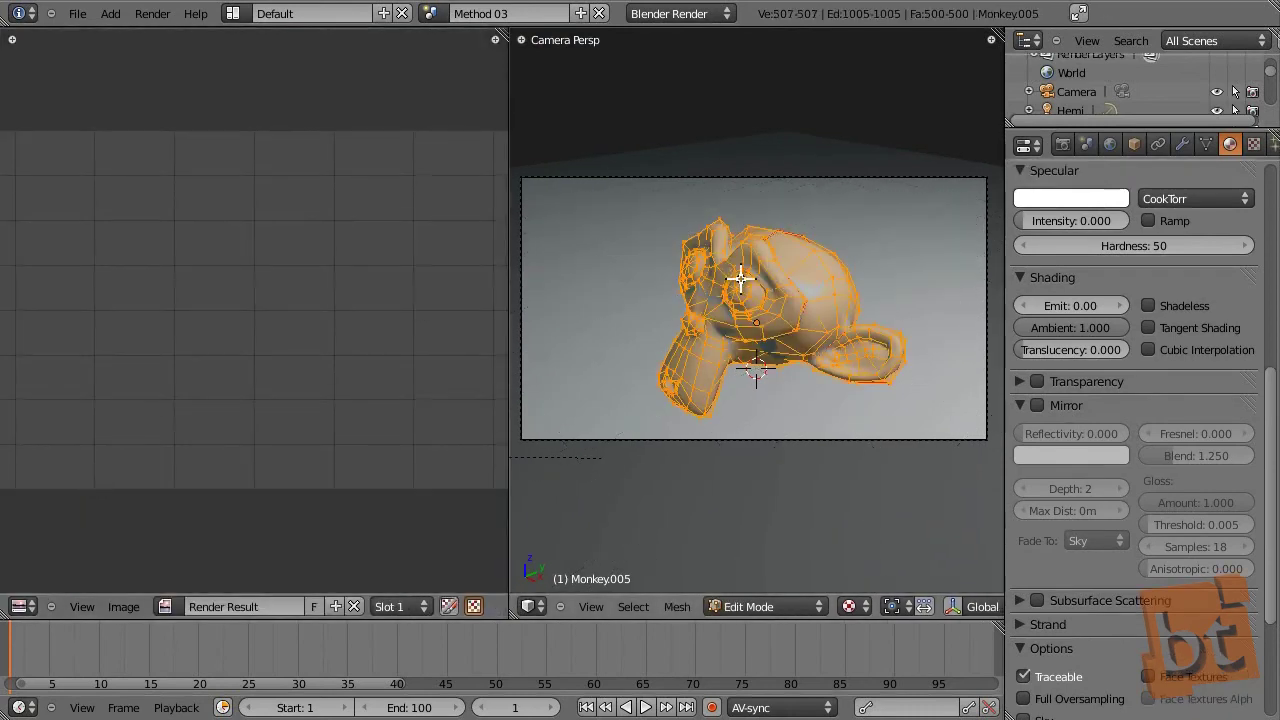
scroll(279, 460, "down", 5)
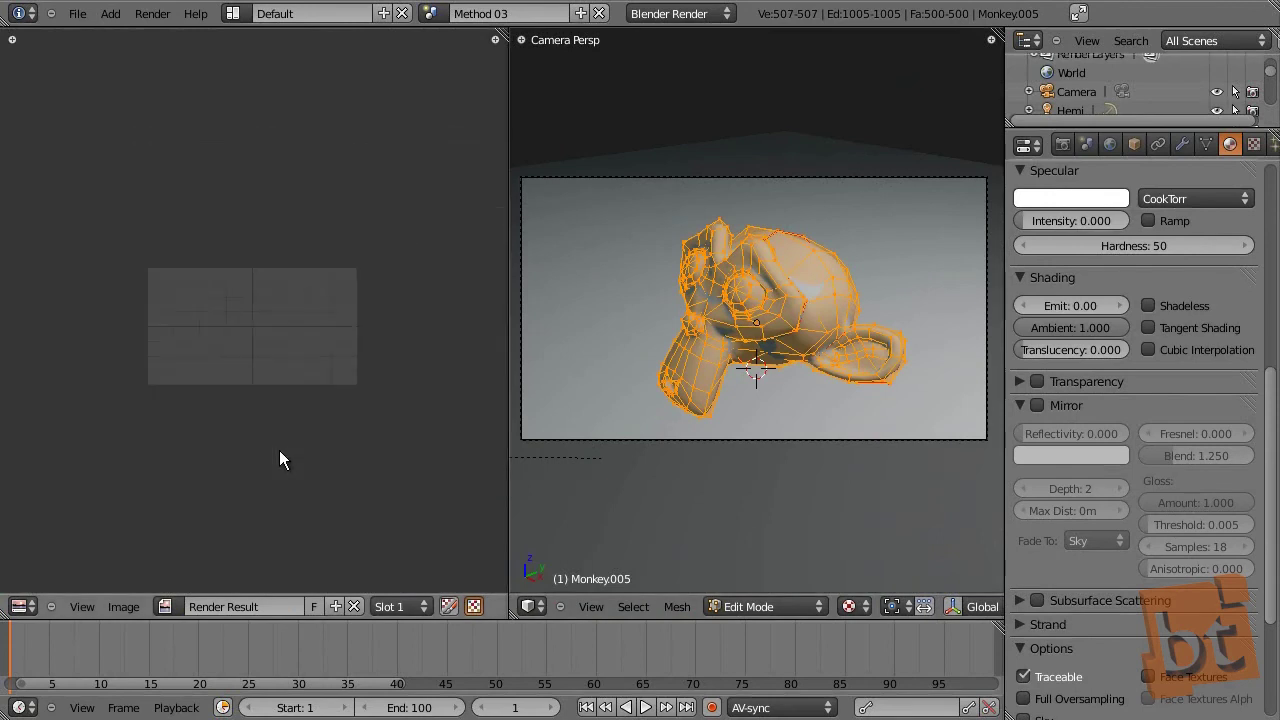
left_click(354, 606)
scroll(312, 472, "up", 8)
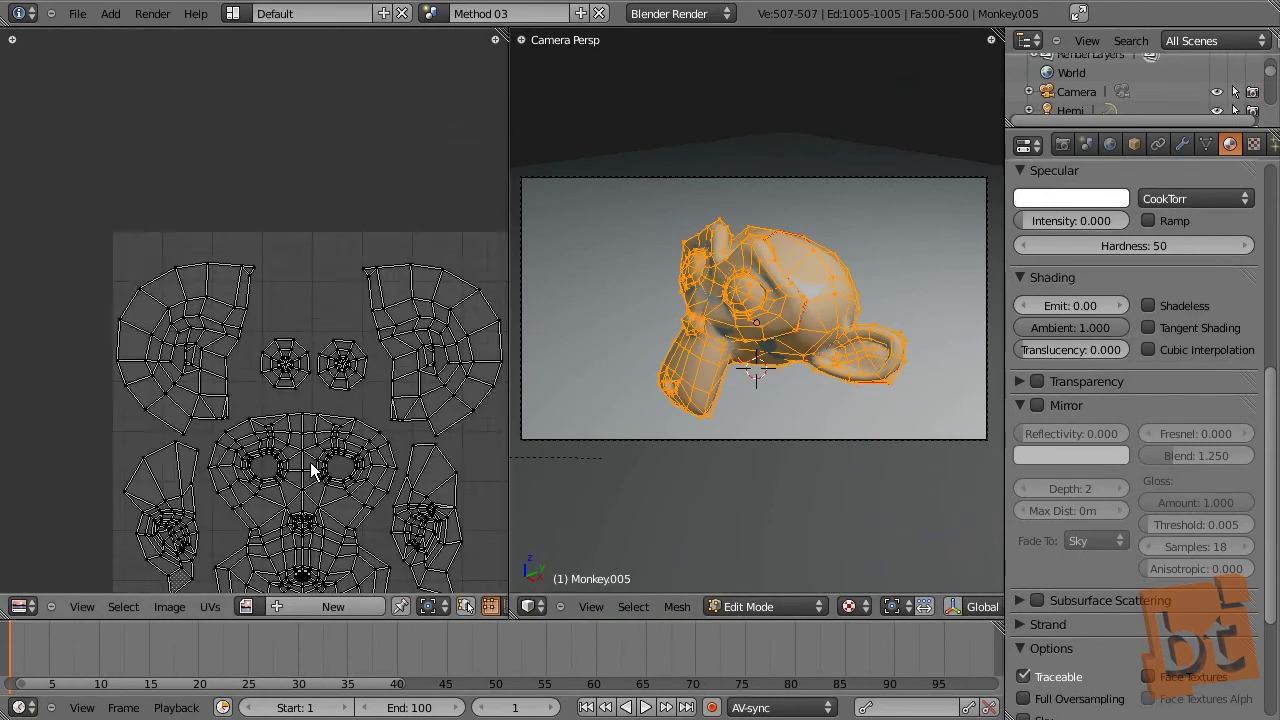
key("Home")
scroll(331, 360, "up", 1)
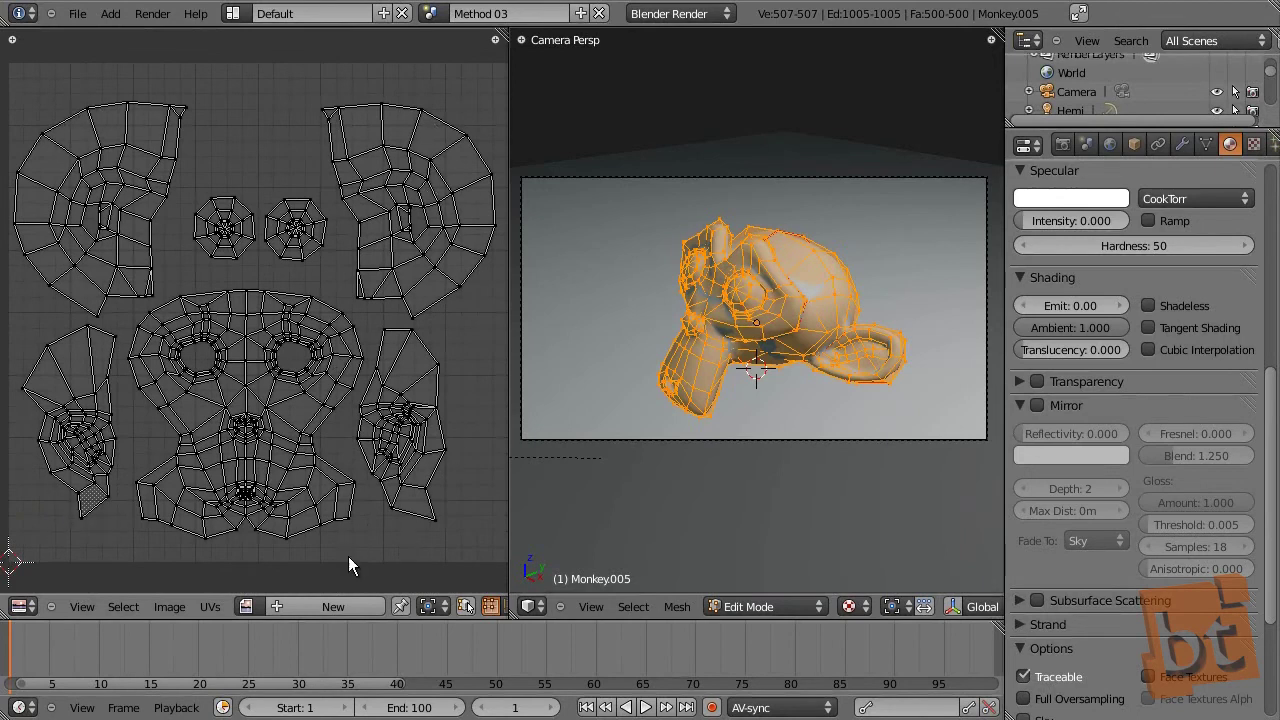
Step: Export all UVs to the Desktop as Monkey Uvs.eps in Encapsulated PostScript format
left_click(216, 608)
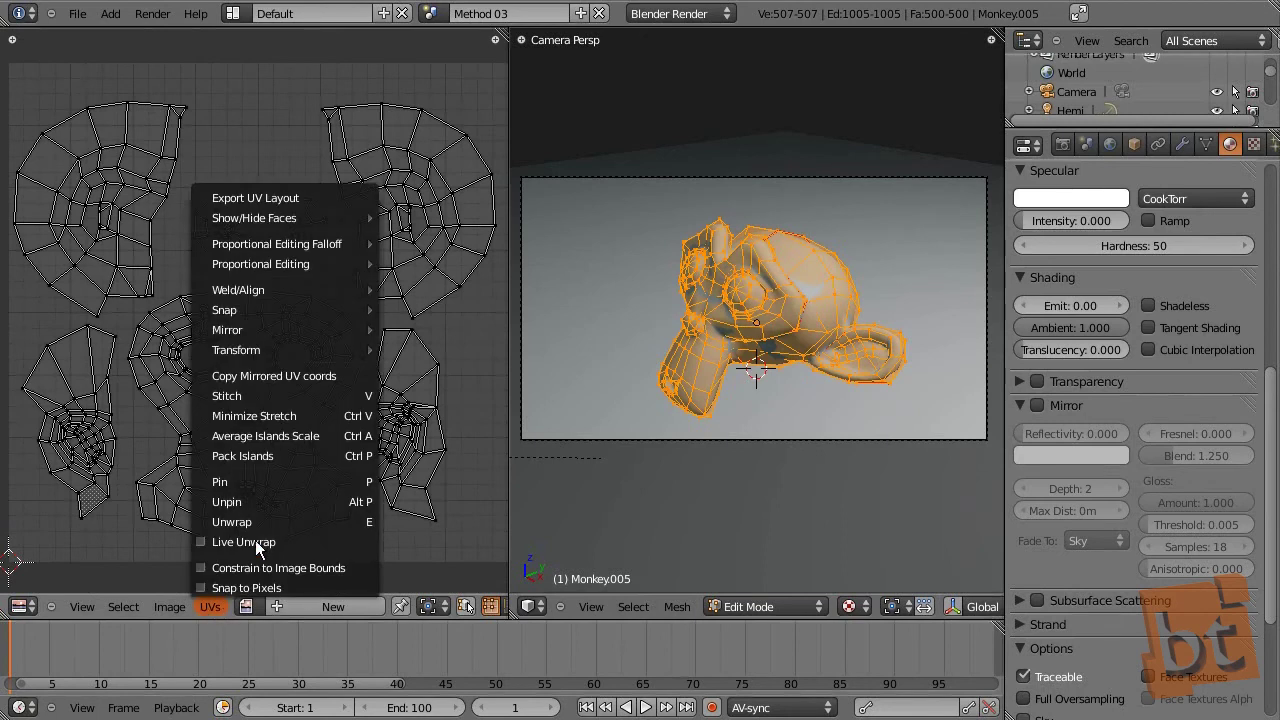
left_click(297, 195)
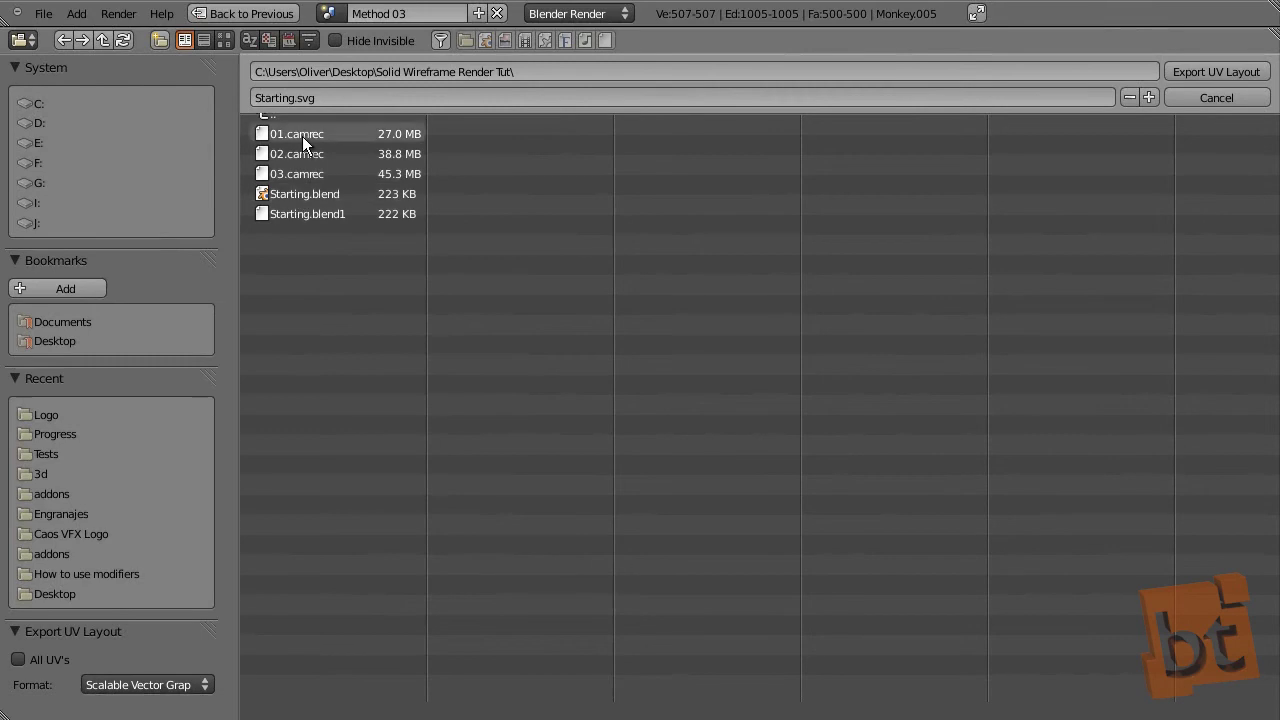
left_click(55, 341)
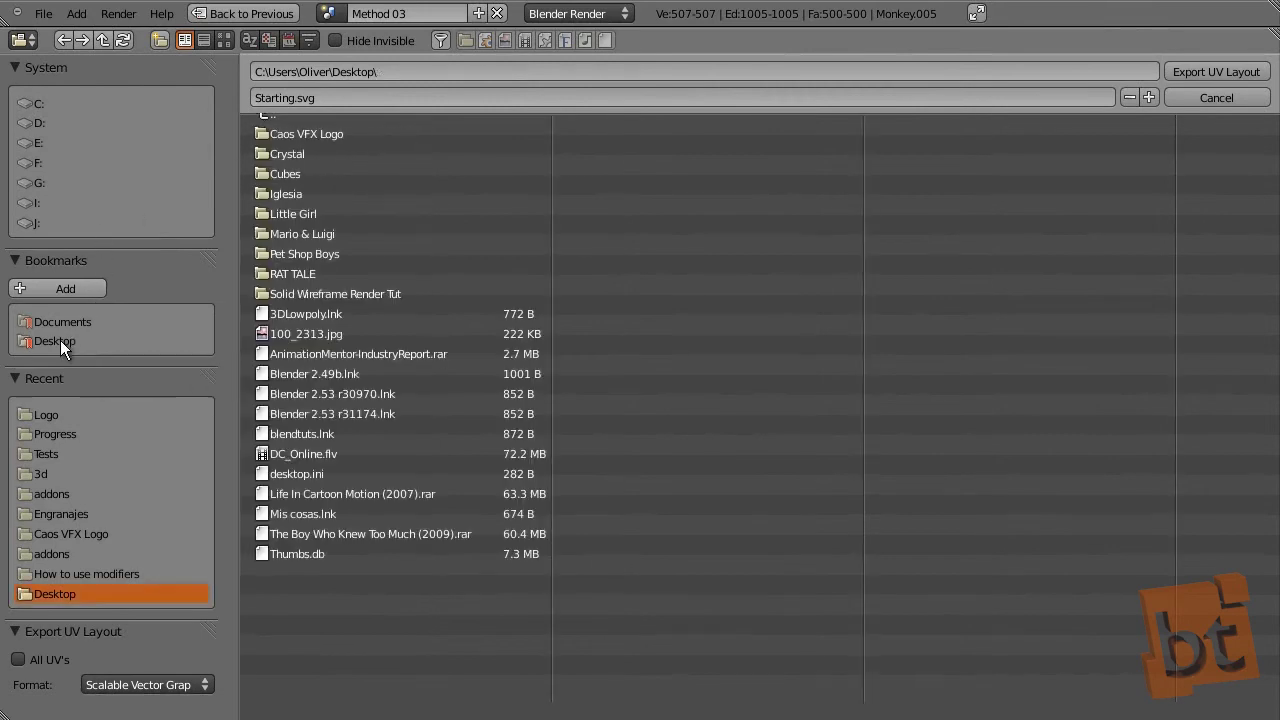
left_click(308, 98)
type("Monkey Uvs")
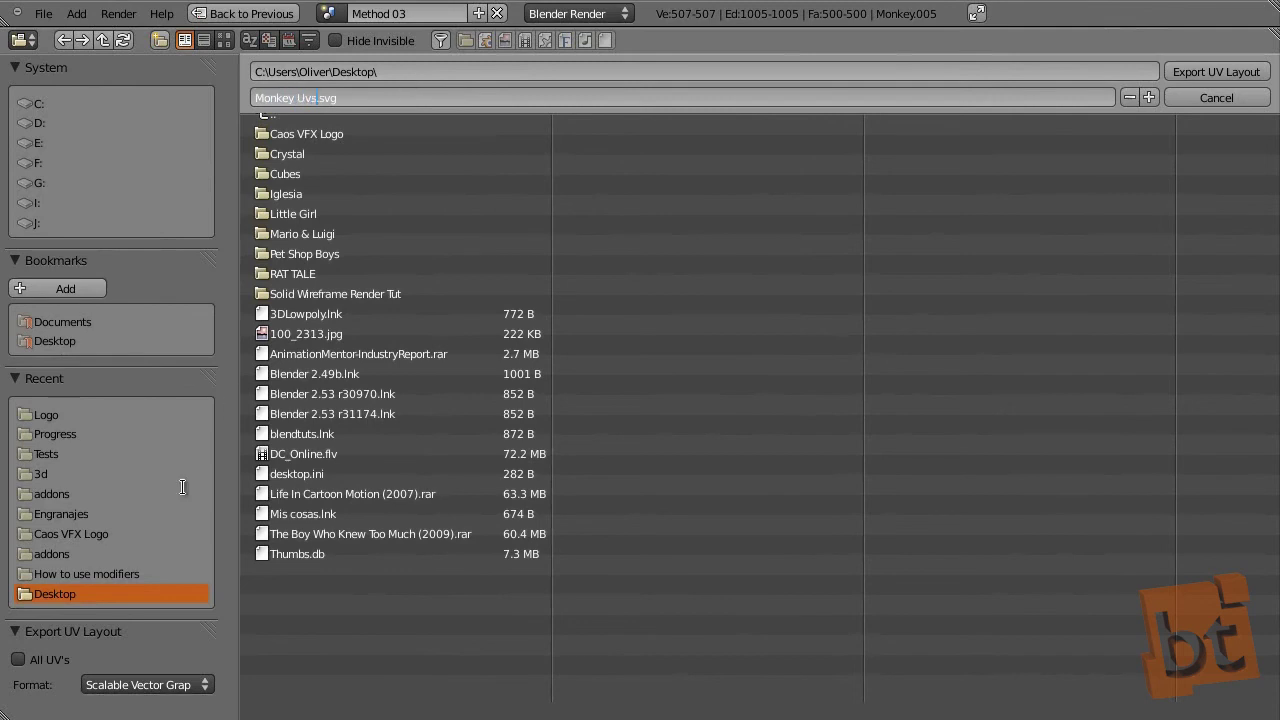
left_click(178, 684)
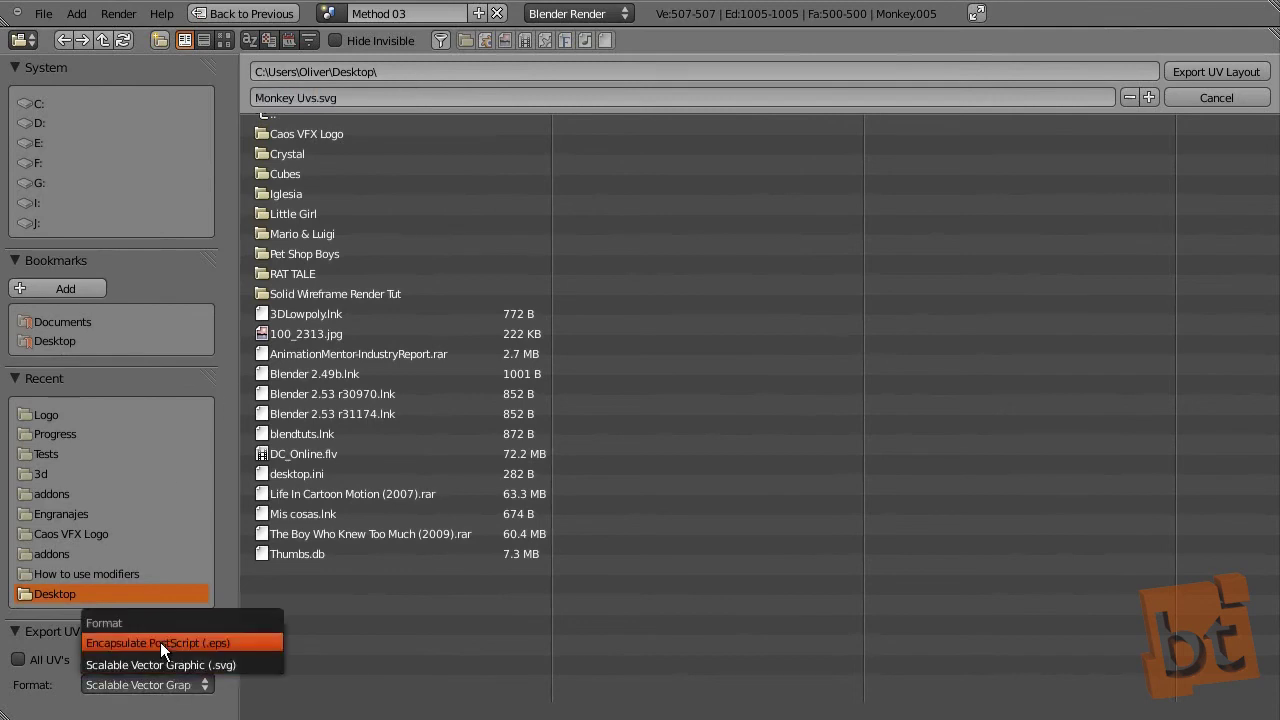
left_click(160, 642)
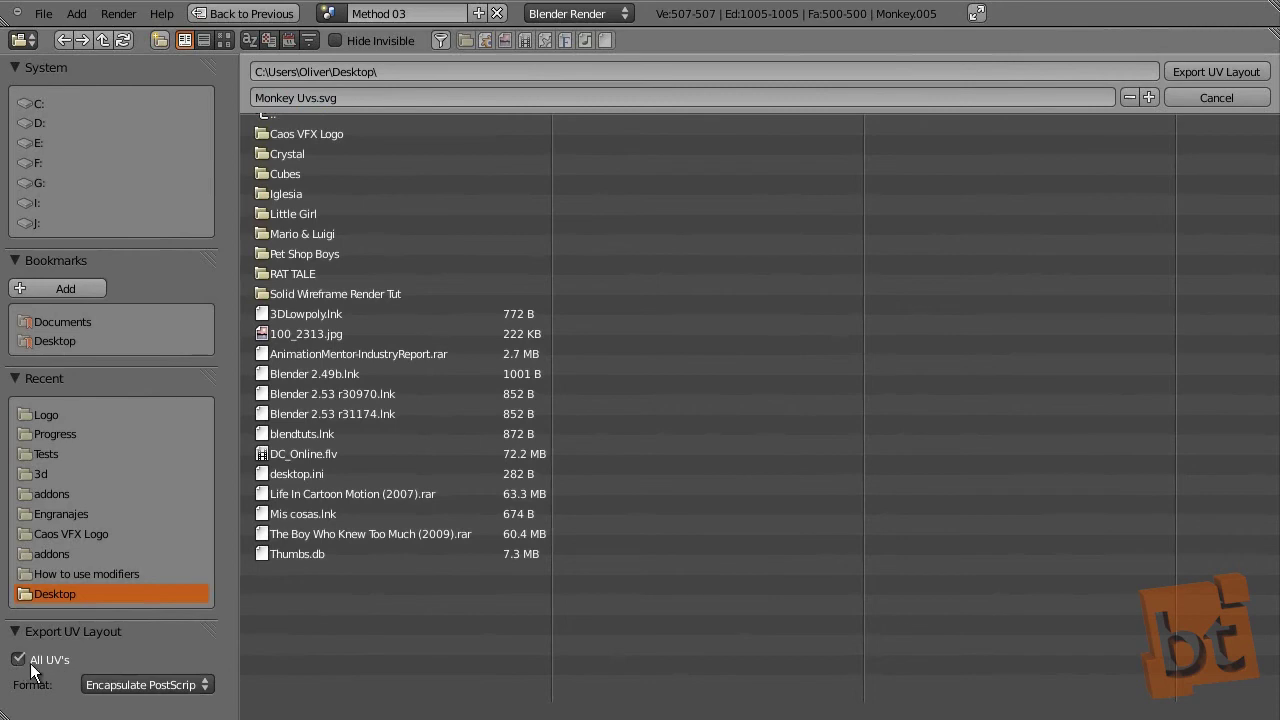
left_click(352, 97)
left_click(1230, 71)
left_click(1228, 71)
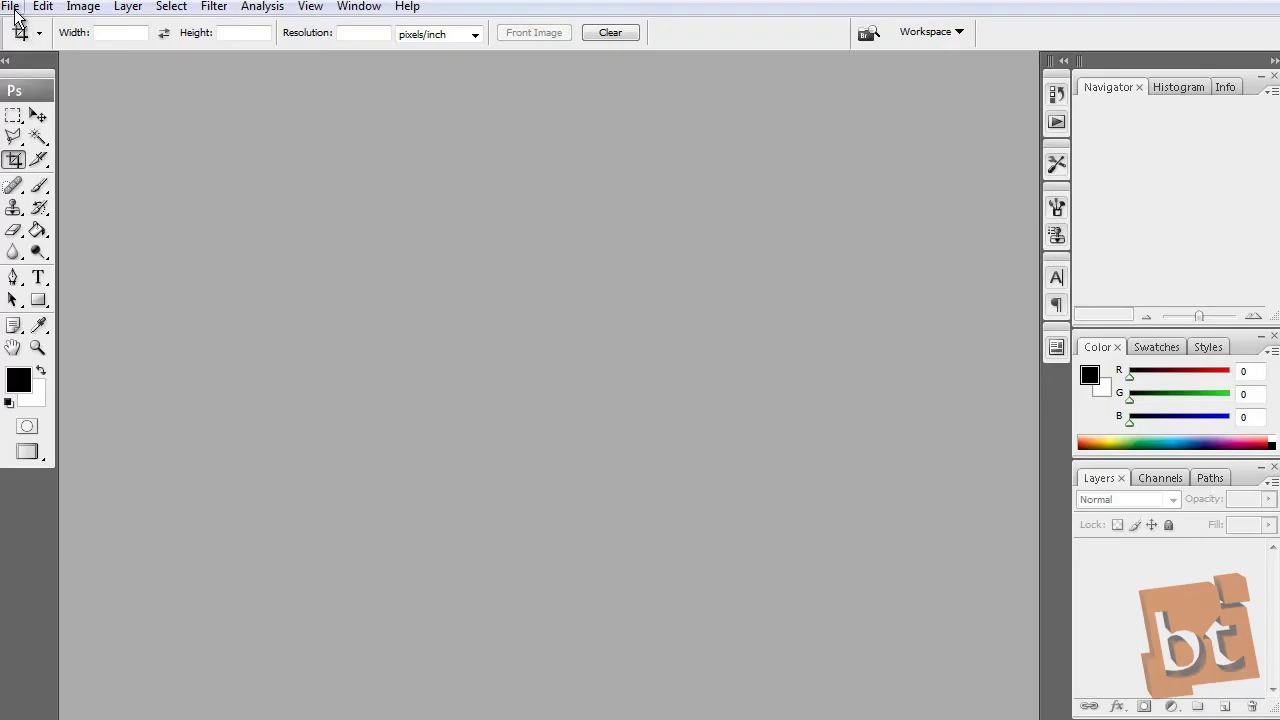
Step: Open Monkey Uvs.eps in Photoshop, accepting the default EPS rasterize settings
left_click(12, 7)
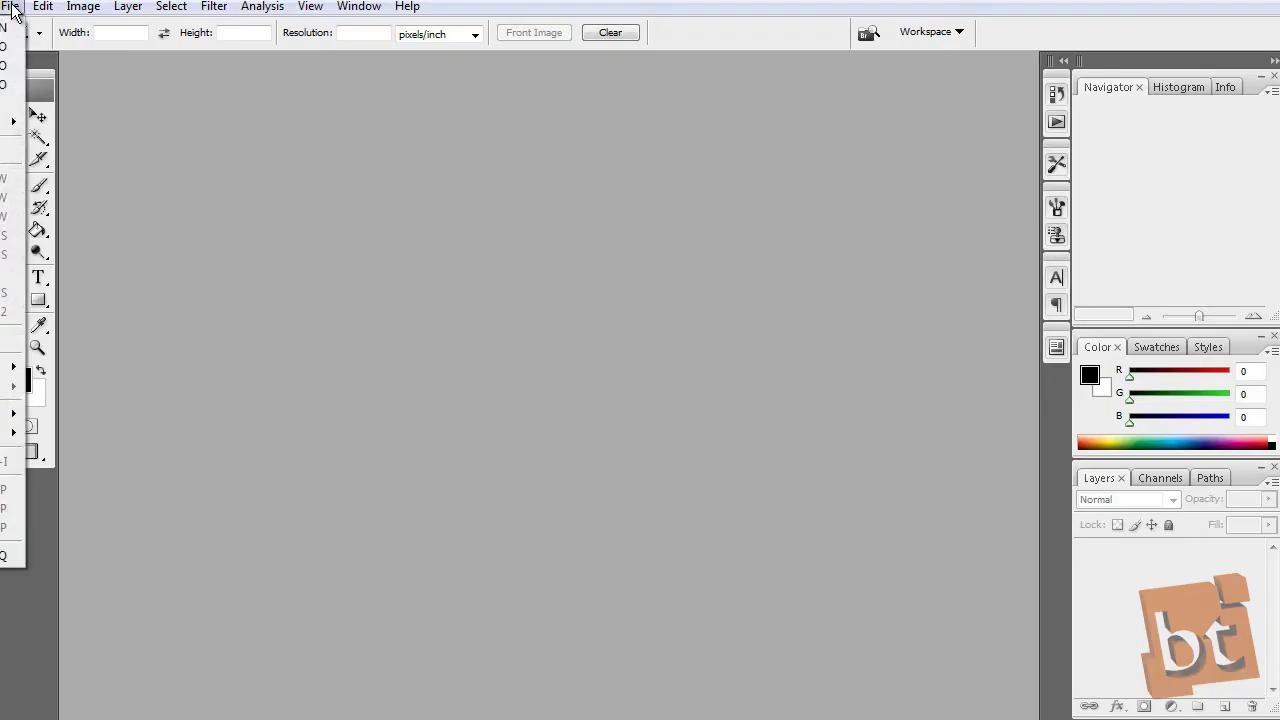
key("Escape")
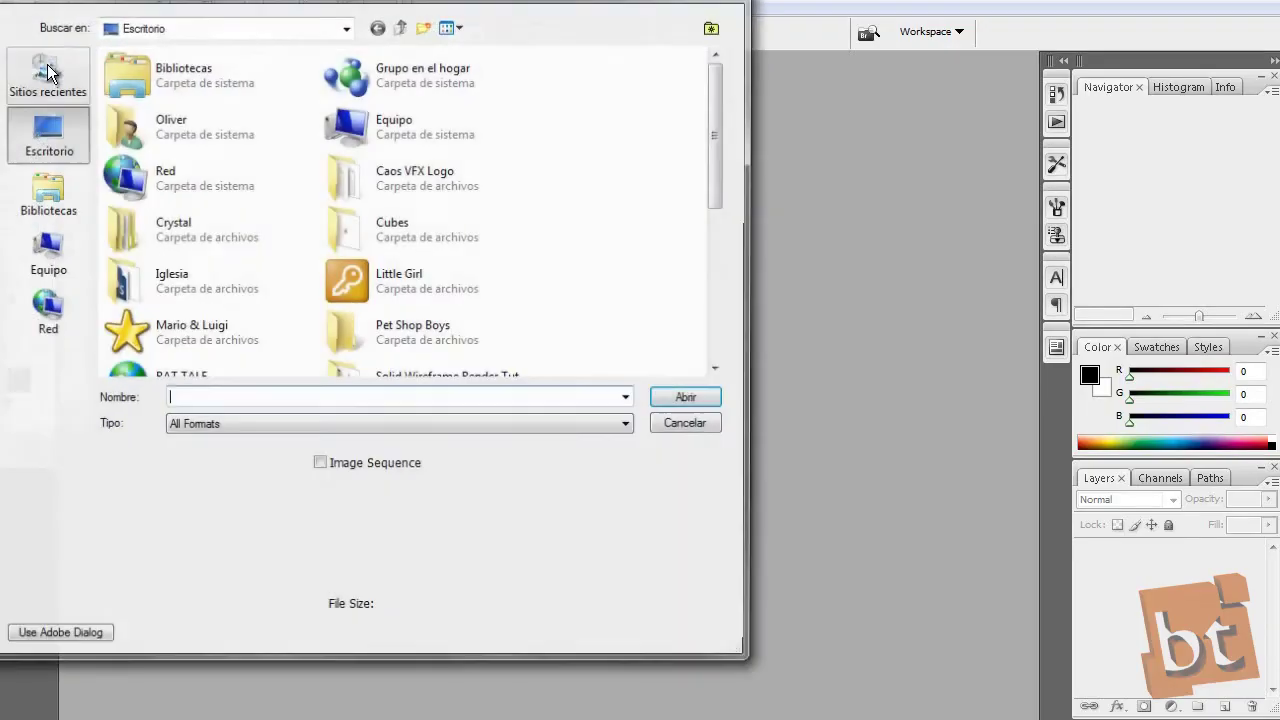
left_click_drag(262, 3, 382, 62)
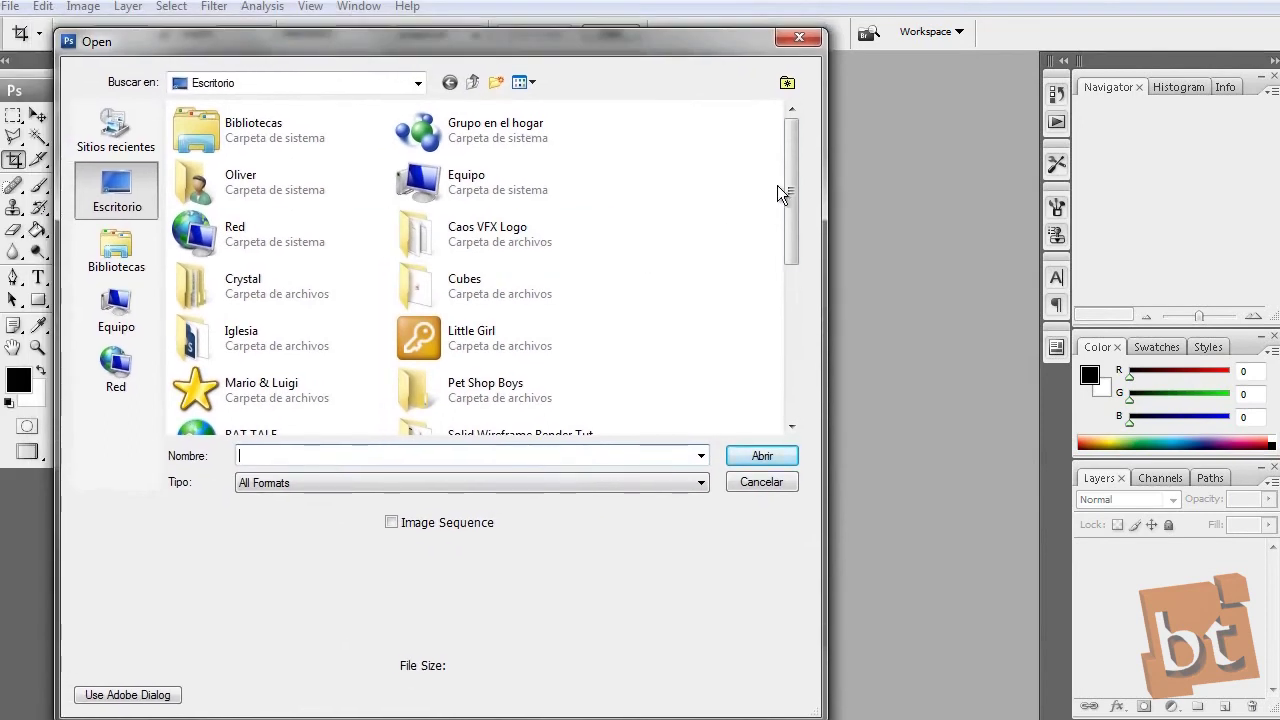
left_click_drag(789, 180, 787, 317)
left_click(243, 412)
left_click(762, 455)
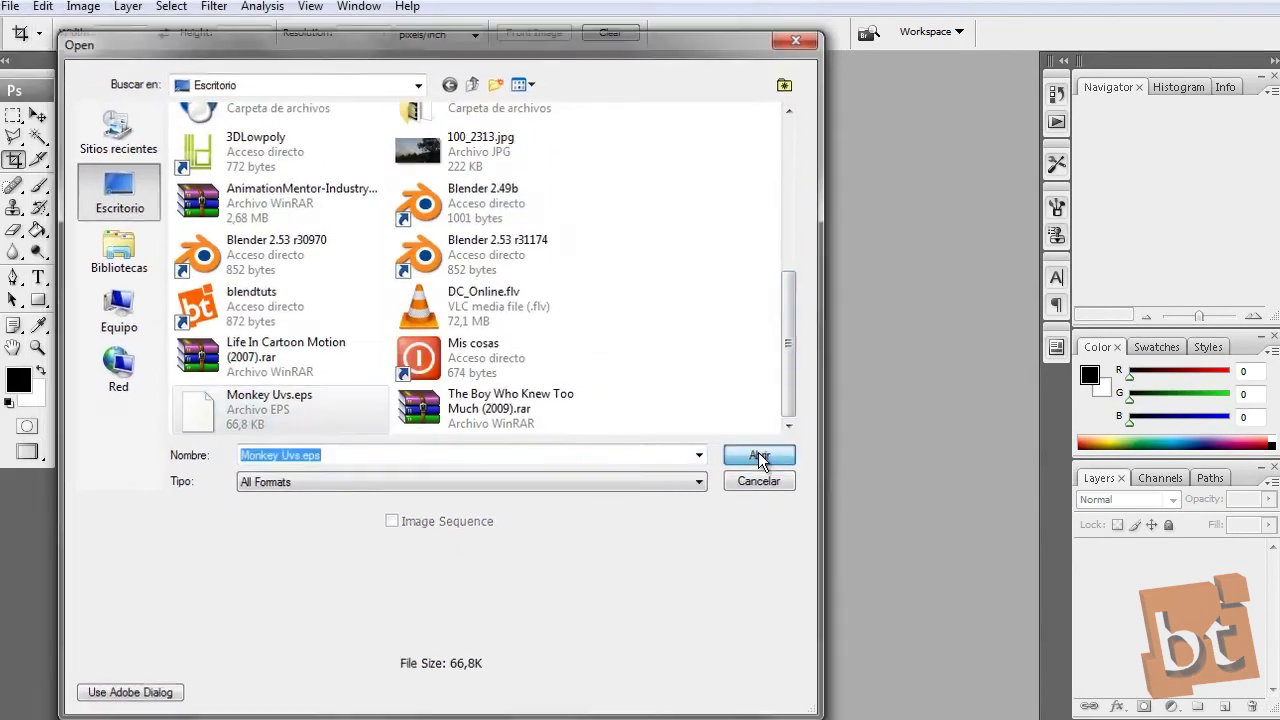
left_click(786, 149)
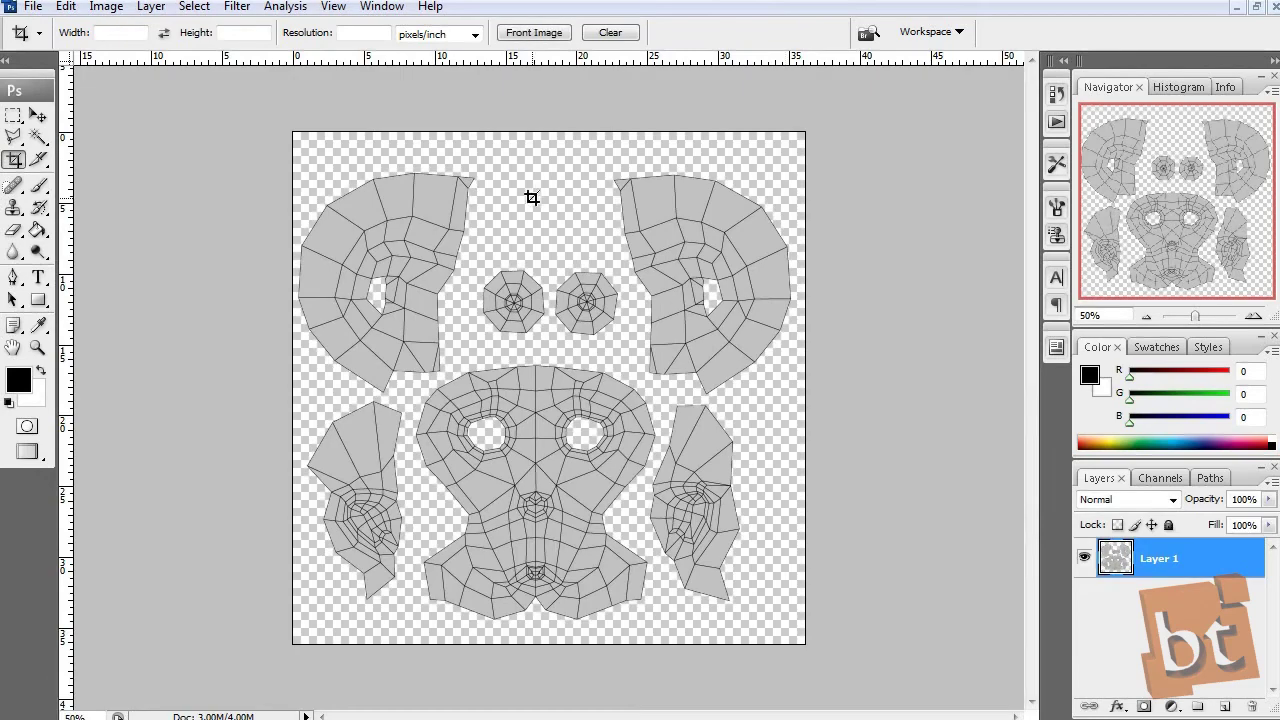
Step: Zoom the UV layout to 100% on the face island and bring up Image > Adjustments
left_click_drag(1197, 314, 1200, 316)
left_click_drag(1170, 231, 1070, 228)
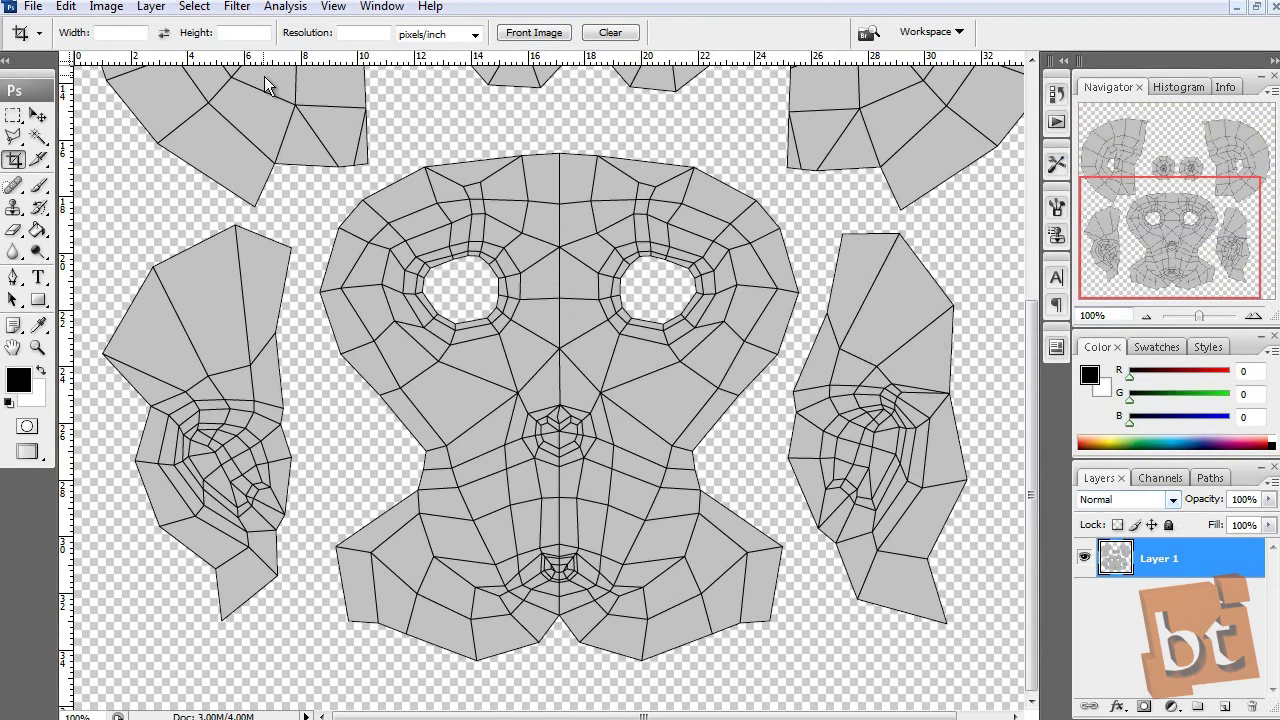
left_click(106, 7)
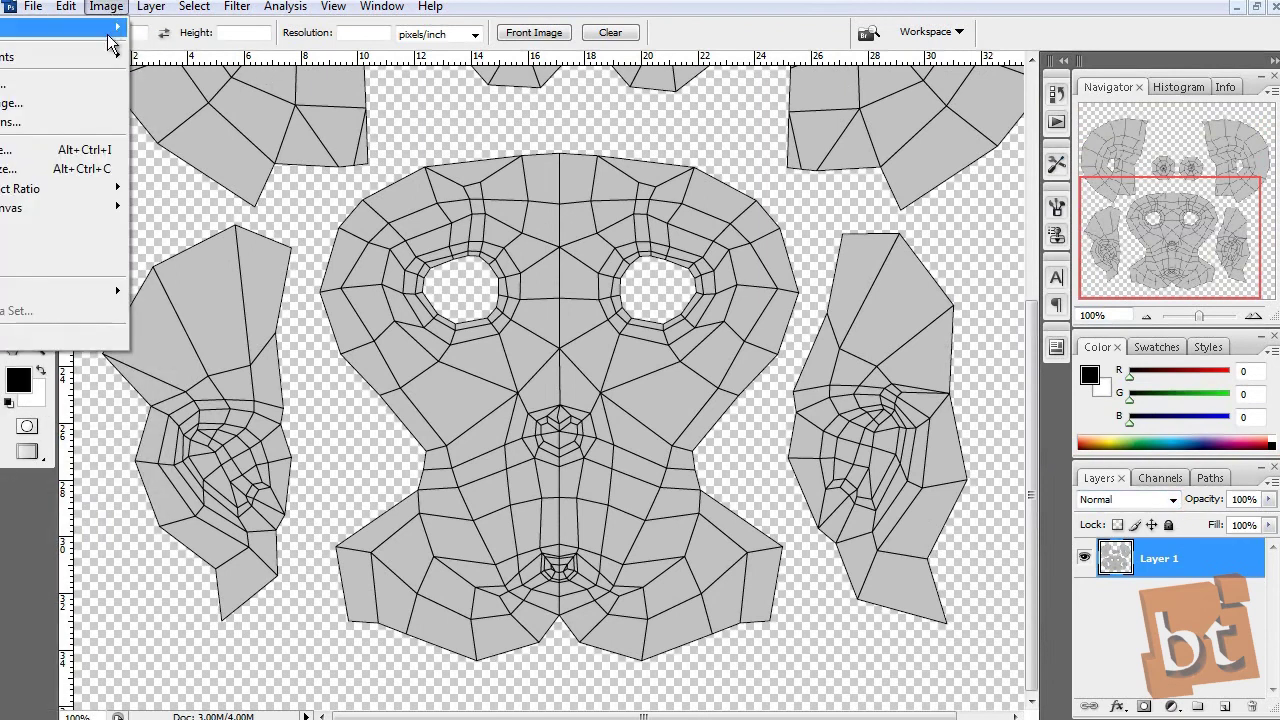
left_click(372, 140)
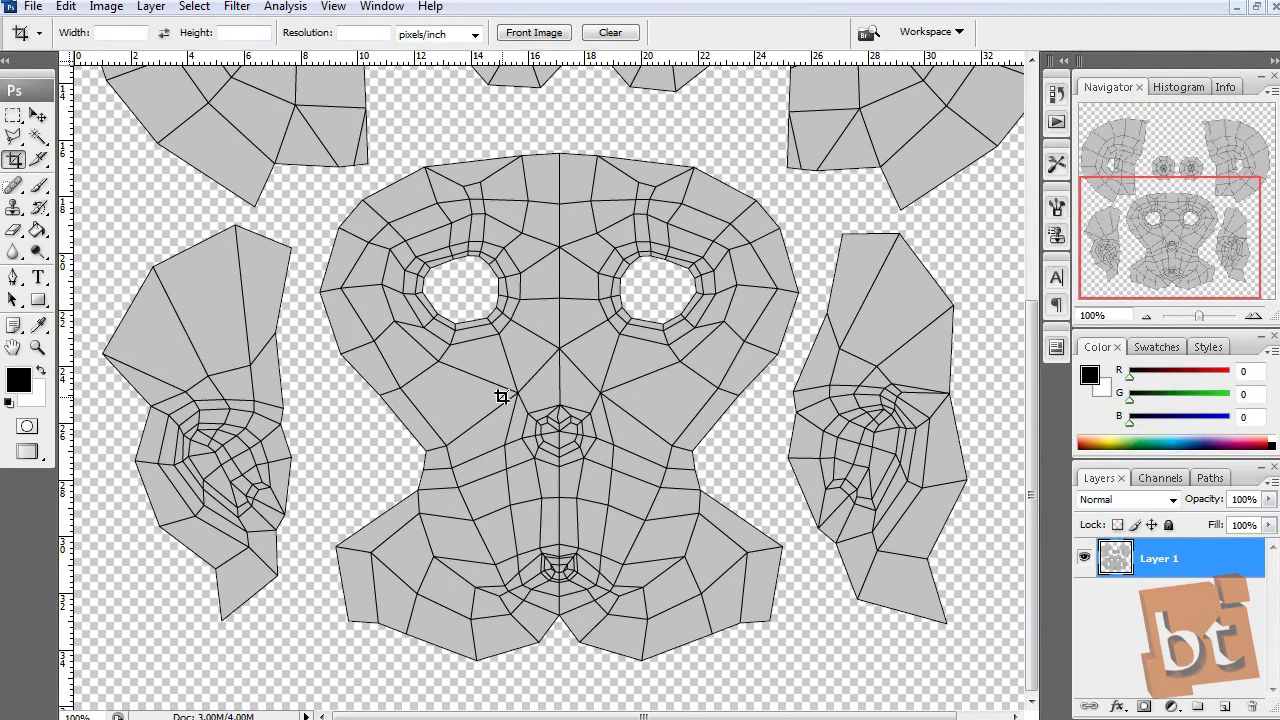
left_click(106, 6)
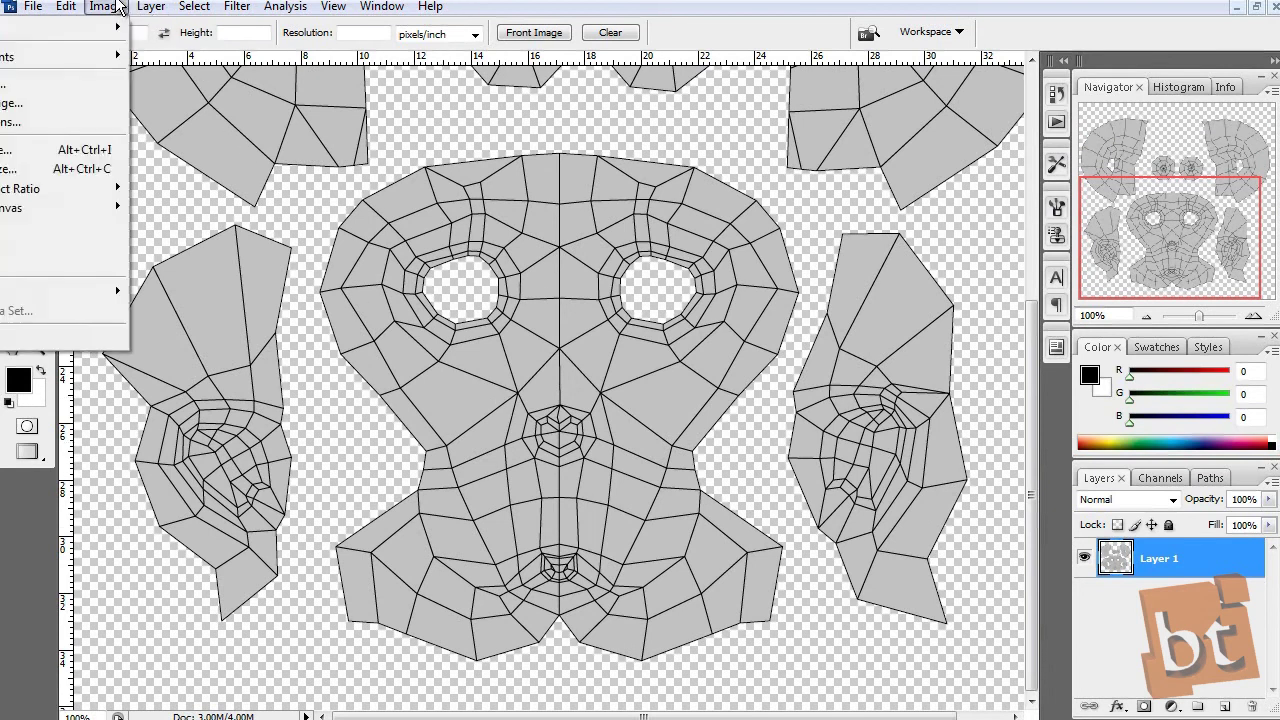
mouse_move(104, 64)
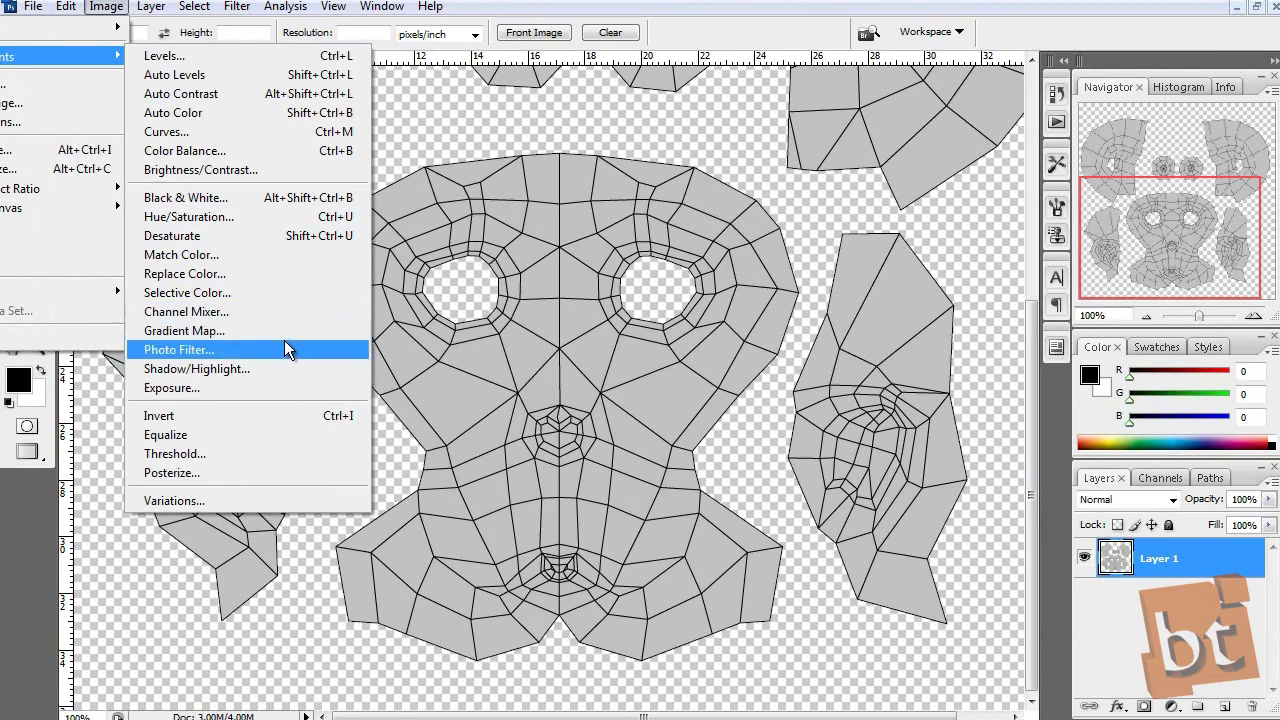
Step: Apply a Curves adjustment with raised midtones and lowered shadows, whitening islands while keeping lines black
left_click(271, 130)
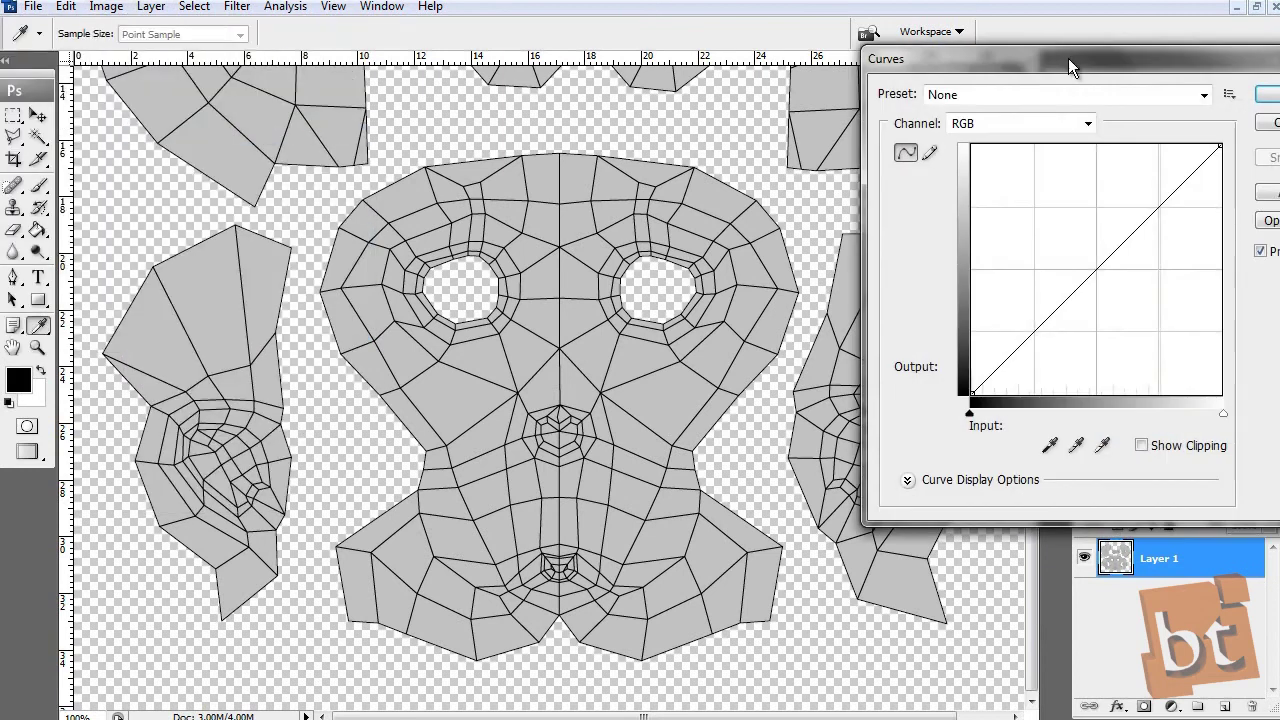
left_click_drag(1068, 58, 796, 224)
left_click_drag(884, 372, 814, 324)
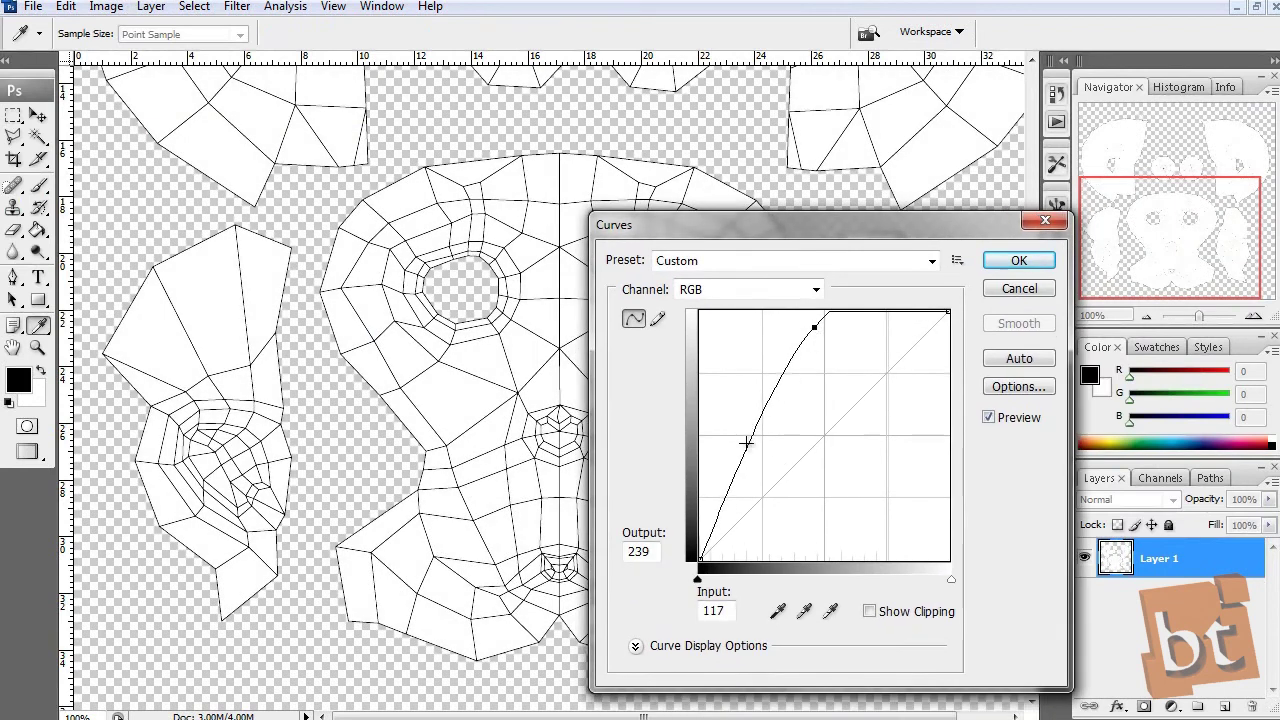
left_click_drag(748, 447, 771, 484)
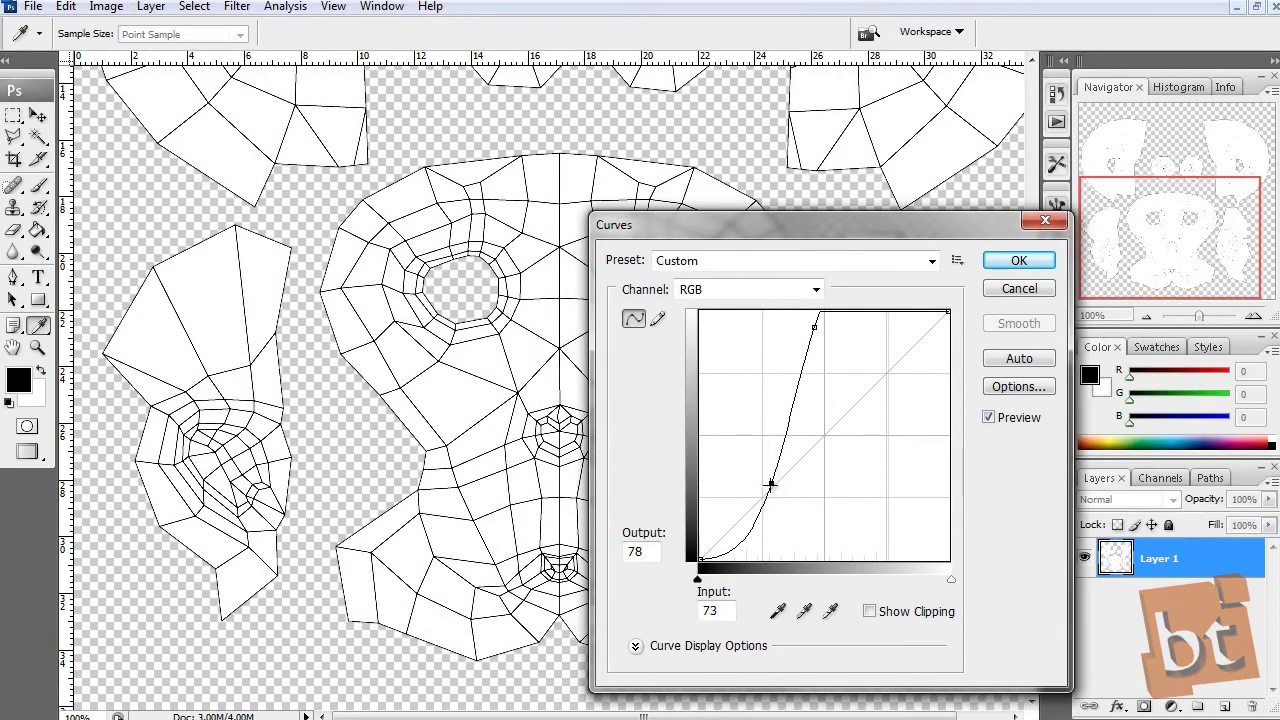
left_click(1012, 262)
mouse_move(1128, 236)
left_mouse_down()
mouse_move(1128, 174)
mouse_move(1125, 236)
left_mouse_up()
Step: Save the layout as Monkey Uvs.jpg at Maximum JPEG quality and return to Blender
left_click(33, 8)
left_click(20, 254)
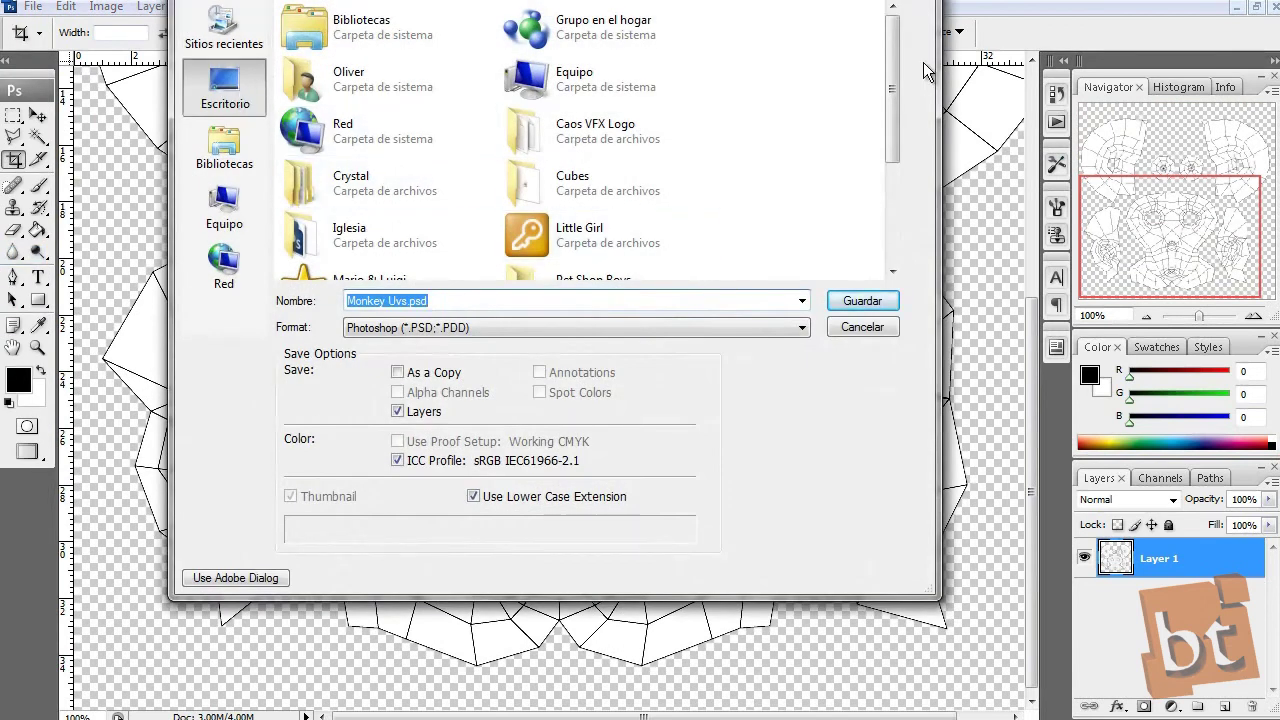
left_click_drag(892, 75, 892, 175)
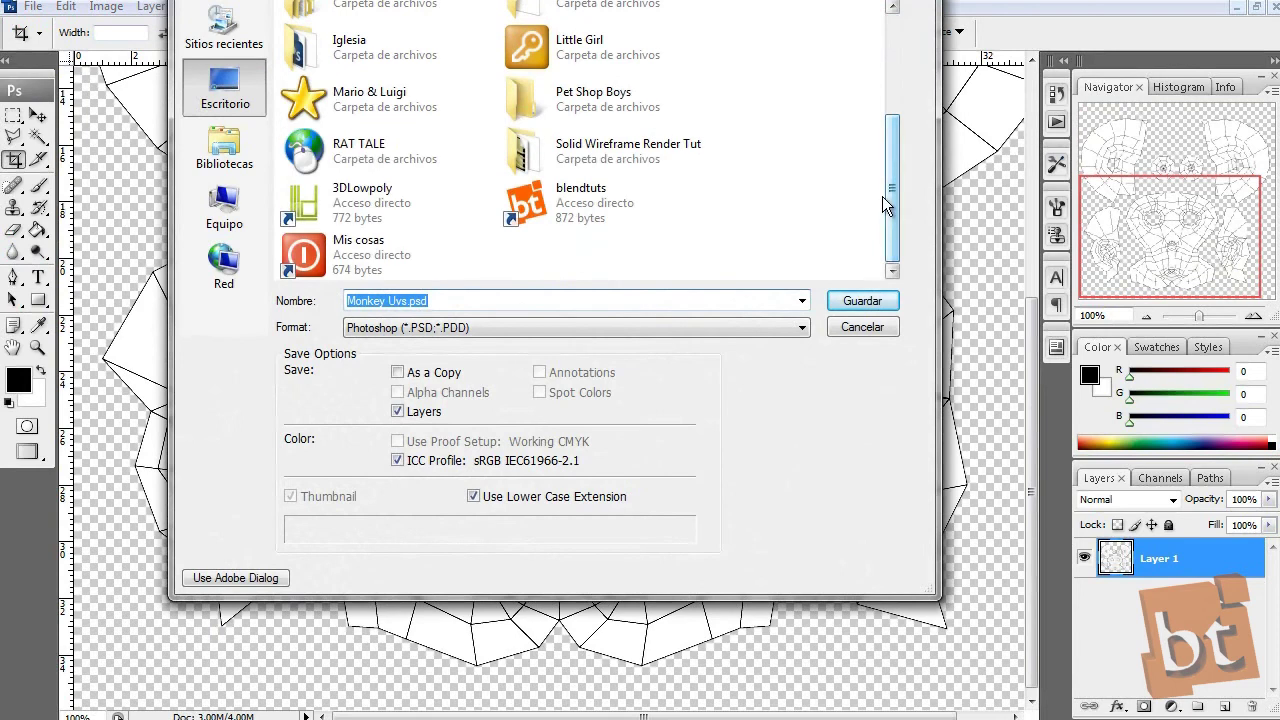
left_click(430, 326)
left_click(462, 437)
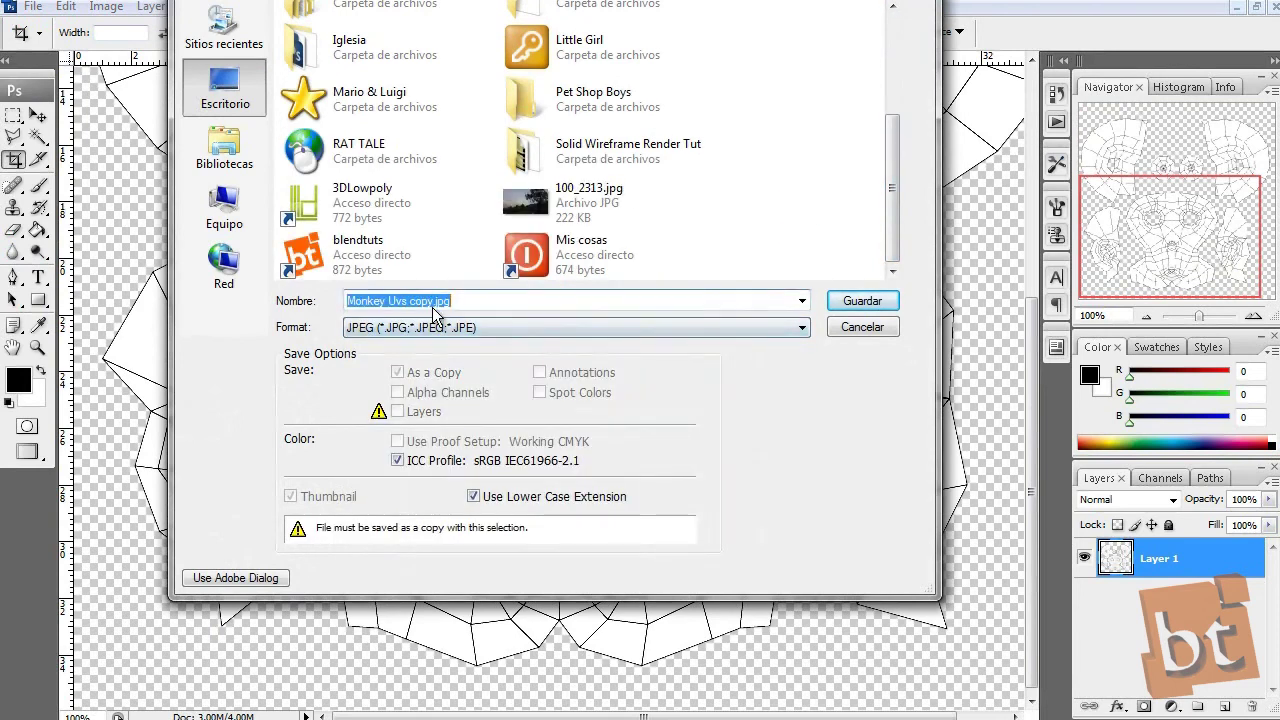
left_click(433, 303)
key("BackSpace")
key("BackSpace")
key("BackSpace")
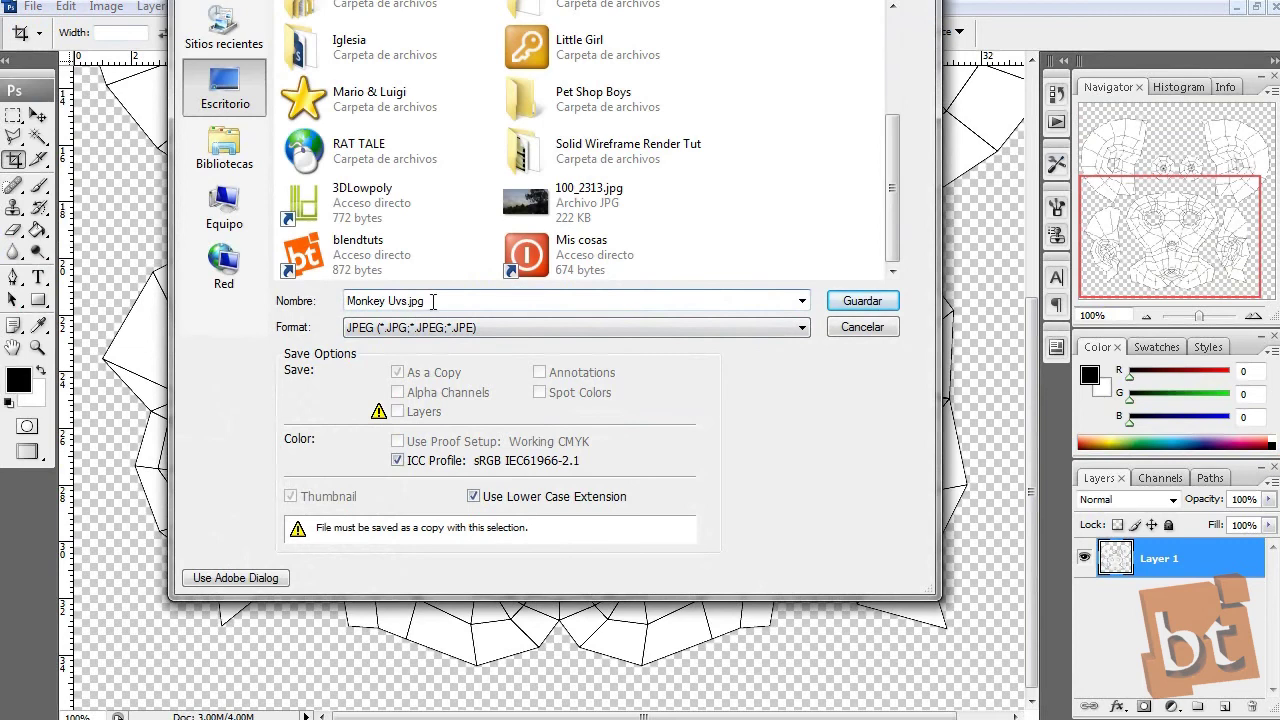
left_click(885, 303)
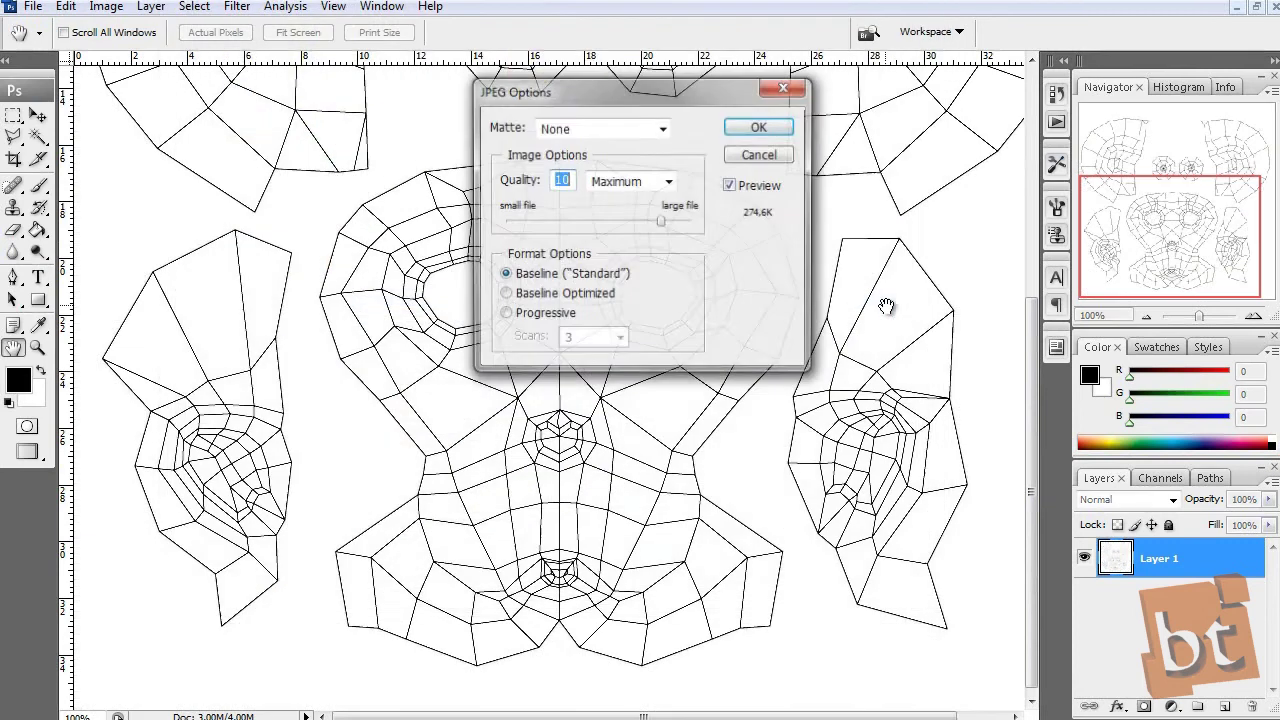
left_click(760, 127)
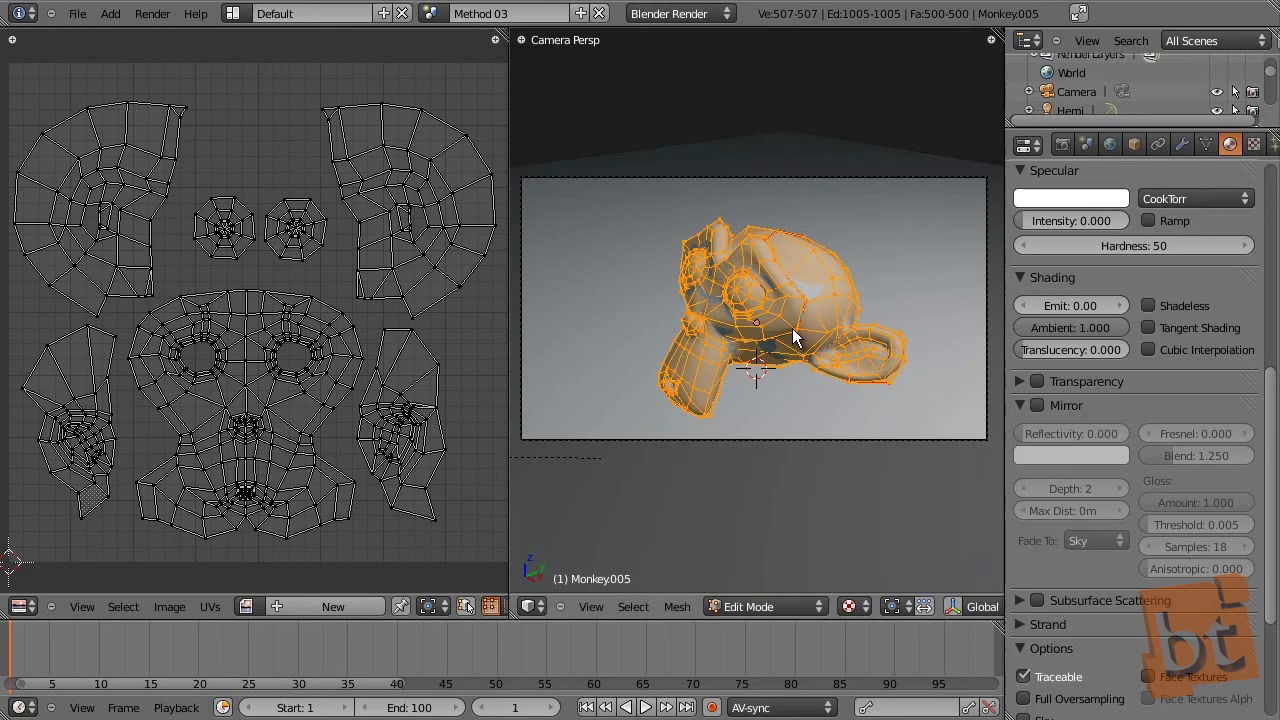
key("Tab")
scroll(792, 328, "up", 3)
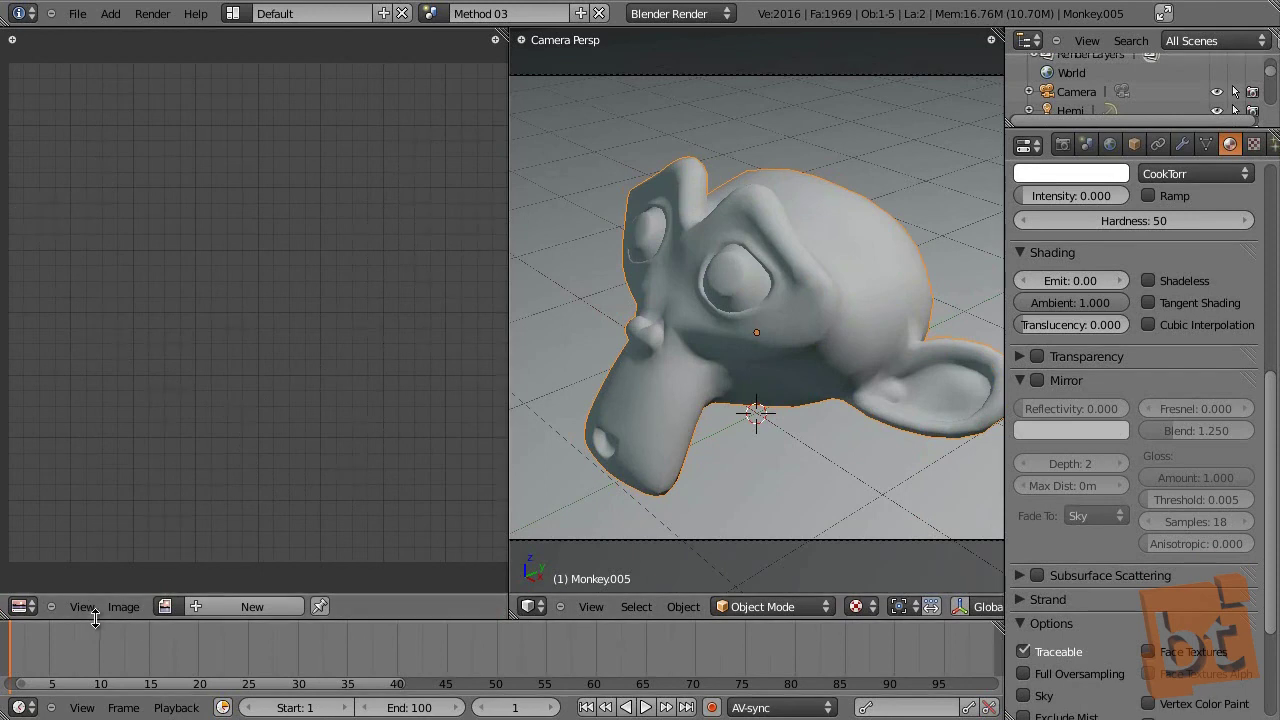
Step: Load Monkey Uvs.jpg from the Desktop into the UV/Image Editor, zoomed out to show it fully
left_click(126, 608)
left_click(145, 567)
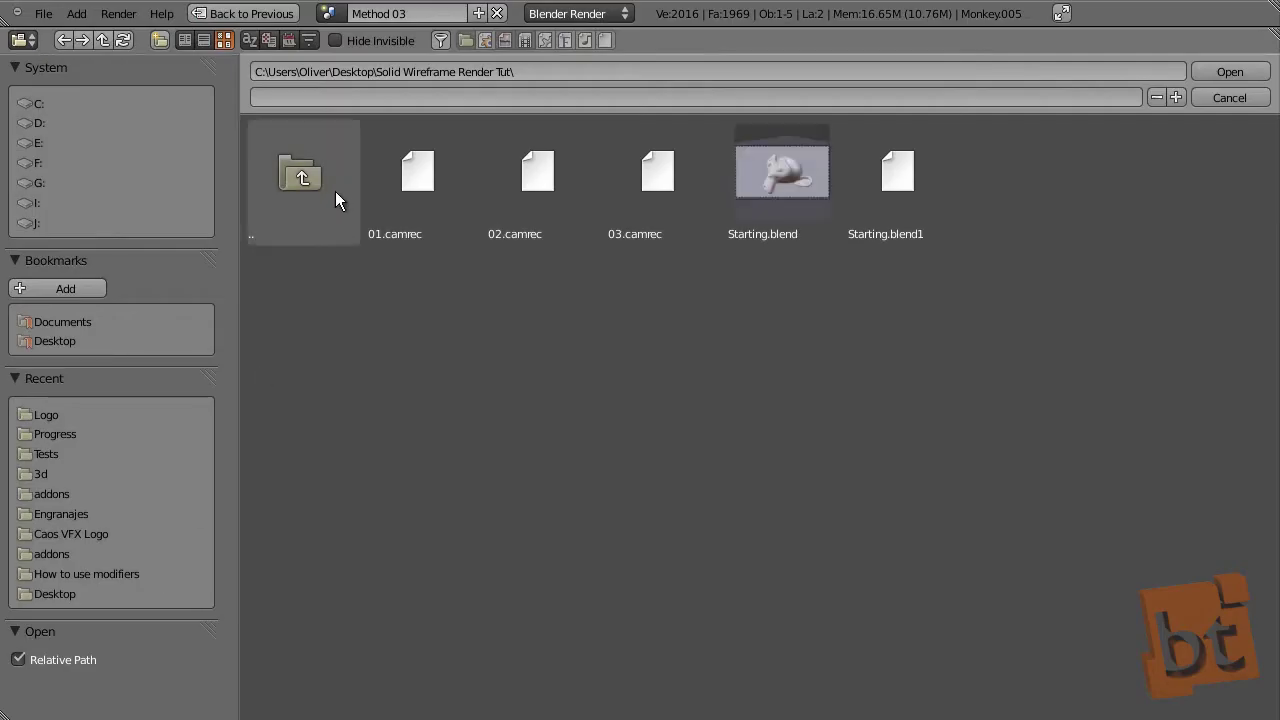
left_click(66, 340)
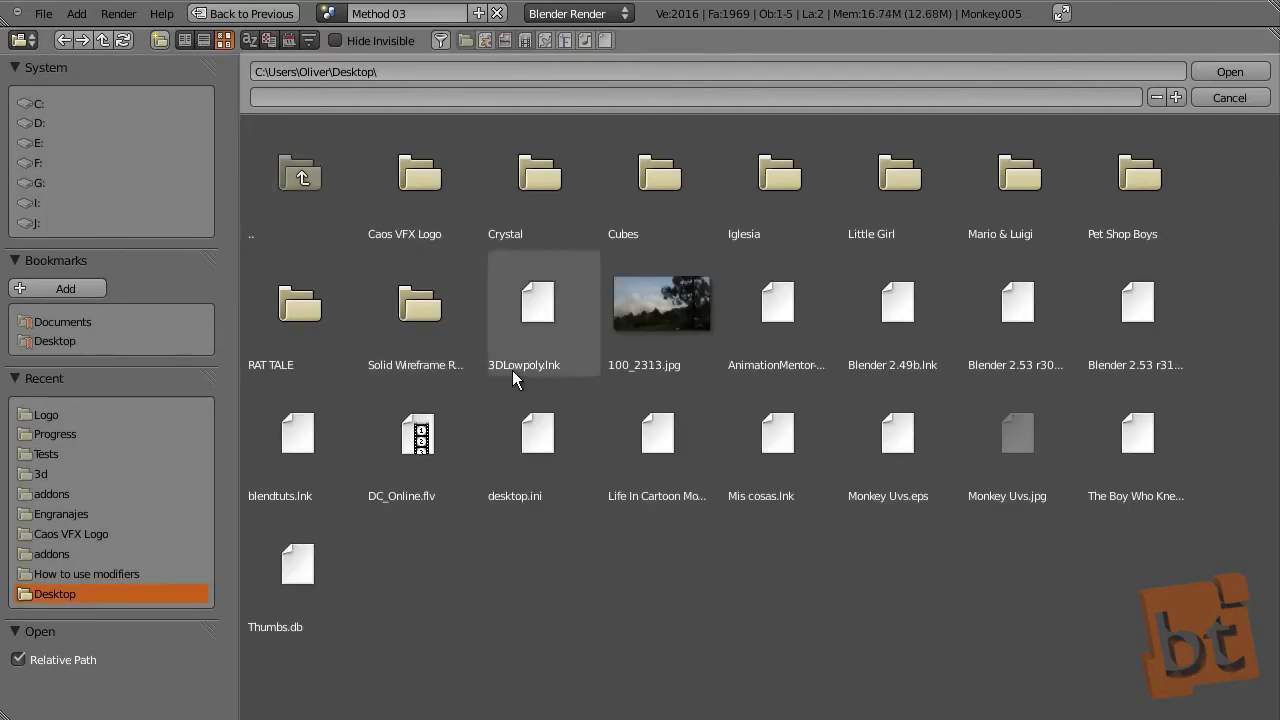
left_click(1020, 425)
left_click(1208, 73)
scroll(360, 320, "down", 5)
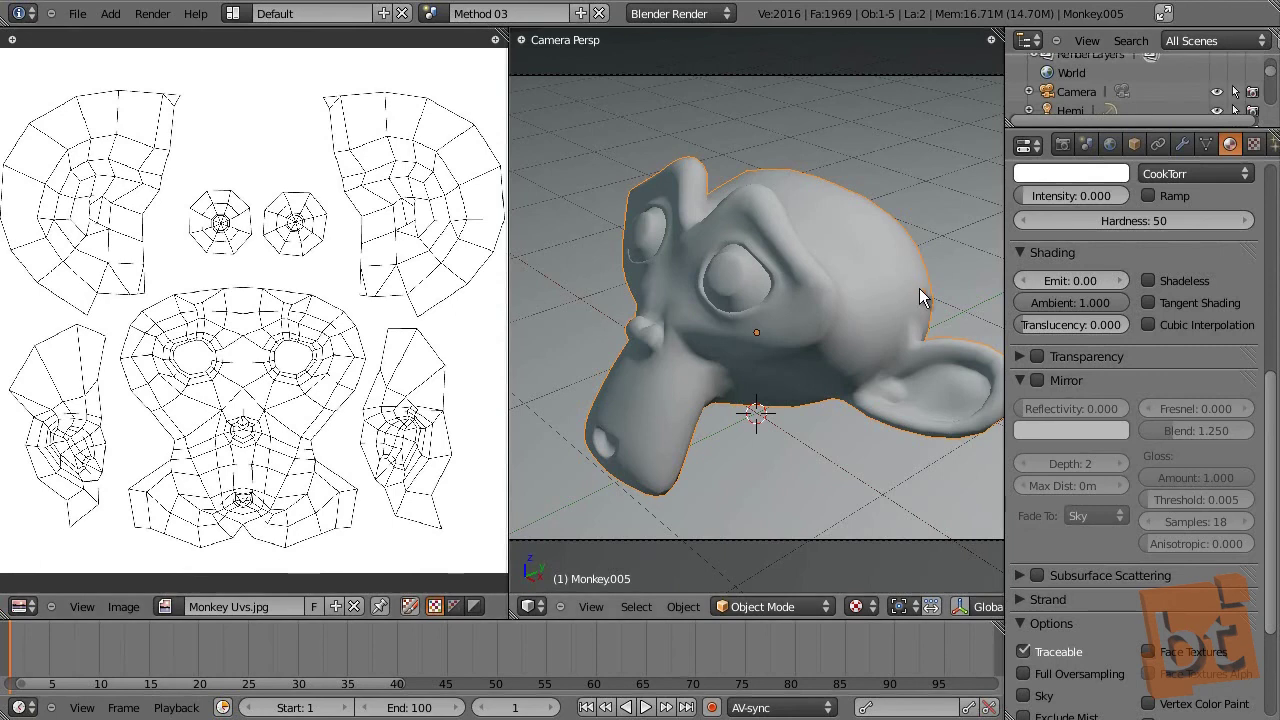
Step: Add a new Image or Movie texture named 'Wire Texture' to the monkey's material
left_click(1253, 144)
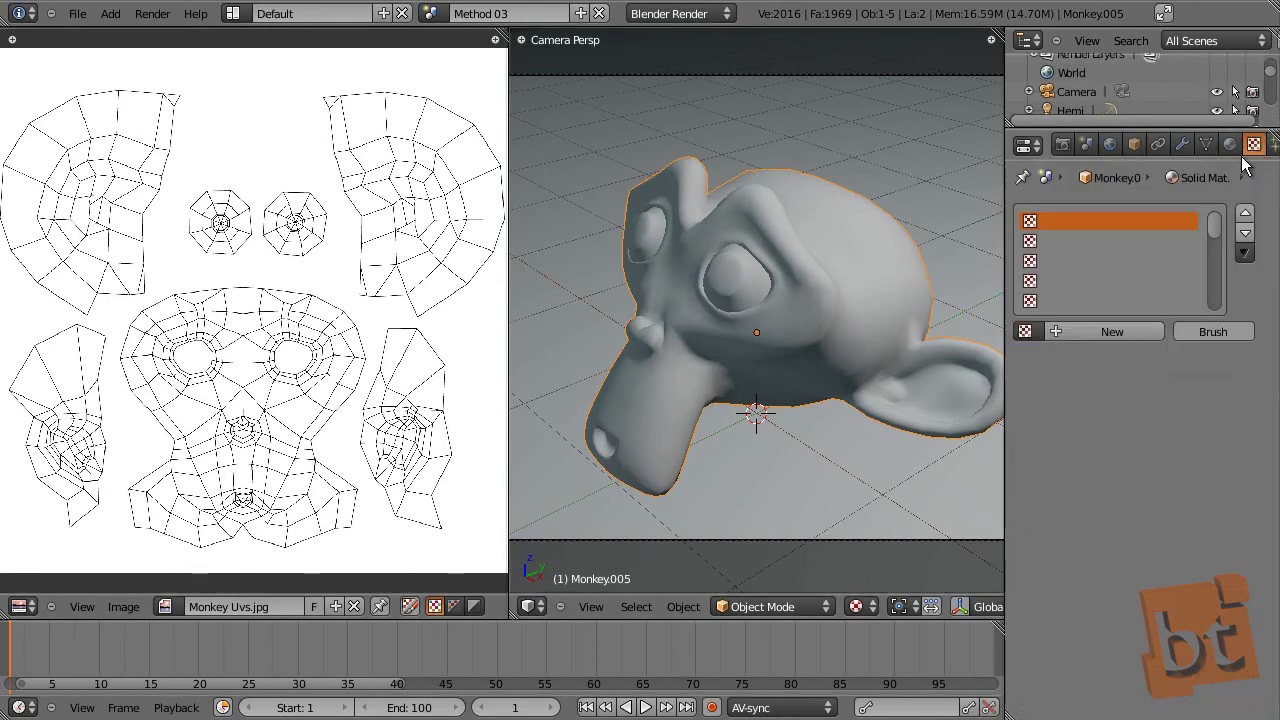
left_click(1077, 330)
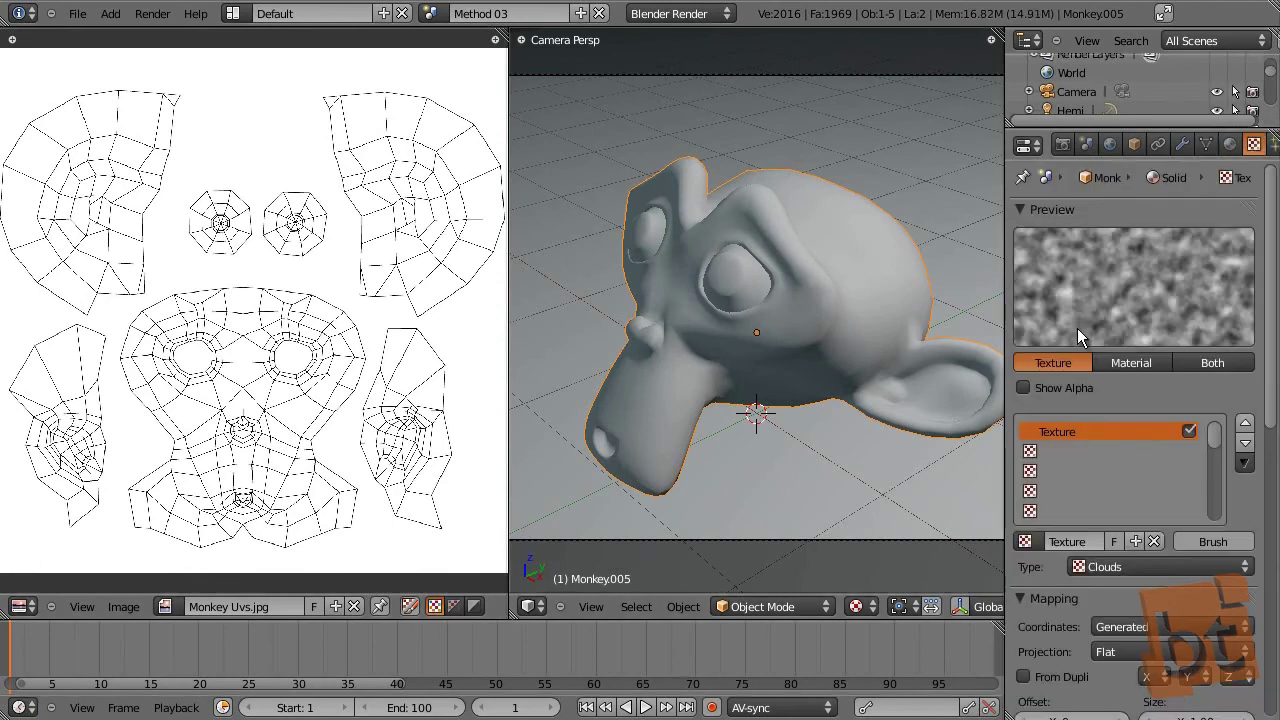
left_click(1081, 541)
type("Wire Texture")
key("Return")
left_click(1085, 567)
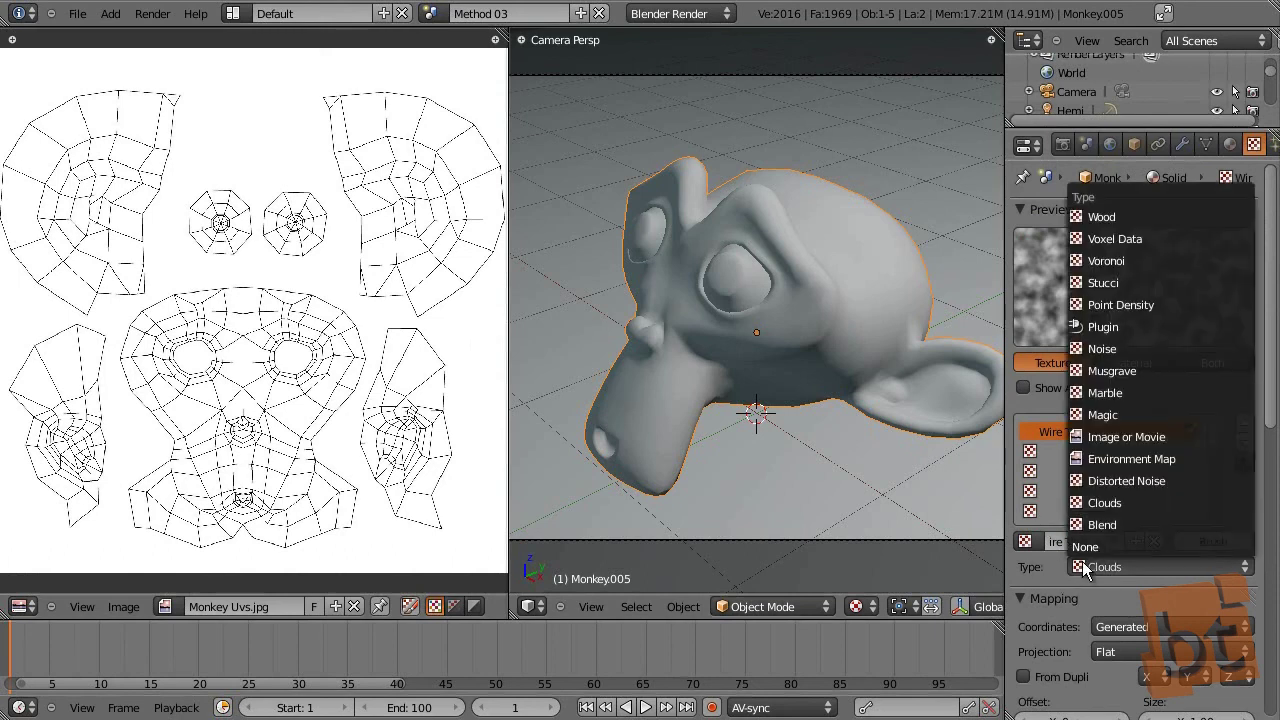
left_click(1120, 445)
Step: Set the texture image to Monkey Uvs.jpg with UV mapping coordinates, then select the floor plane
middle_click_drag(1118, 615, 1097, 284)
scroll(1097, 284, "down", 6)
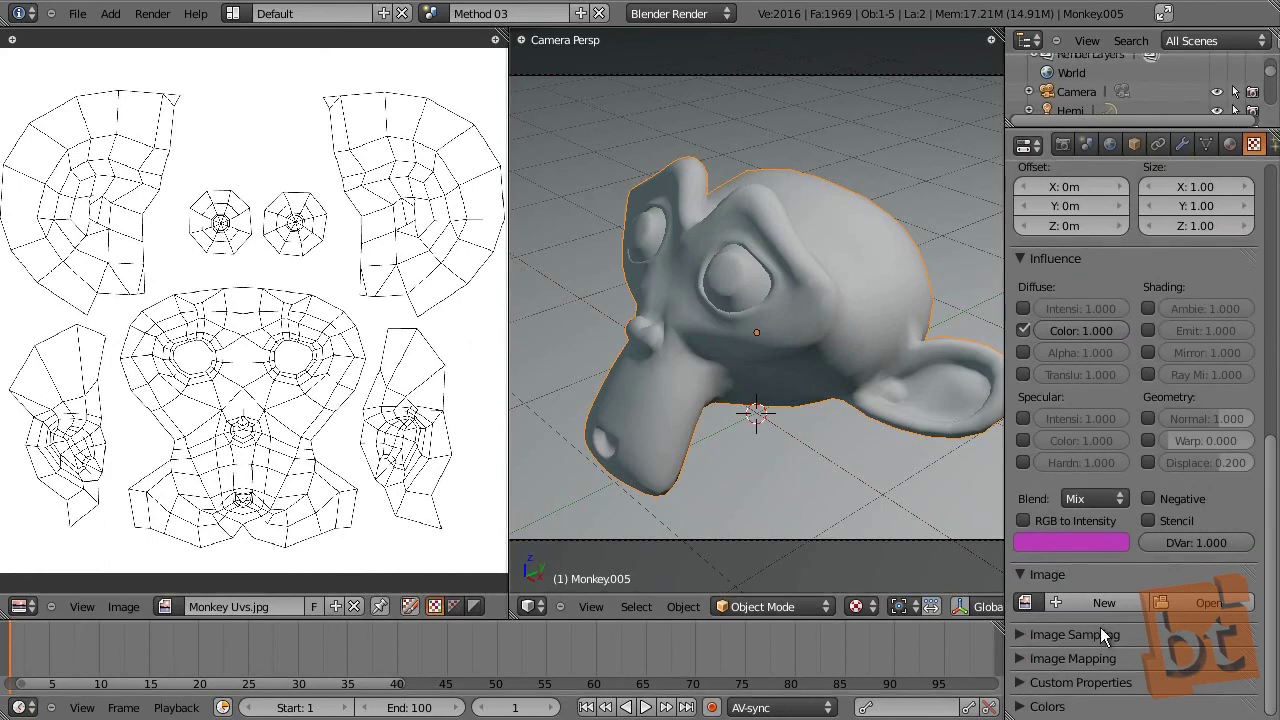
mouse_move(1043, 635)
left_mouse_down()
mouse_move(1049, 599)
mouse_move(1049, 628)
left_mouse_up()
left_click(1025, 603)
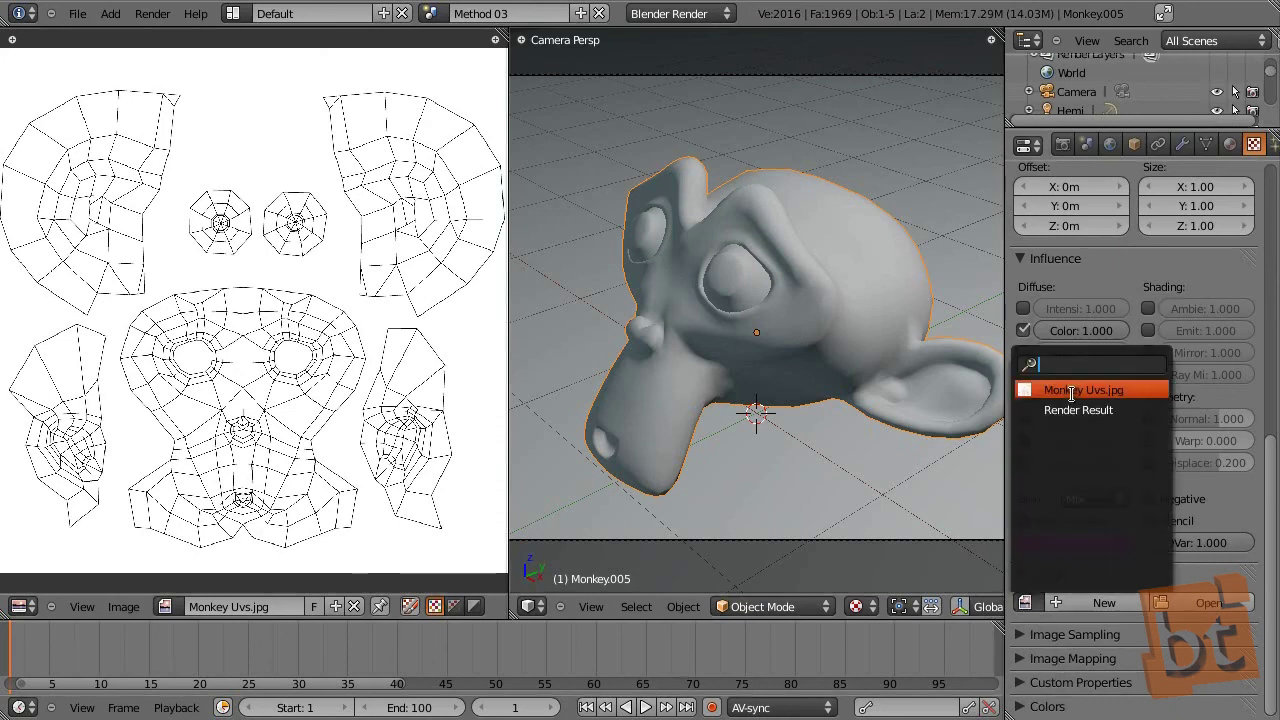
left_click(1071, 392)
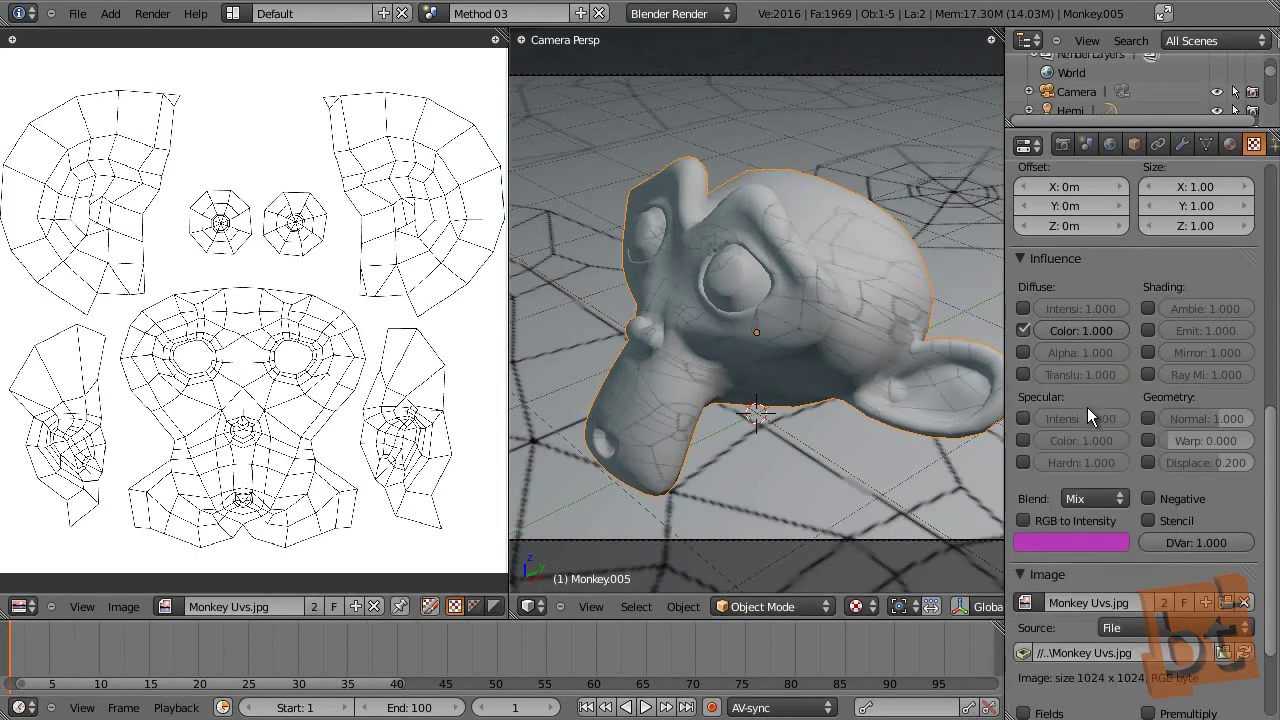
scroll(1128, 452, "up", 3)
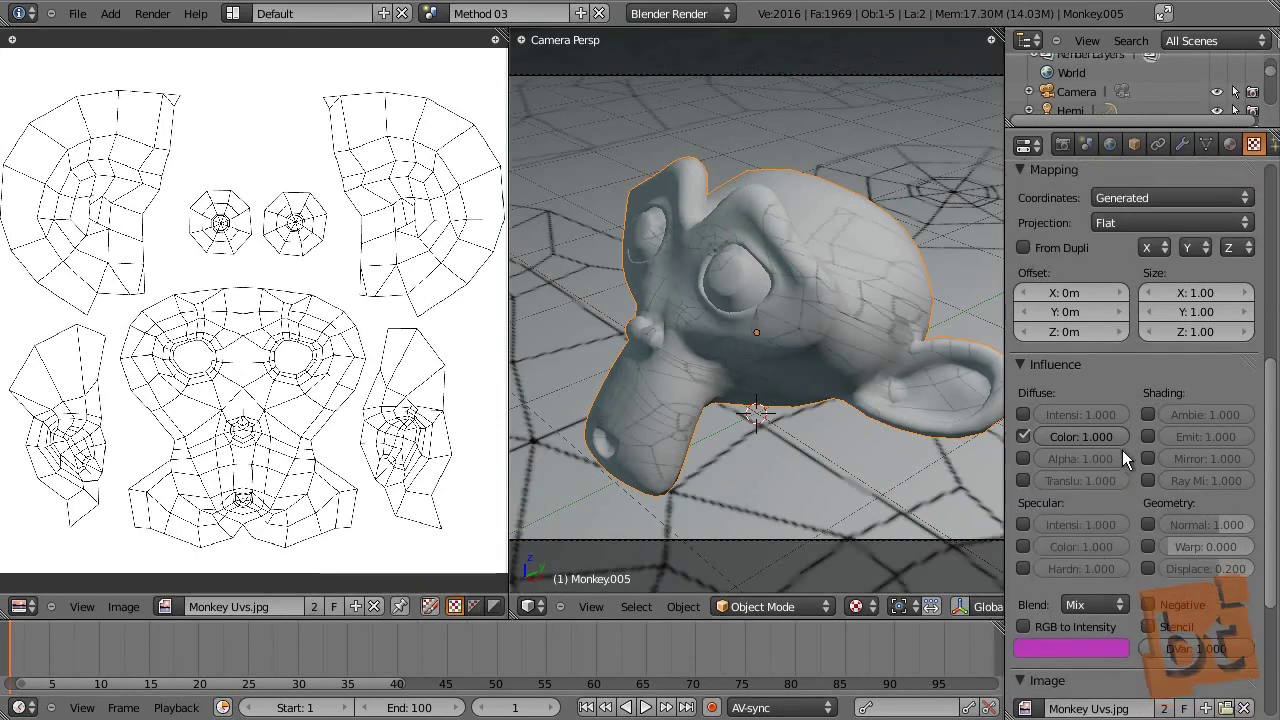
scroll(1128, 452, "up", 4)
left_click(1151, 330)
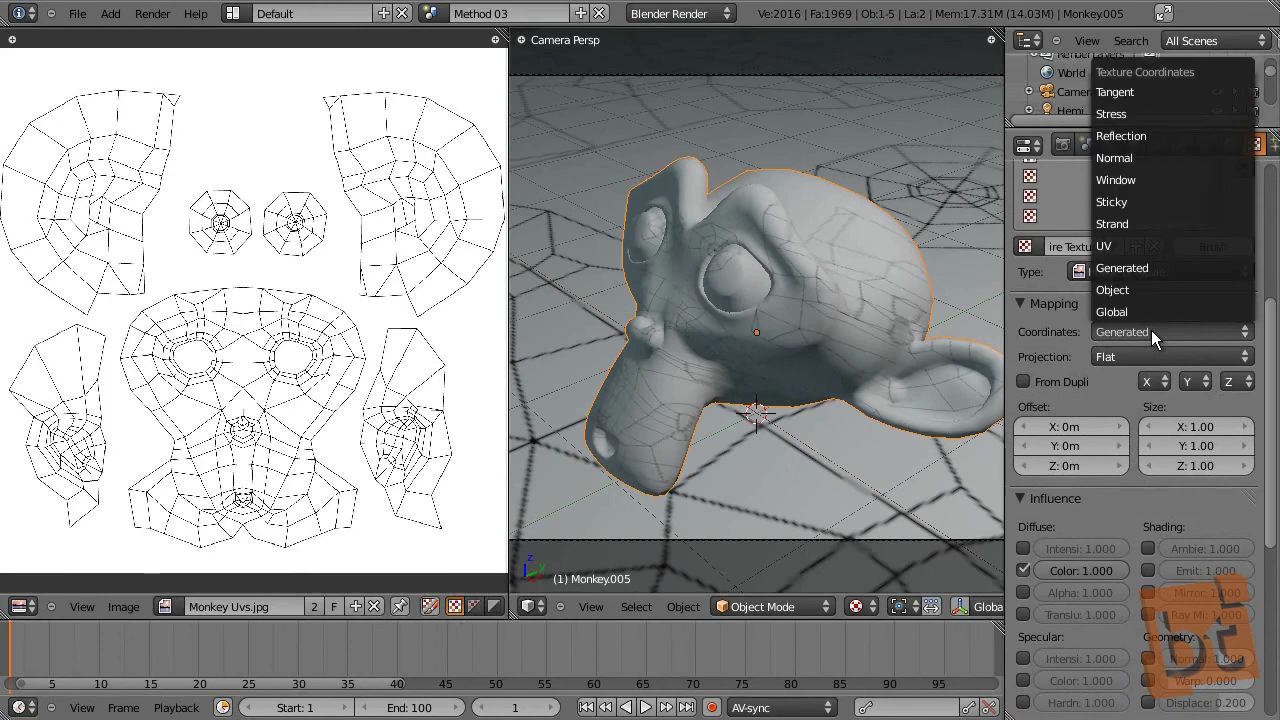
left_click(1139, 250)
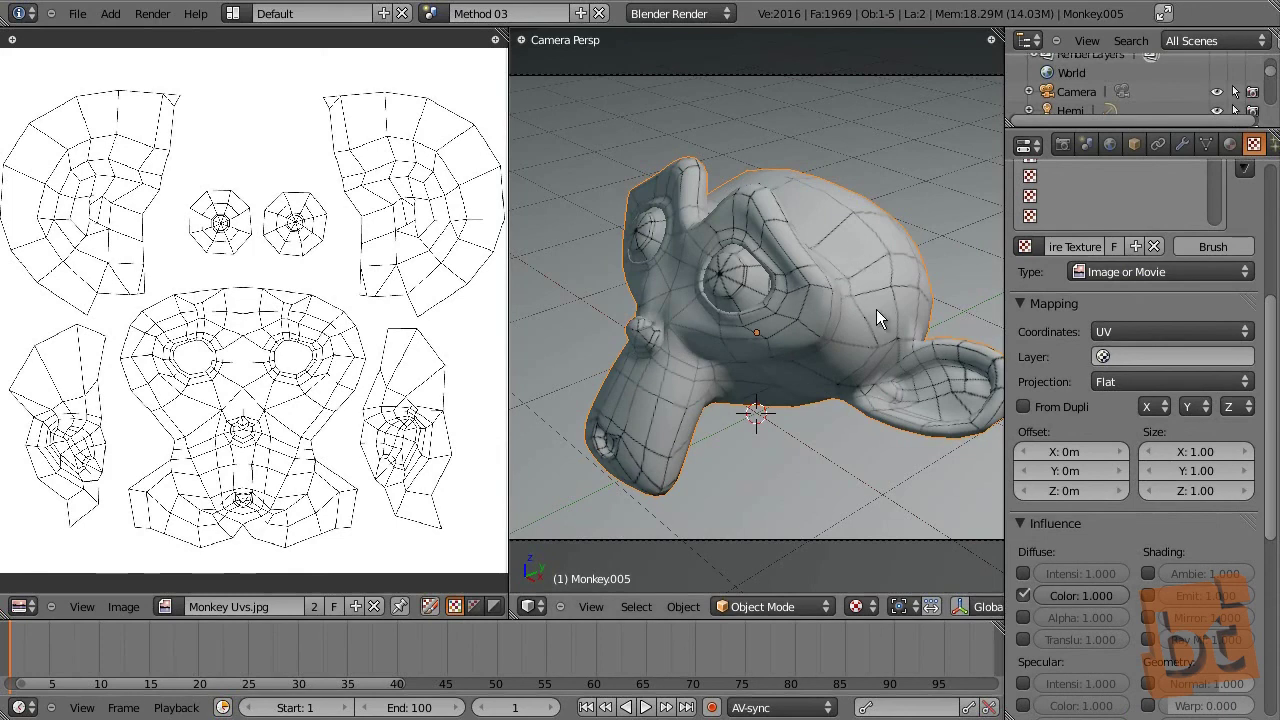
right_click(825, 484)
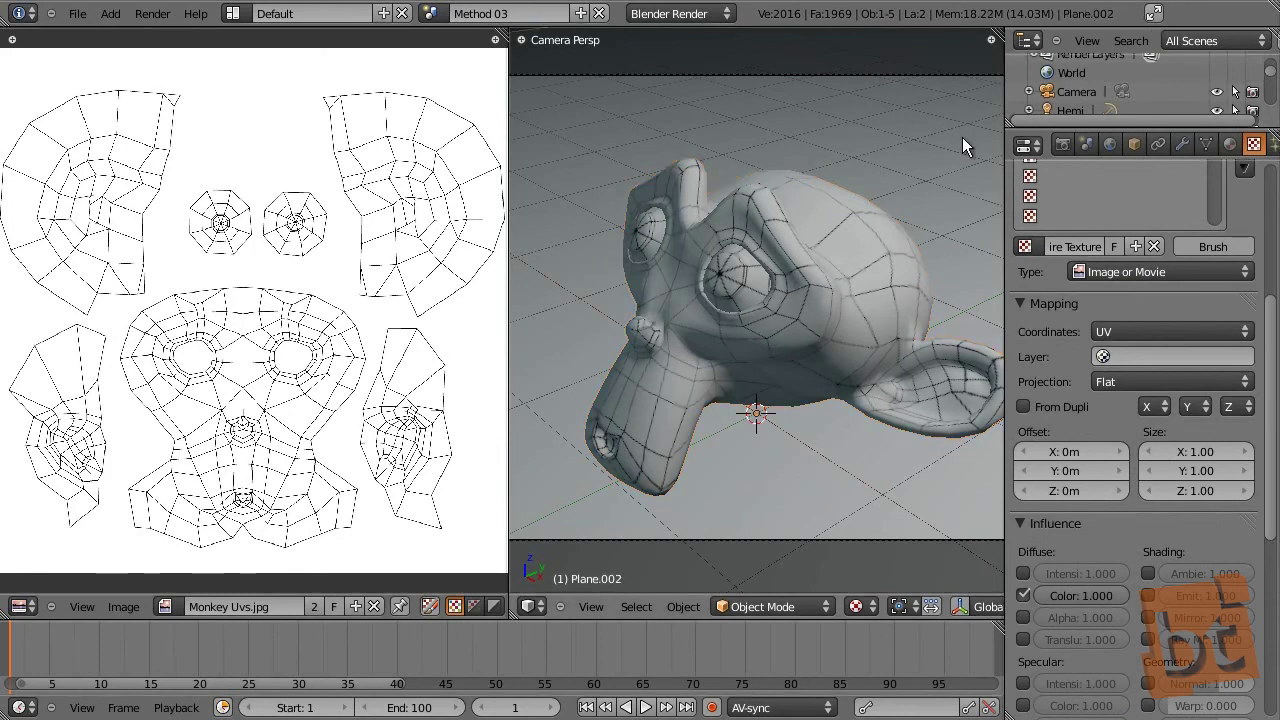
Step: Give the floor its own material, Solid Mat.003 copied from Solid Mat.002, and render a test
scroll(958, 159, "down", 5)
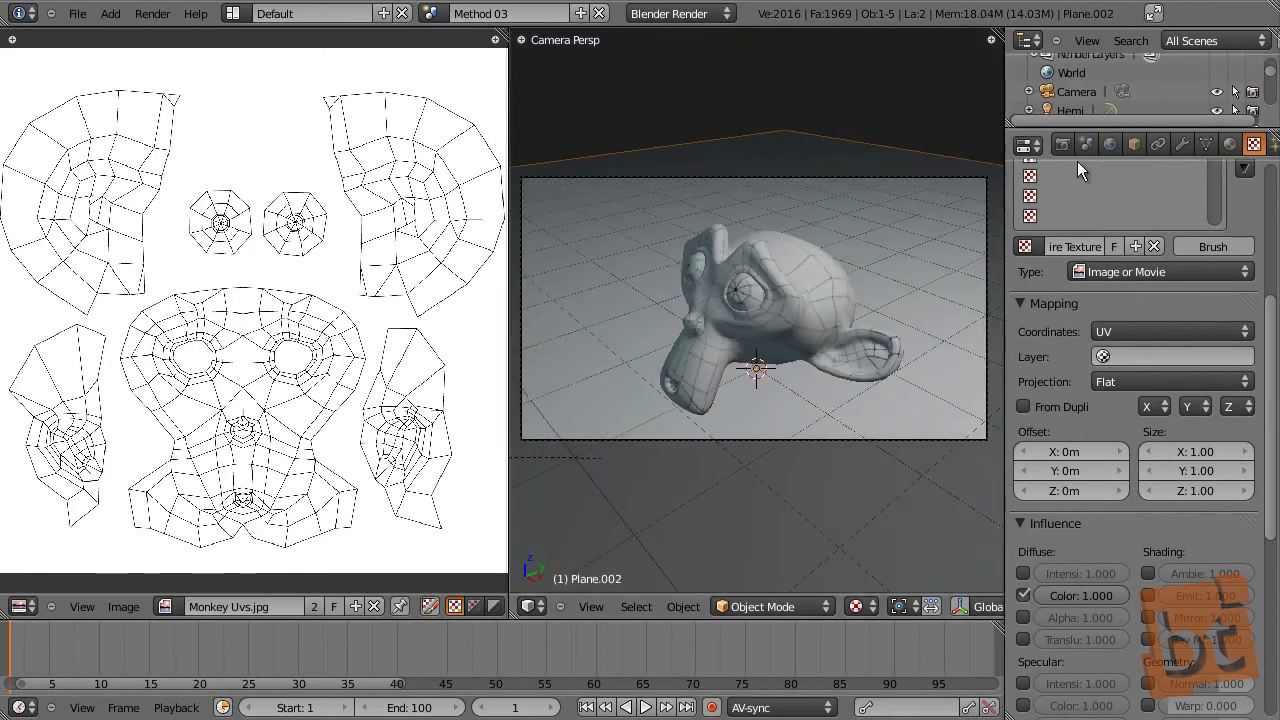
scroll(1202, 255, "up", 6)
left_click(1229, 144)
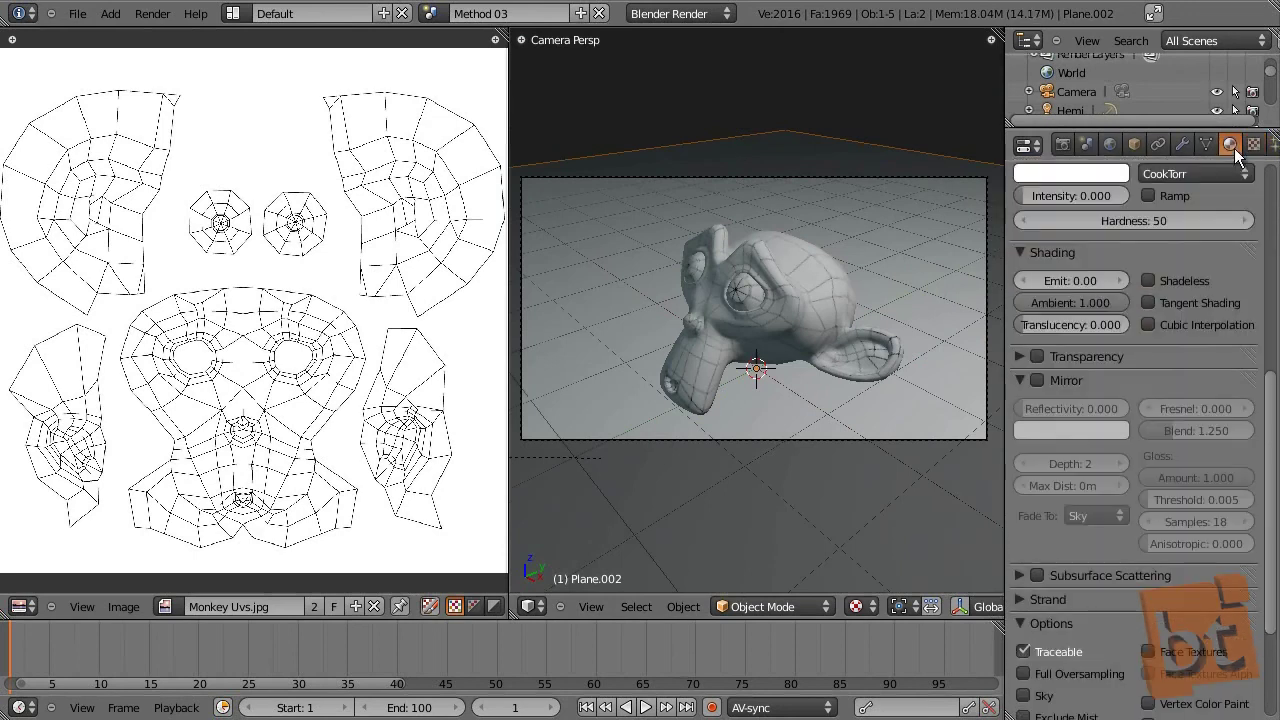
scroll(1113, 235, "up", 10)
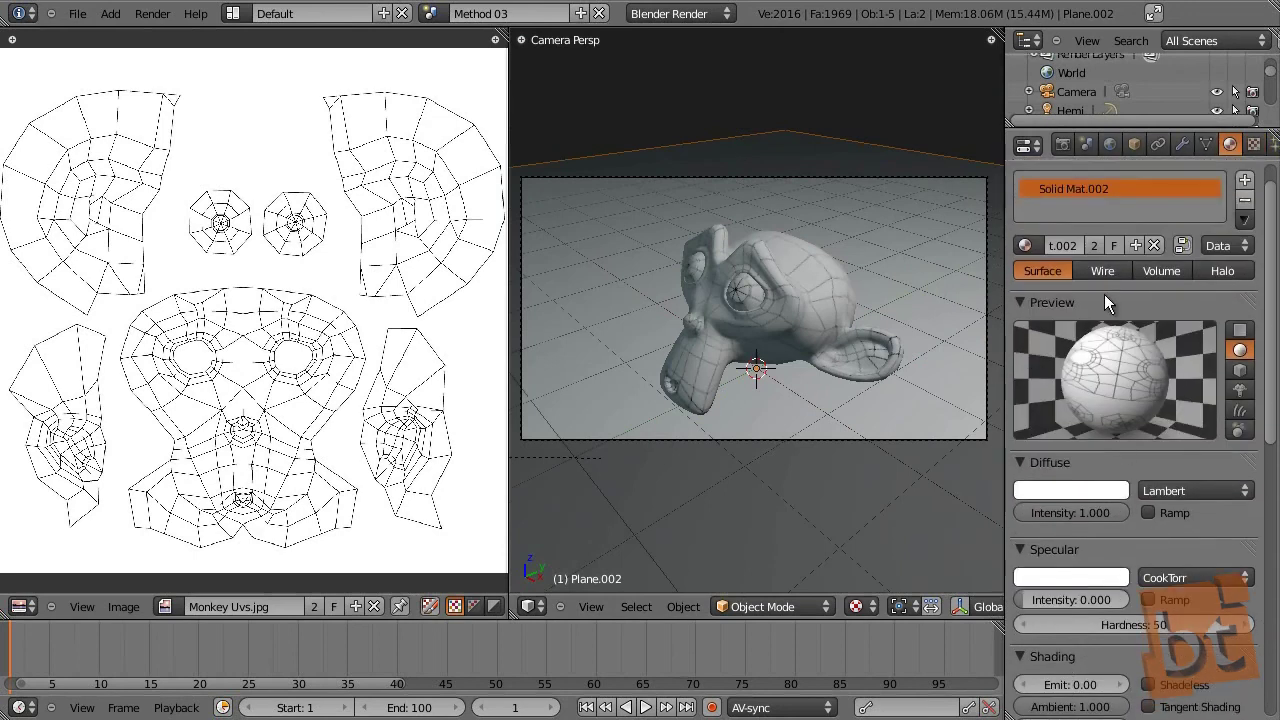
scroll(1104, 292, "up", 1)
left_click(1133, 278)
left_click(1248, 142)
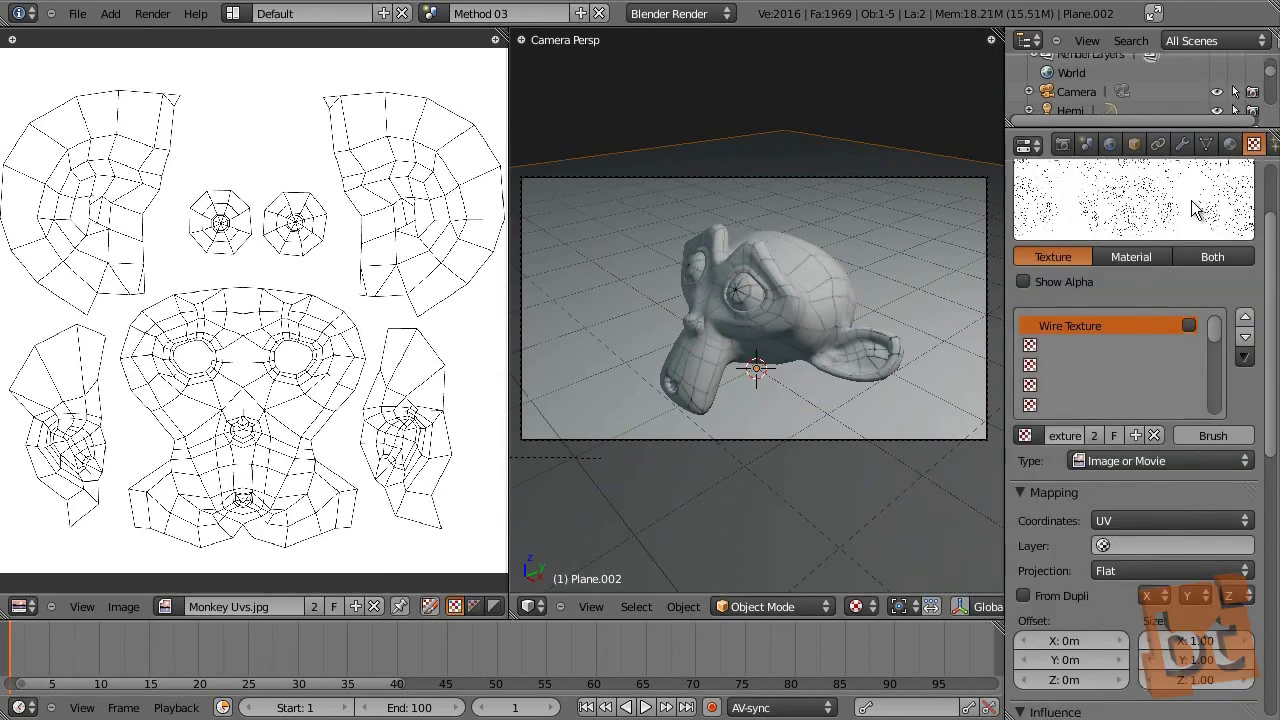
left_click(1230, 144)
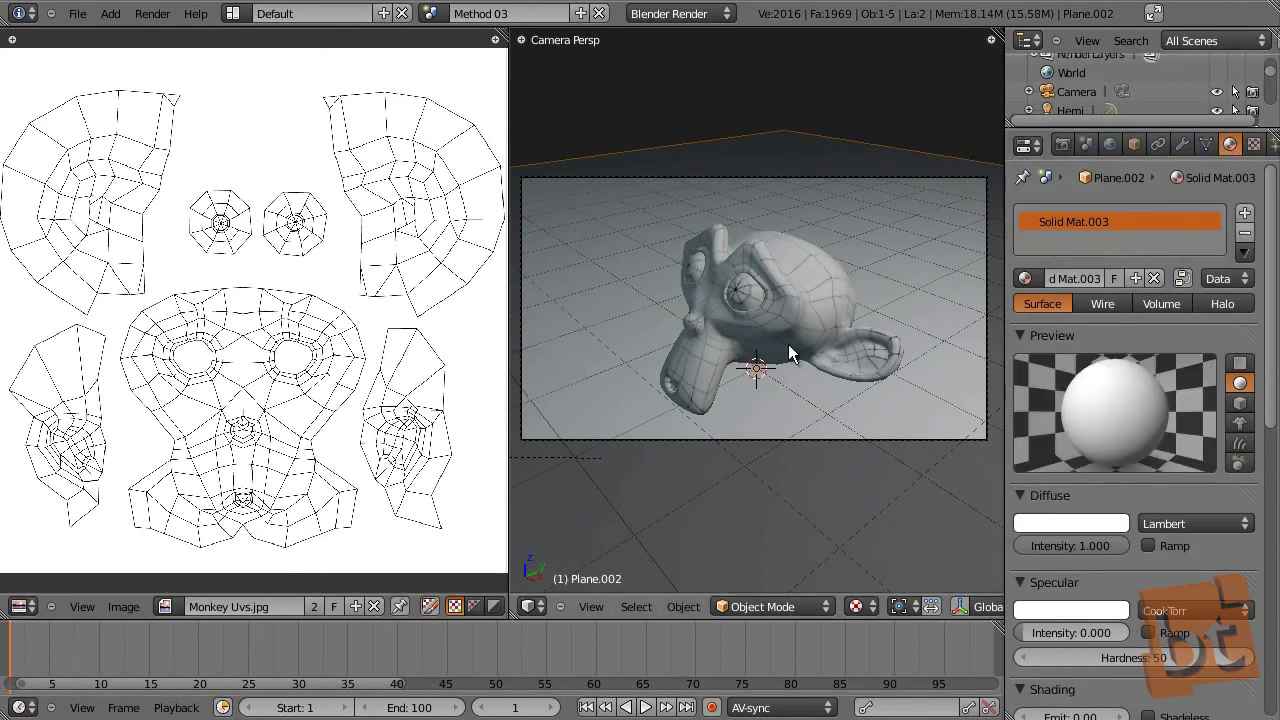
key("F12")
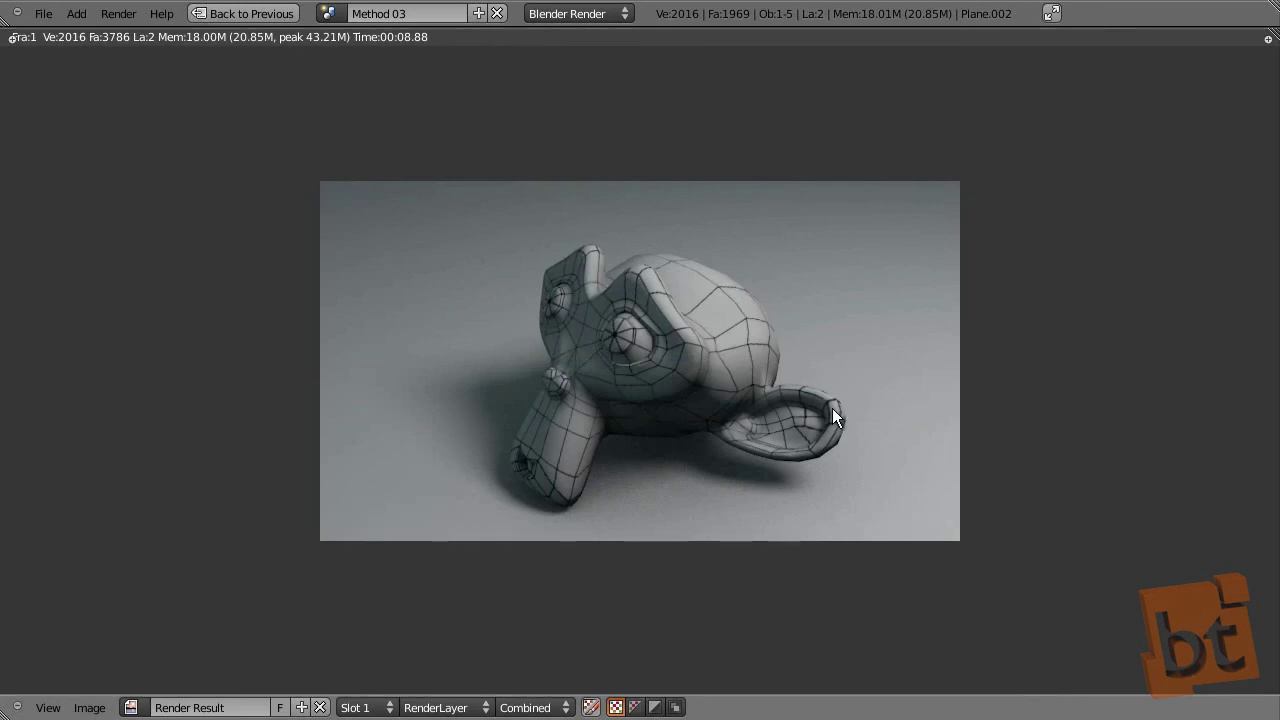
key("Escape")
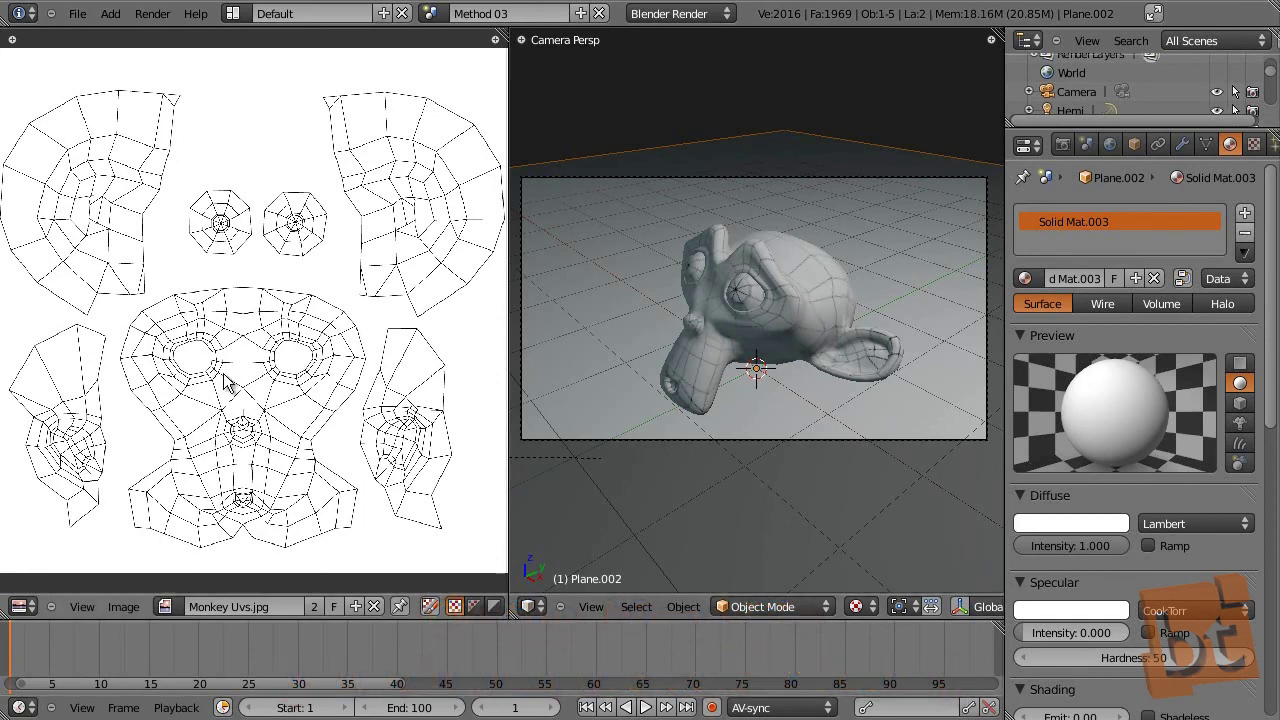
Step: Apply the monkey's Subdivision Surface modifier and inspect its denser UV layout in Edit Mode
left_click(1181, 144)
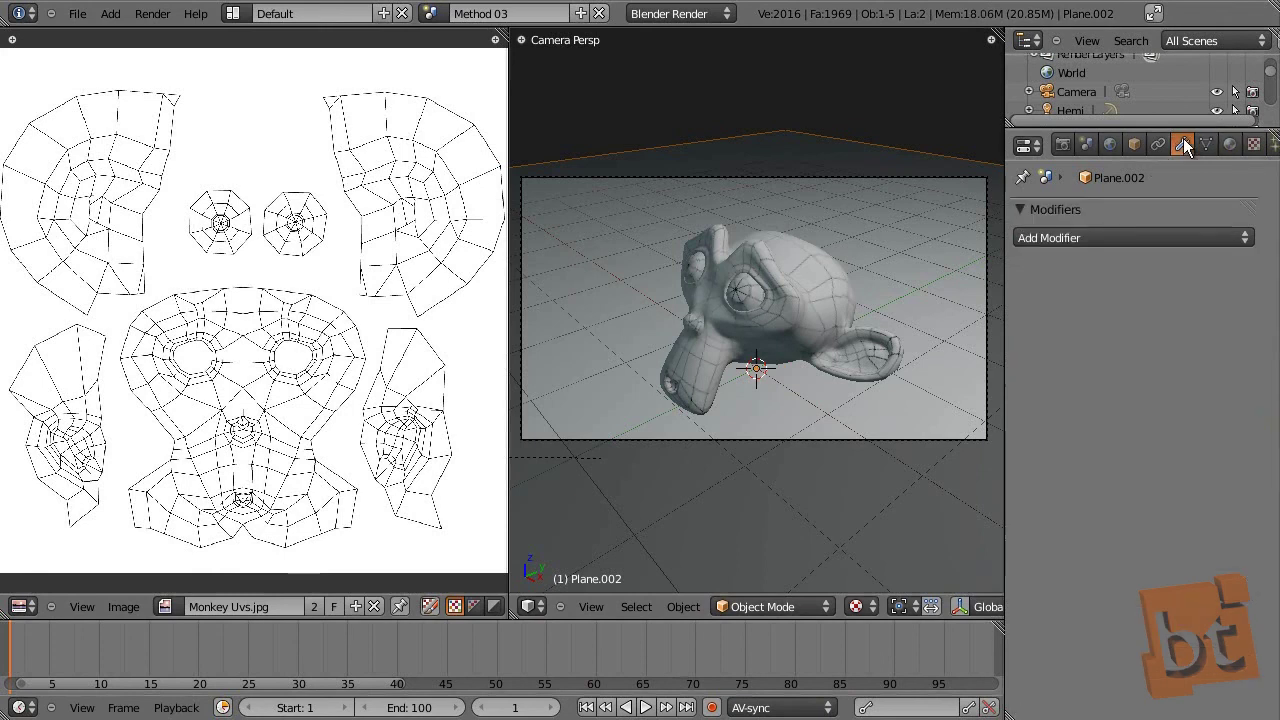
right_click(828, 299)
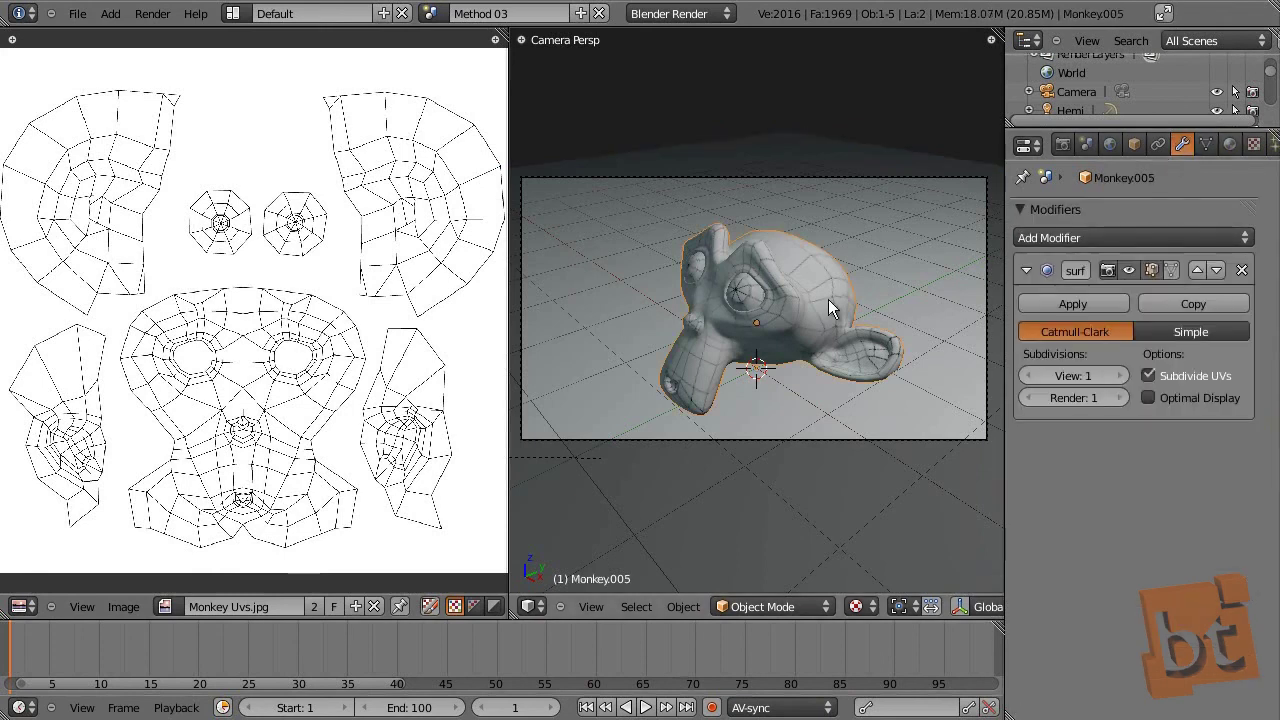
left_click(1097, 305)
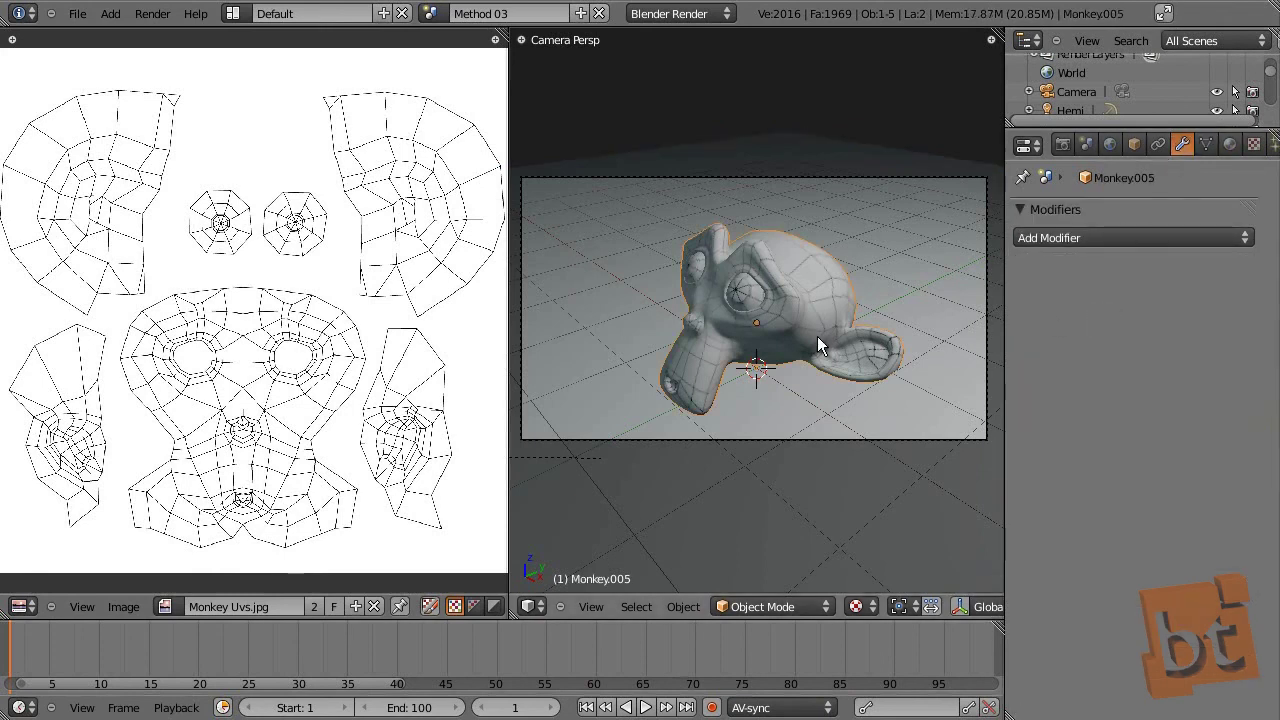
key("Tab")
key("a")
scroll(243, 391, "up", 5)
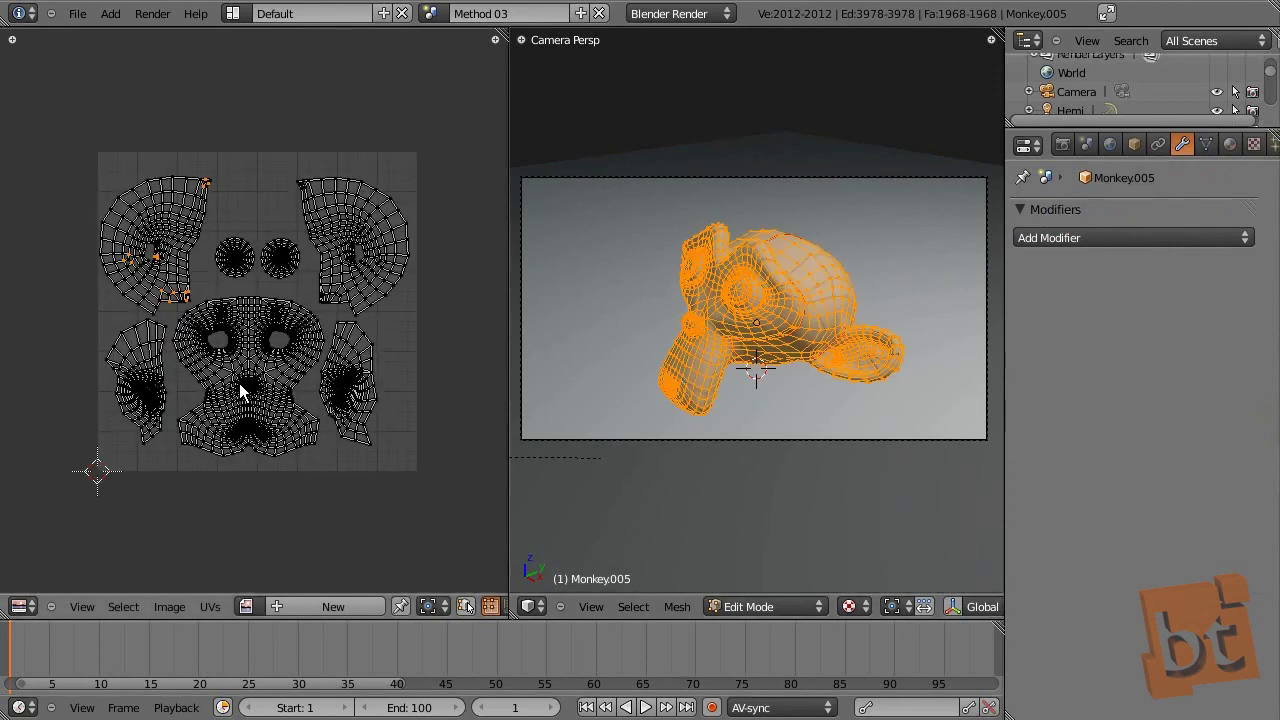
scroll(243, 391, "up", 3)
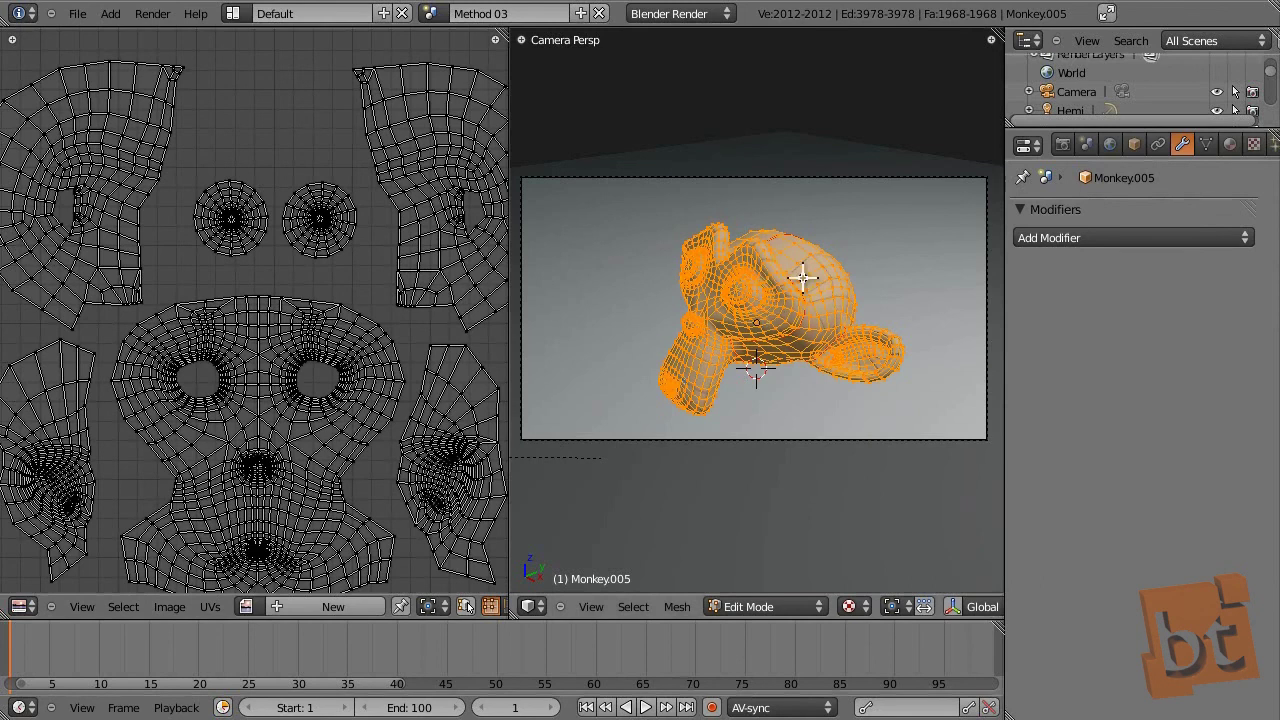
Step: Return to Object Mode and render to confirm the wire texture still fits
key("Tab")
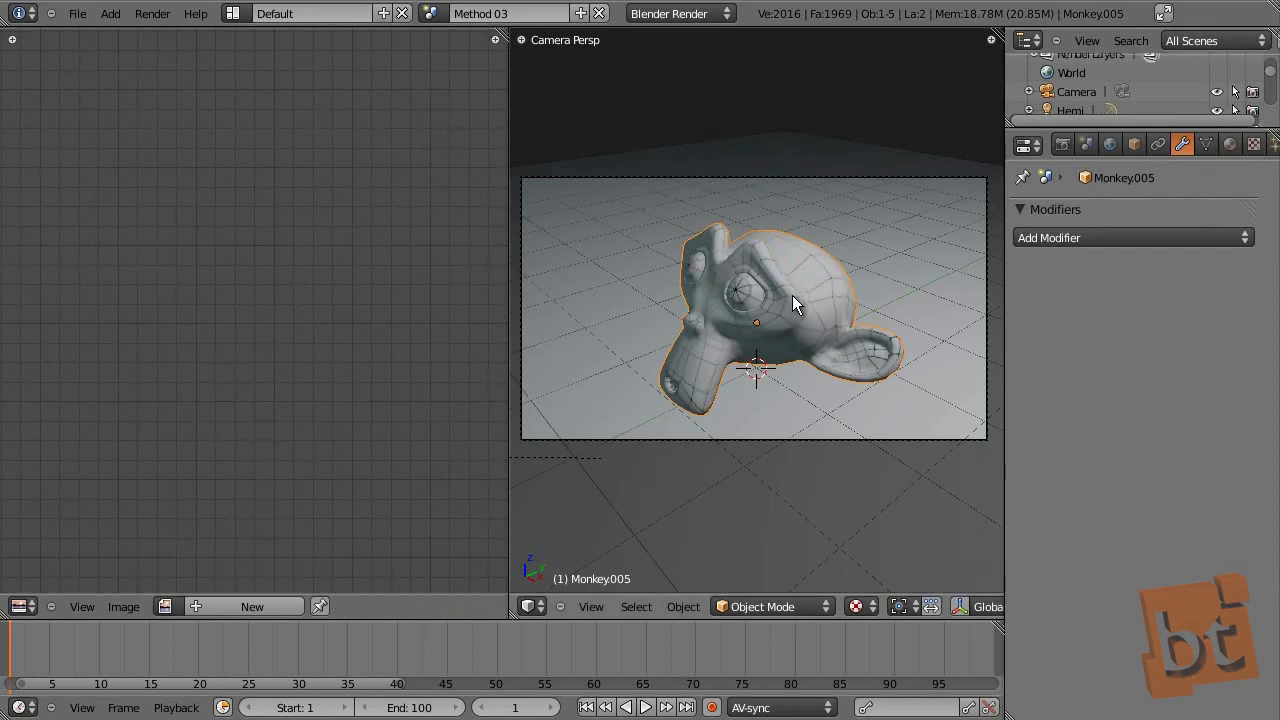
key("F12")
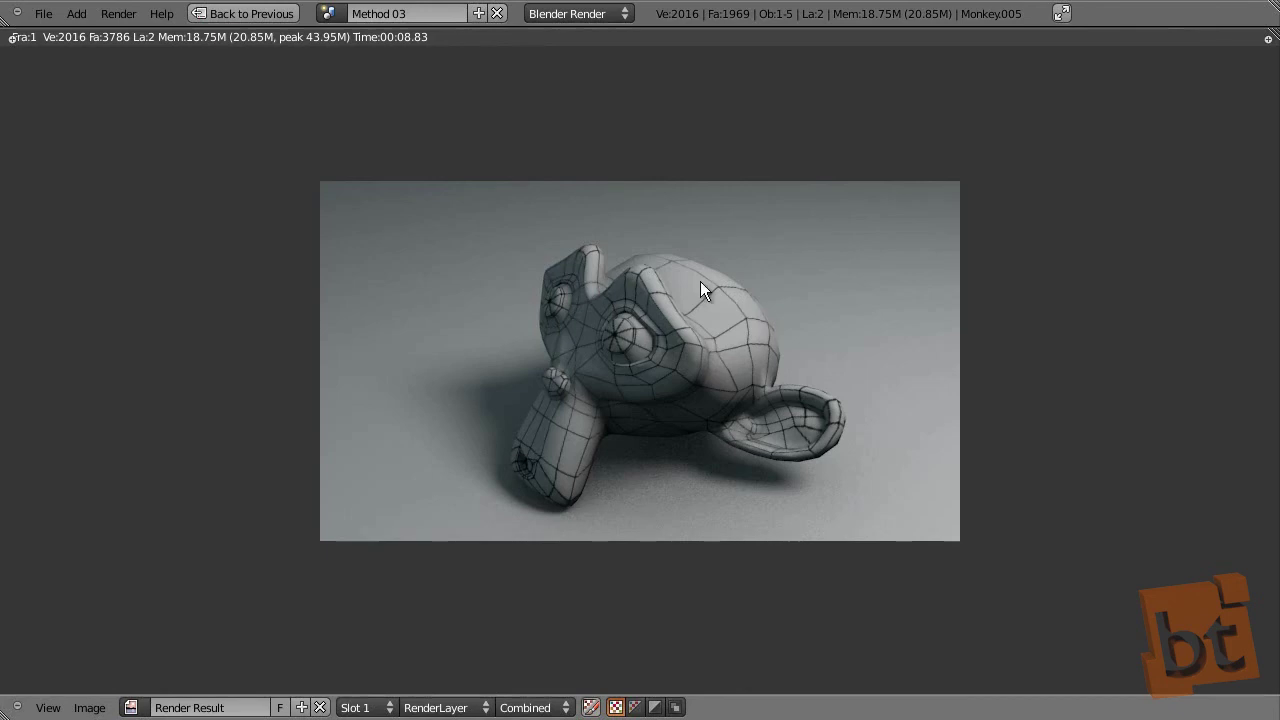
key("Escape")
Step: Assign Reflecting Floor Mat to the floor plane and render the monkey mirrored below
right_click(943, 226)
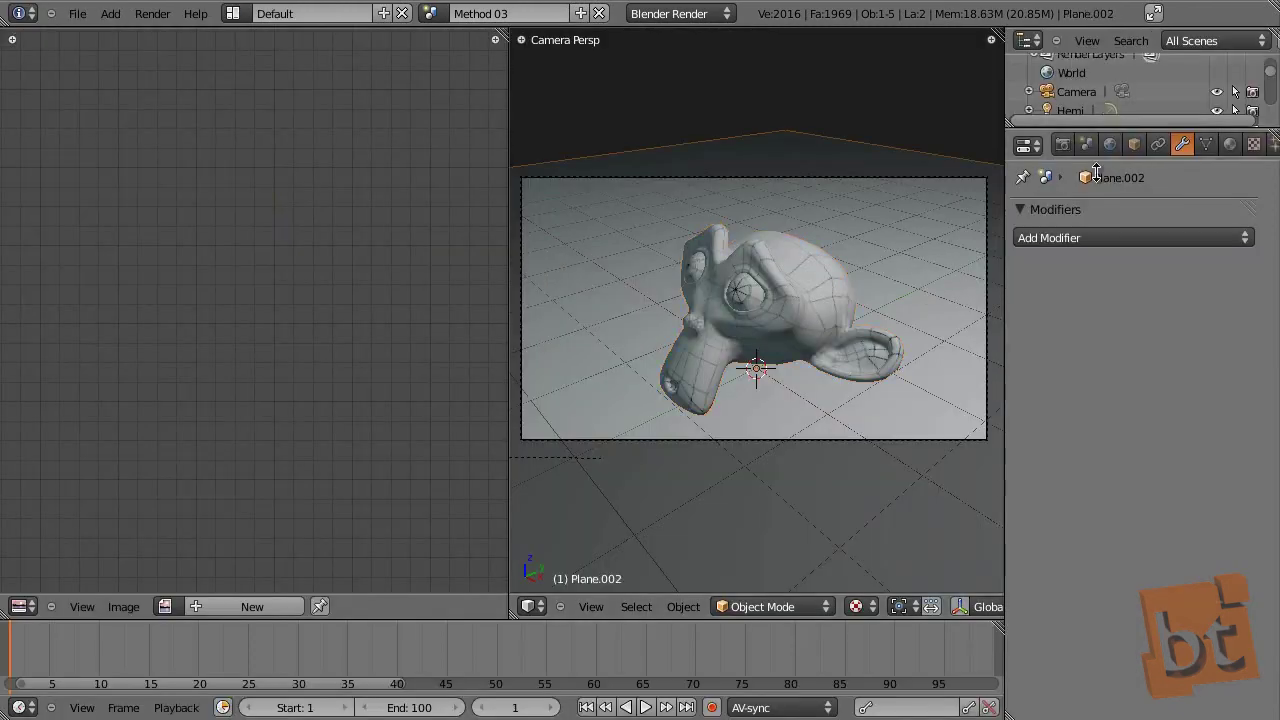
left_click(1230, 144)
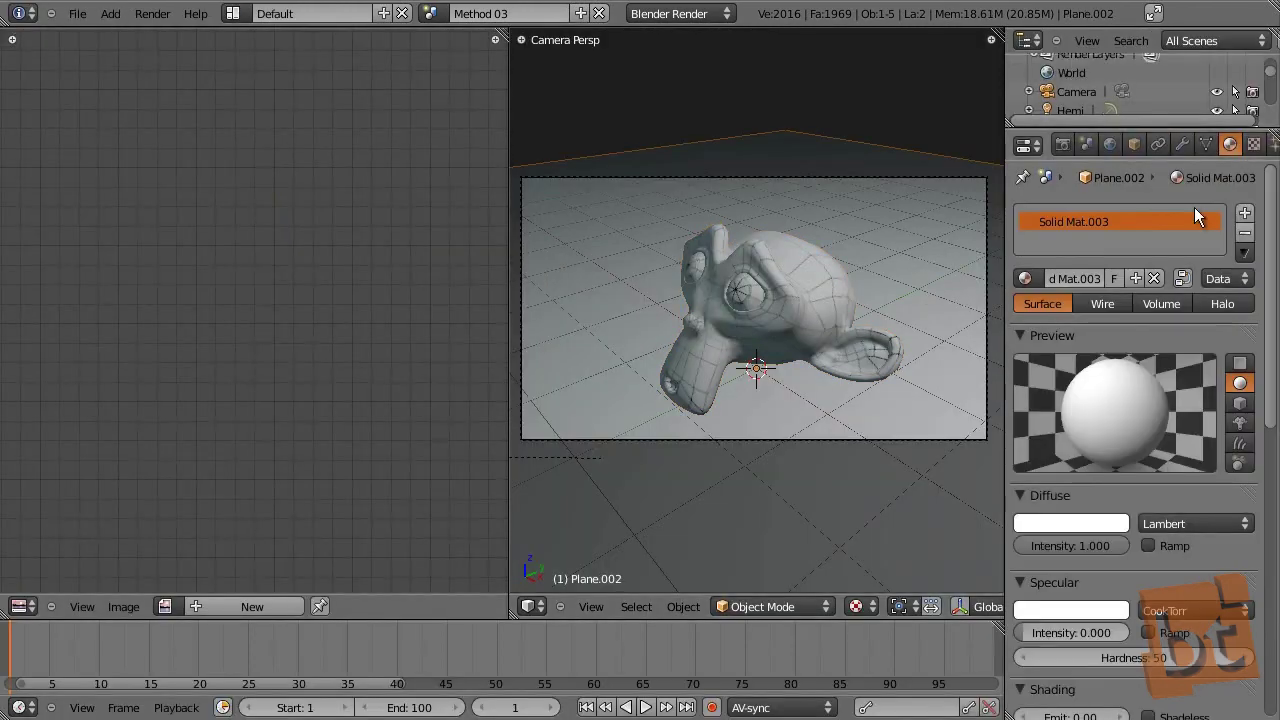
left_click(1030, 281)
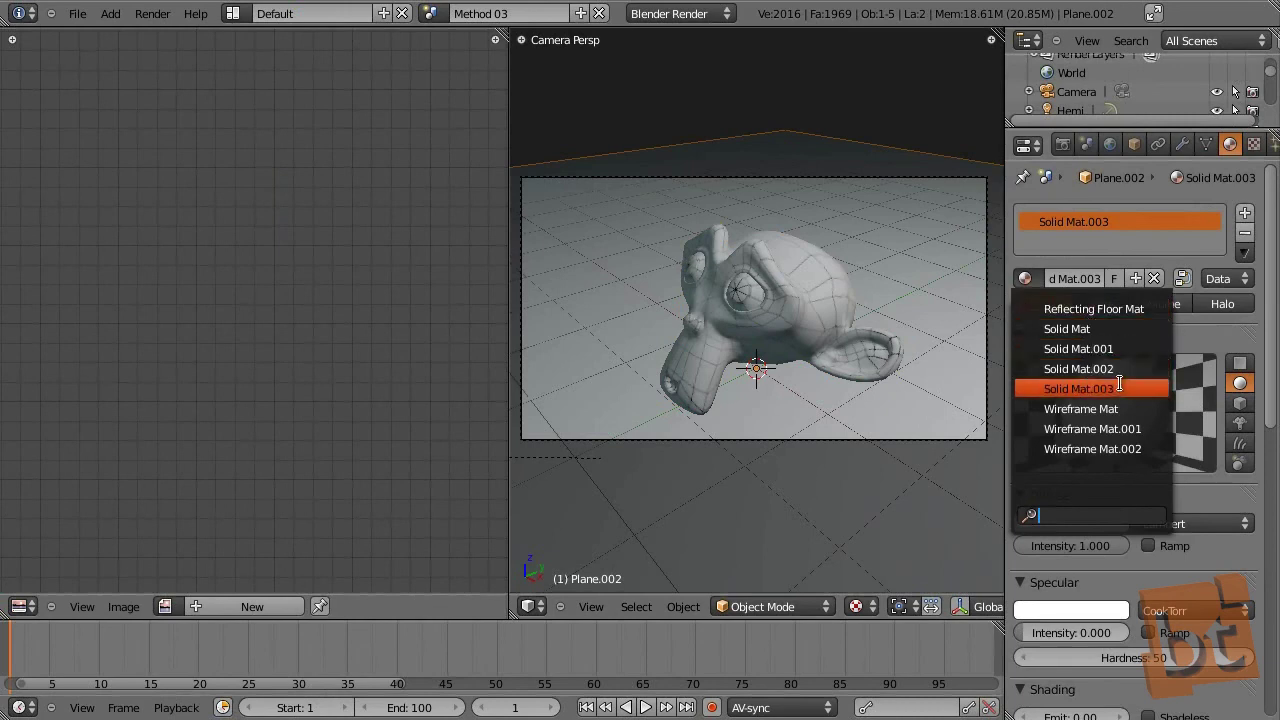
left_click(1100, 309)
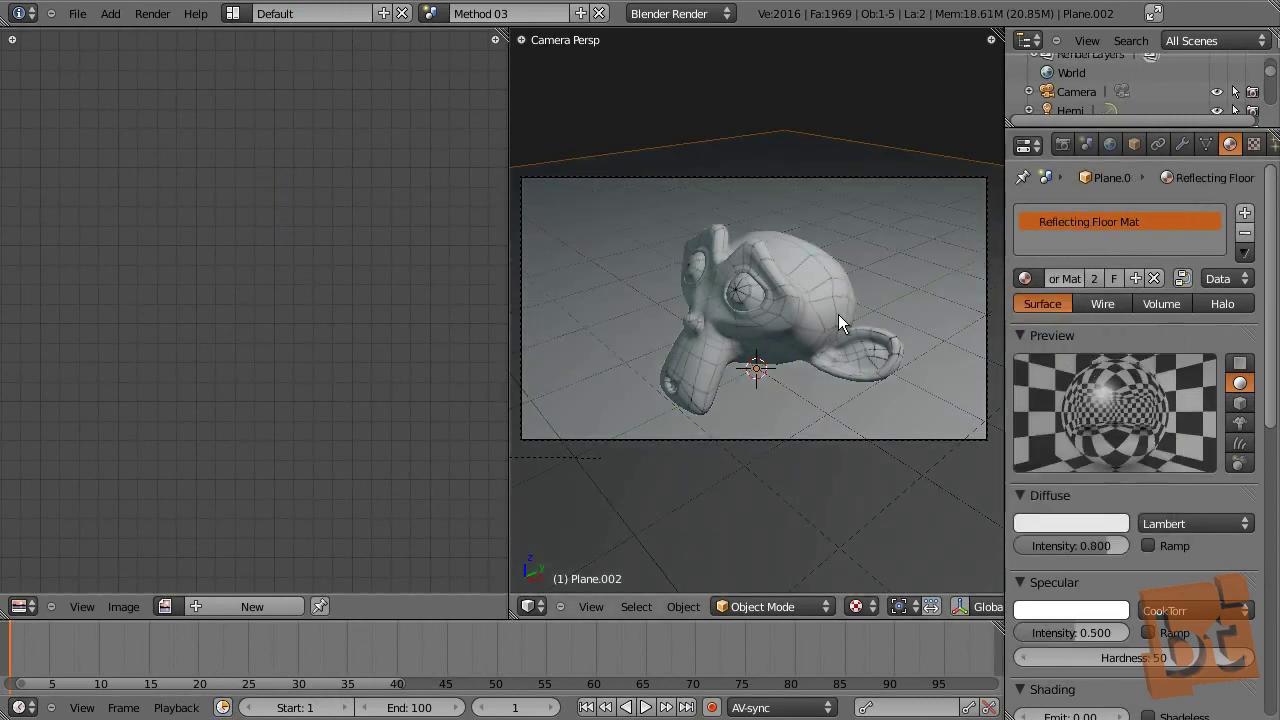
key("F12")
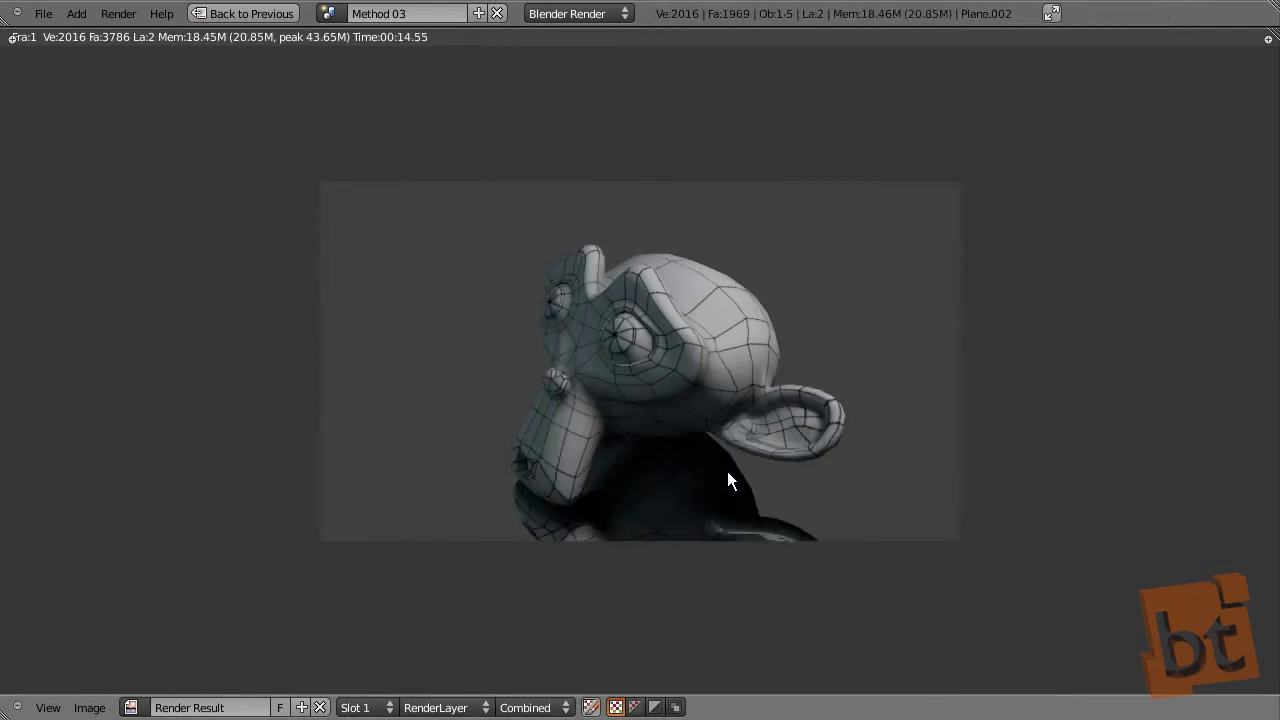
key("Escape")
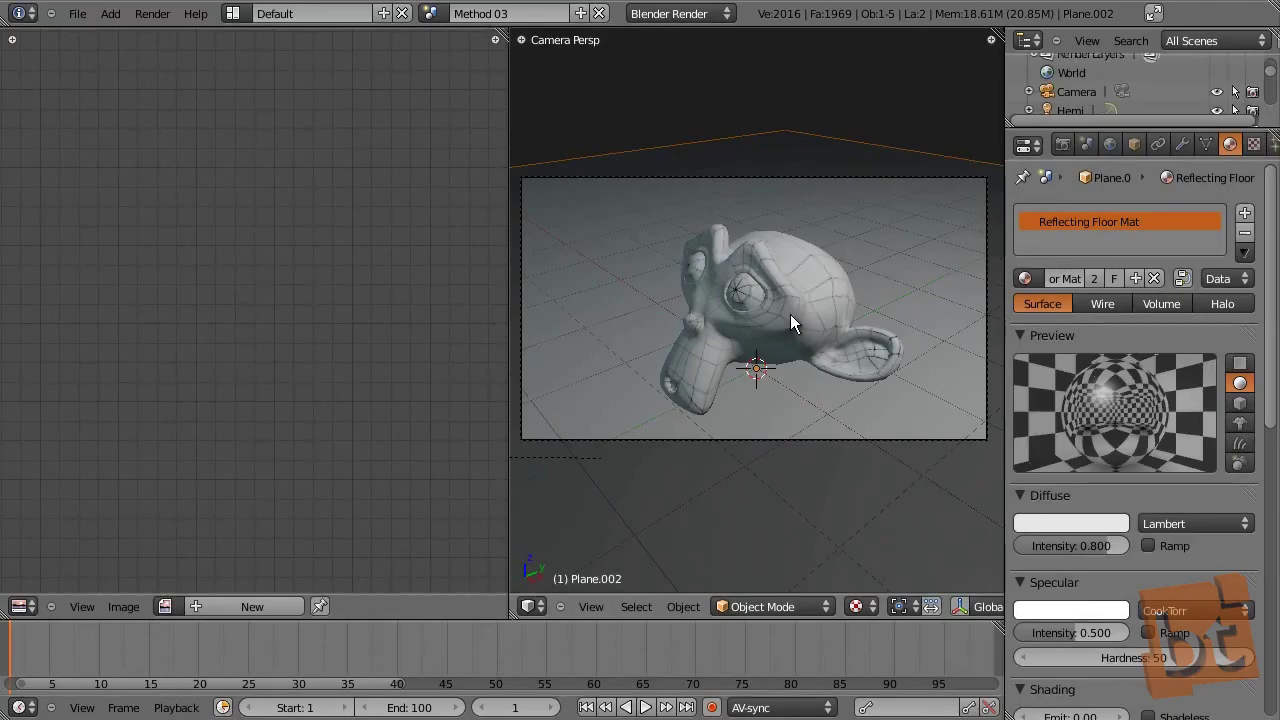
Step: Switch to the Method 01 scene, deselect the monkey, and start a render
left_click(430, 13)
left_click(466, 45)
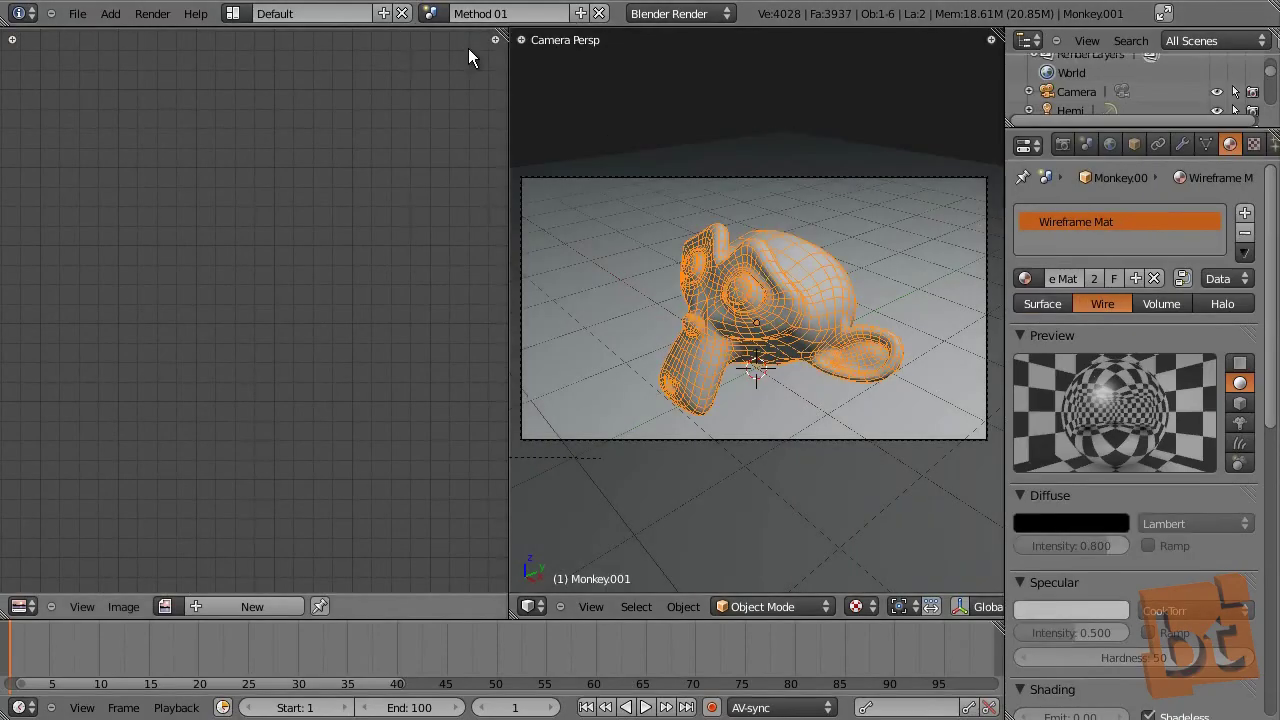
key("a")
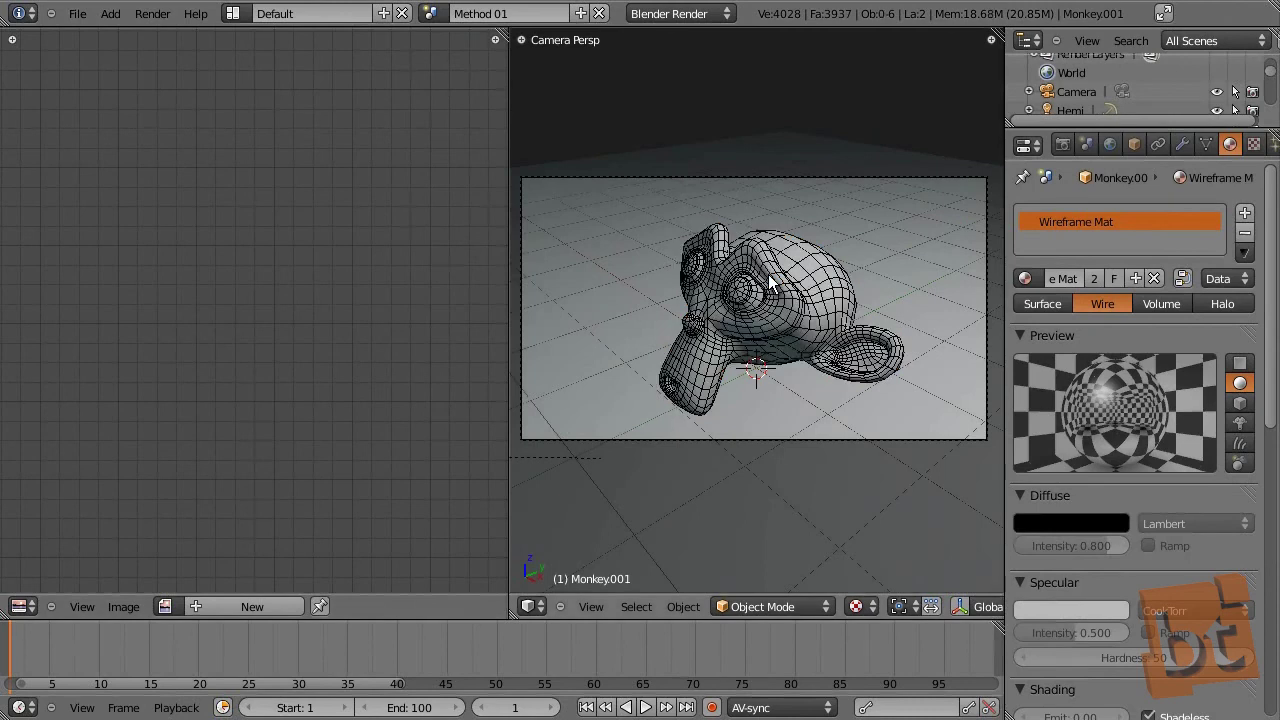
key("F12")
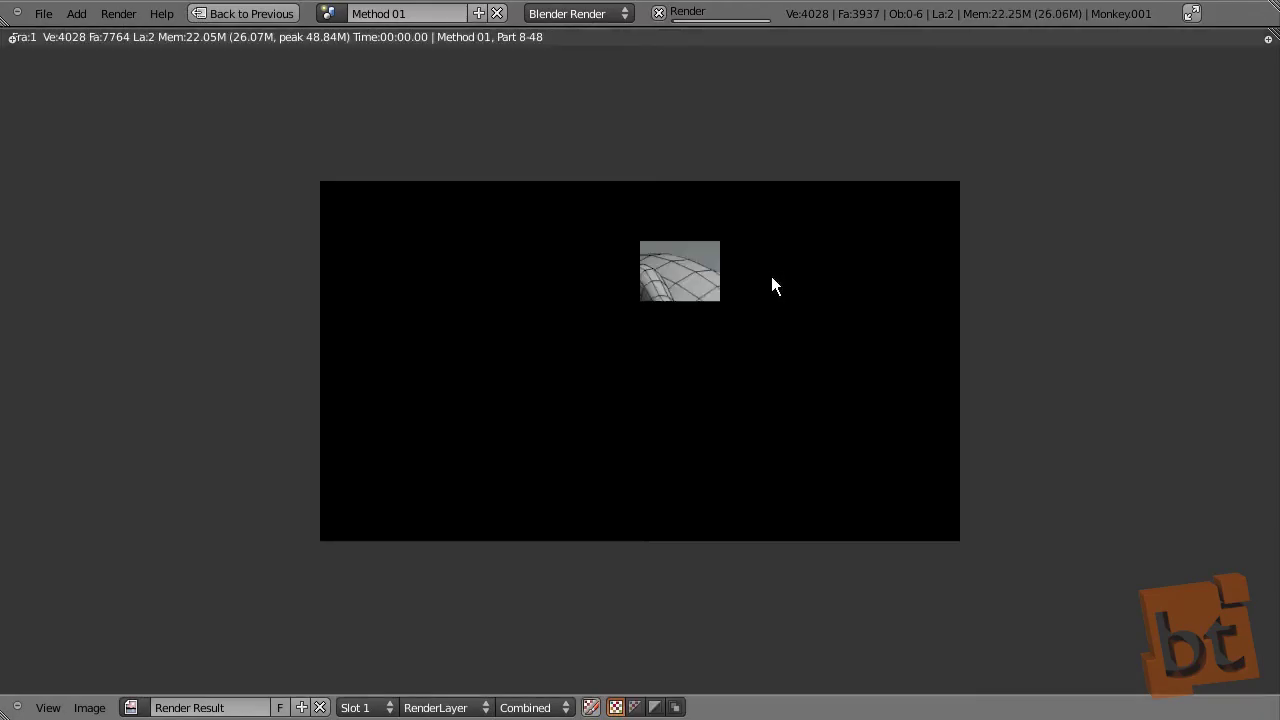